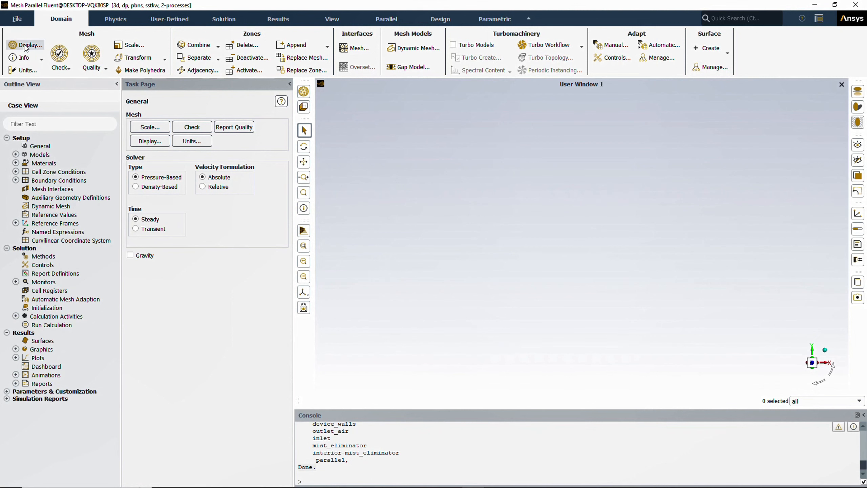
- Display the mesh faces of device_walls, inlet, mist_eliminator_walls and outlet_air
{"action": "left_click", "coordinate": [27, 46]}
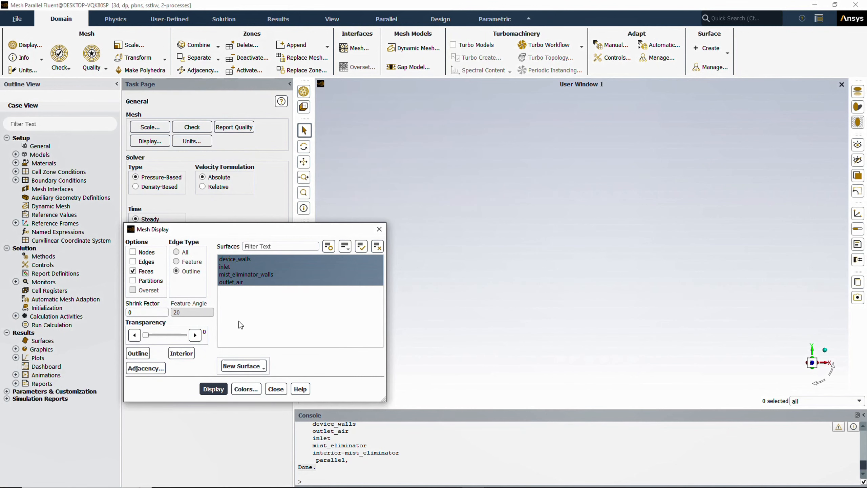
{"action": "left_click", "coordinate": [214, 390]}
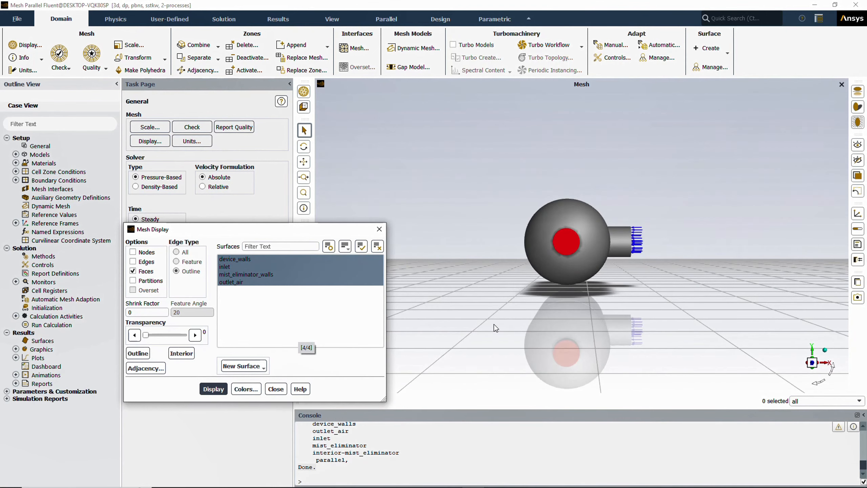
{"action": "left_click_drag", "start_coordinate": [585, 328], "coordinate": [545, 284]}
{"action": "scroll", "coordinate": [537, 329], "scroll_direction": "down", "scroll_amount": 3}
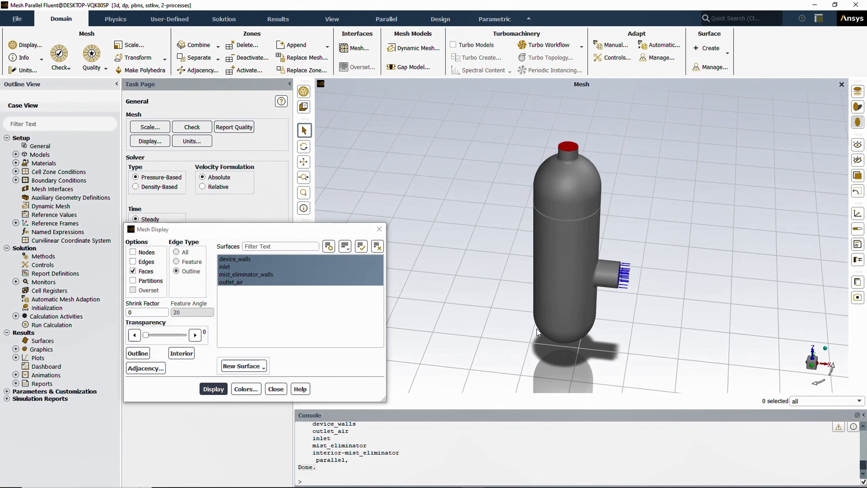
{"action": "scroll", "coordinate": [537, 328], "scroll_direction": "up", "scroll_amount": 4}
{"action": "scroll", "coordinate": [554, 343], "scroll_direction": "down", "scroll_amount": 3}
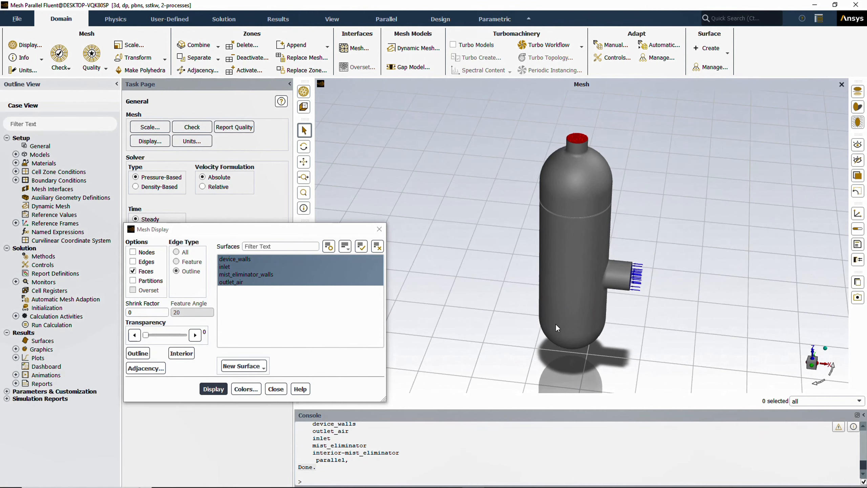
{"action": "scroll", "coordinate": [556, 323], "scroll_direction": "down", "scroll_amount": 2}
- Hide the ground plane grid beneath the displayed vessel
{"action": "left_click", "coordinate": [304, 162]}
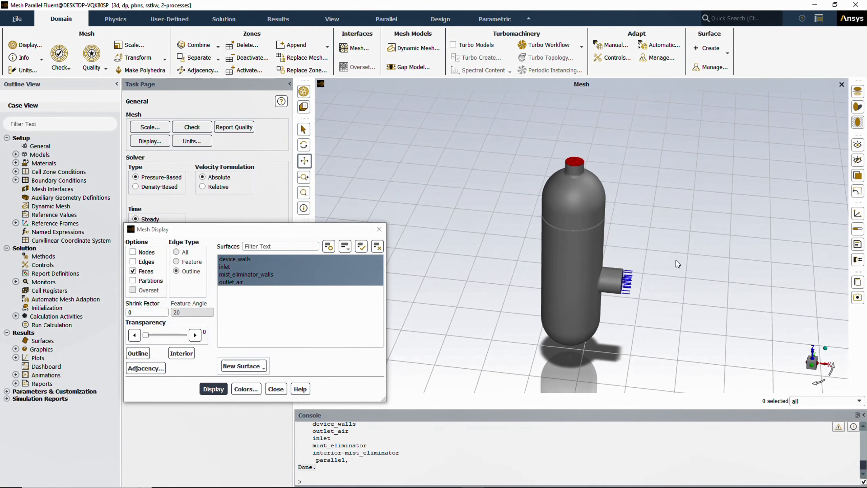
{"action": "left_click_drag", "start_coordinate": [574, 230], "coordinate": [576, 341]}
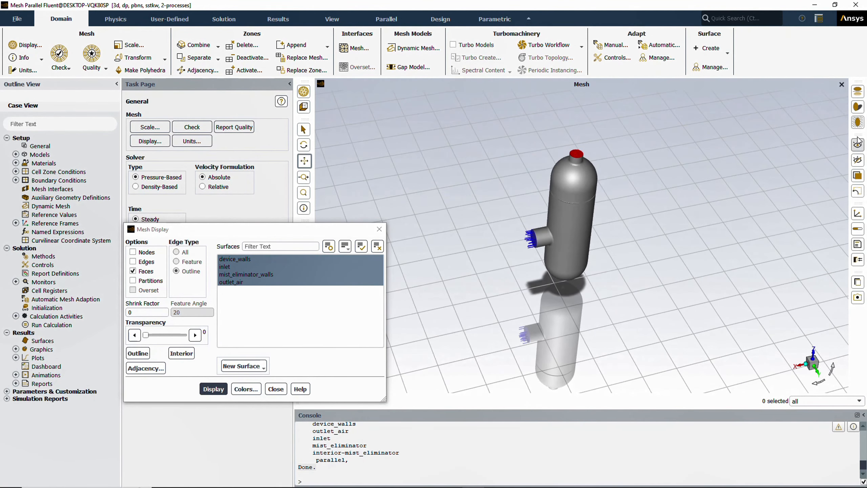
{"action": "left_click", "coordinate": [858, 122]}
{"action": "left_click_drag", "start_coordinate": [621, 205], "coordinate": [643, 230]}
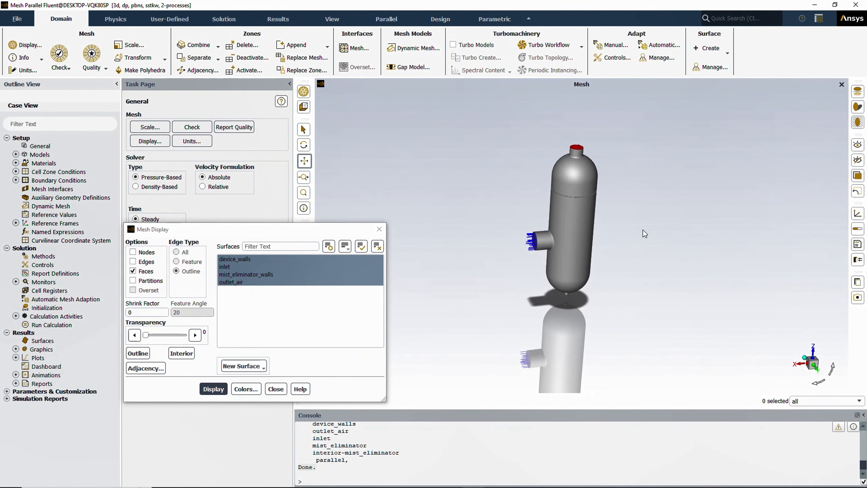
- Redisplay the mesh faces without device_walls and examine the mist eliminator inside the vessel
{"action": "left_click", "coordinate": [242, 260]}
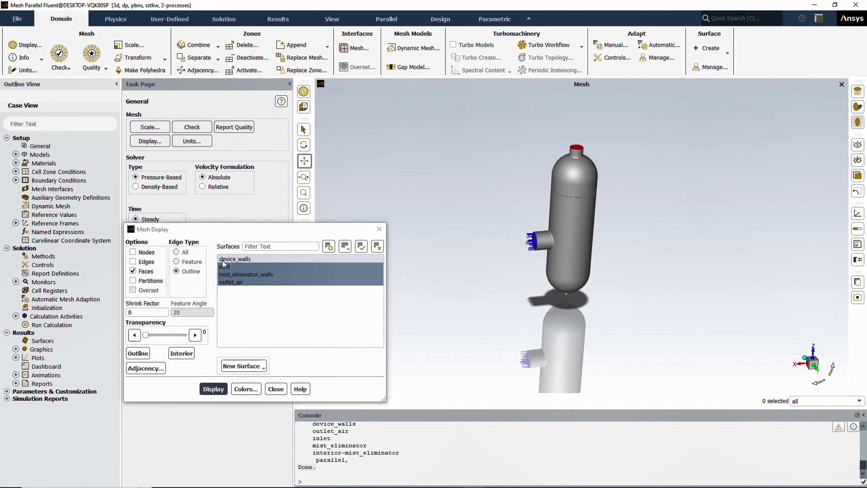
{"action": "left_click", "coordinate": [239, 258]}
{"action": "left_click", "coordinate": [327, 275]}
{"action": "left_click", "coordinate": [328, 275]}
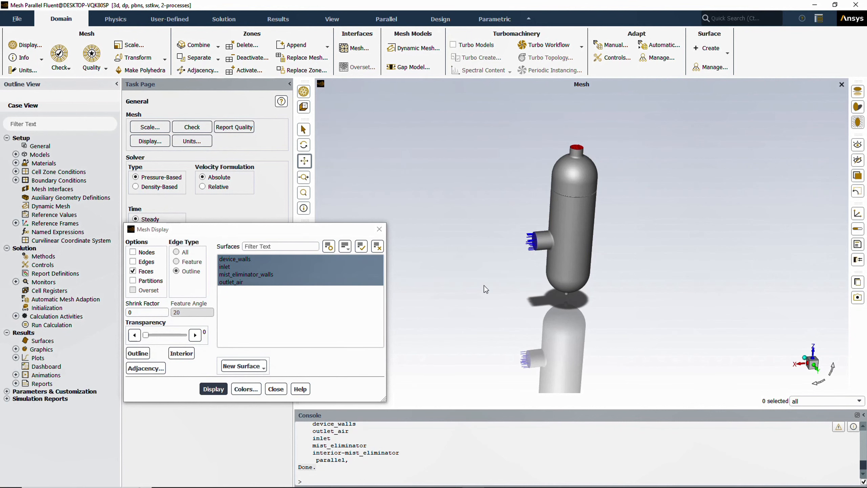
{"action": "left_click", "coordinate": [241, 259]}
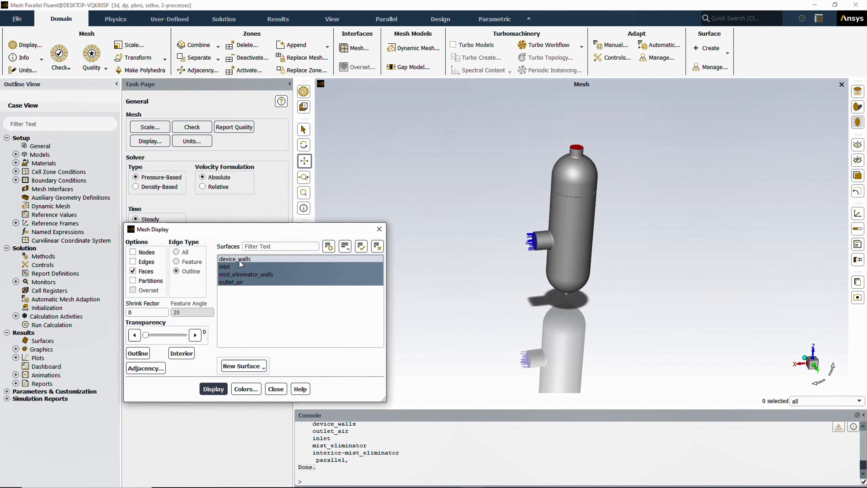
{"action": "left_click", "coordinate": [214, 388]}
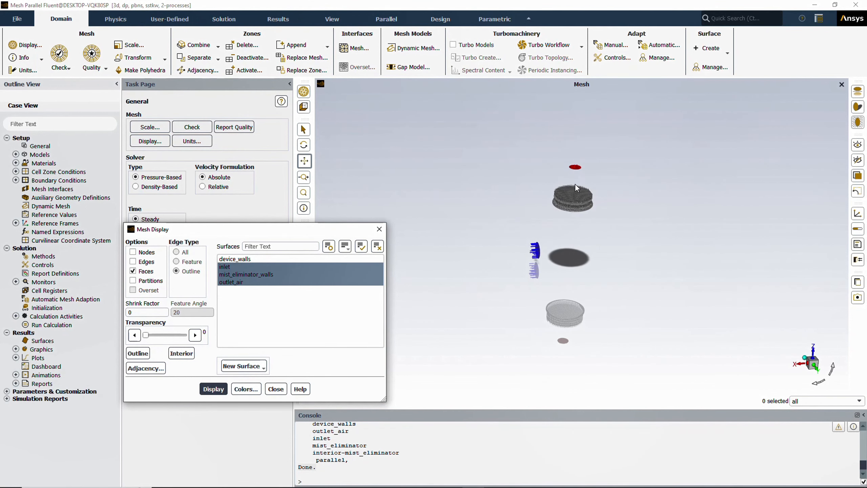
{"action": "scroll", "coordinate": [574, 179], "scroll_direction": "up", "scroll_amount": 4}
{"action": "scroll", "coordinate": [580, 199], "scroll_direction": "up", "scroll_amount": 4}
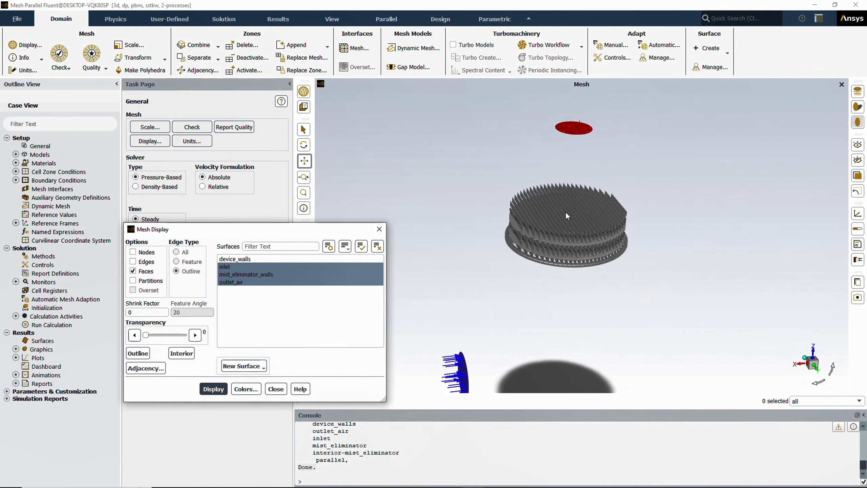
{"action": "scroll", "coordinate": [565, 211], "scroll_direction": "up", "scroll_amount": 3}
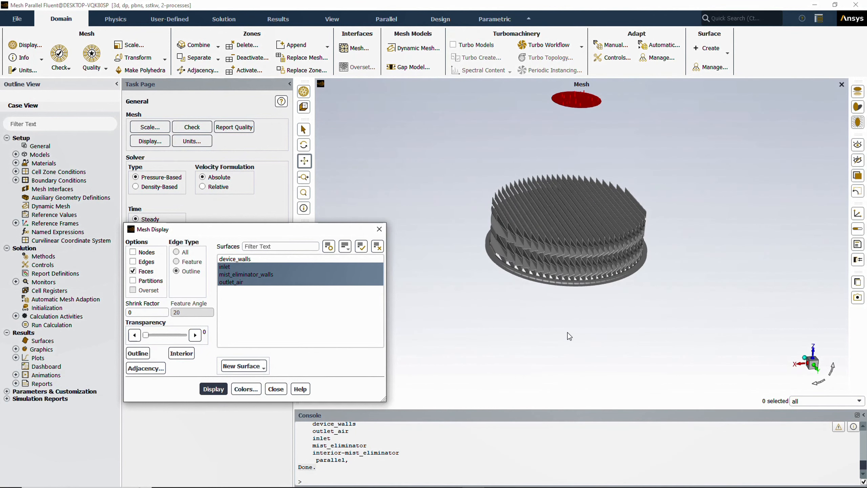
{"action": "scroll", "coordinate": [540, 212], "scroll_direction": "down", "scroll_amount": 5}
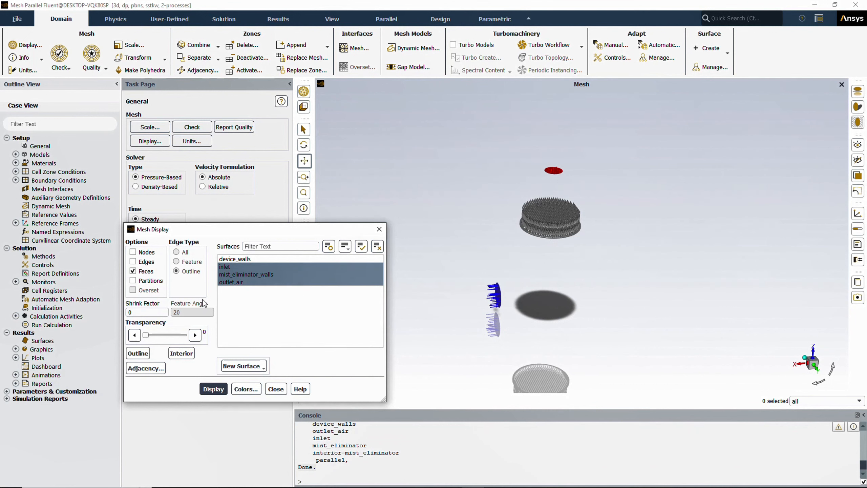
- Include device_walls in the mesh display again and redisplay all surfaces with transparency 50
{"action": "left_click", "coordinate": [235, 260]}
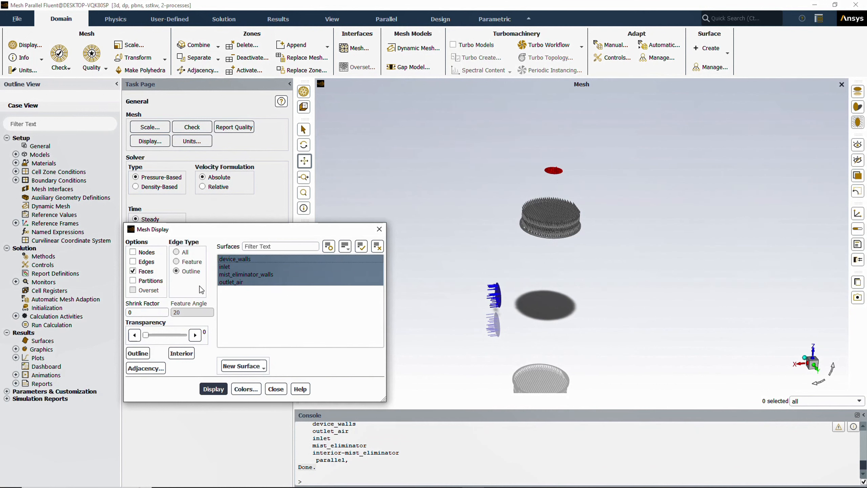
{"action": "left_click", "coordinate": [173, 340]}
{"action": "left_click", "coordinate": [173, 339]}
{"action": "left_click", "coordinate": [173, 340]}
{"action": "left_click", "coordinate": [214, 391]}
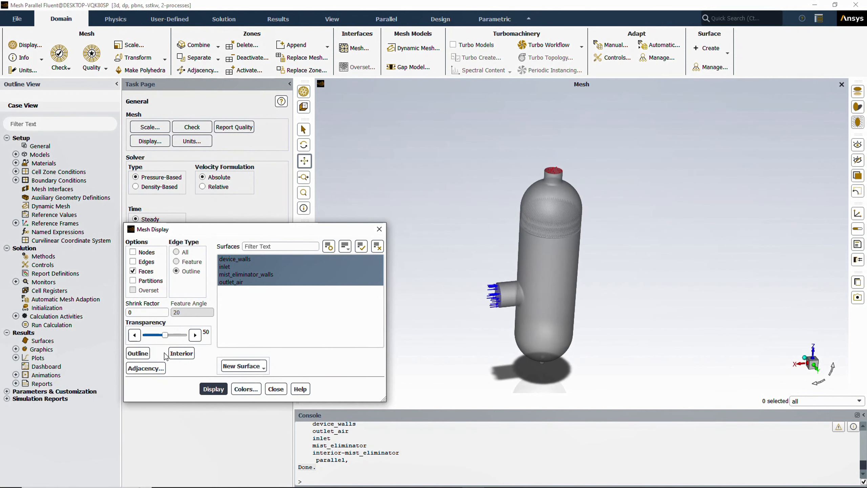
{"action": "left_click_drag", "start_coordinate": [586, 241], "coordinate": [615, 221]}
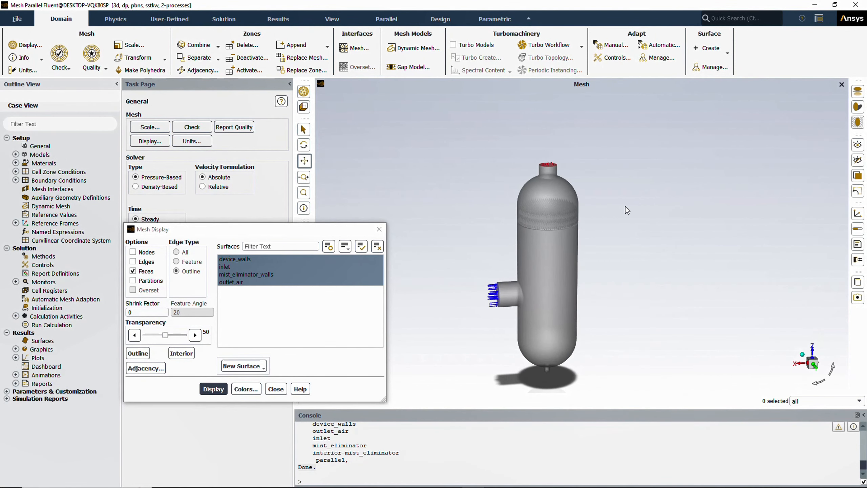
{"action": "scroll", "coordinate": [556, 206], "scroll_direction": "up", "scroll_amount": 3}
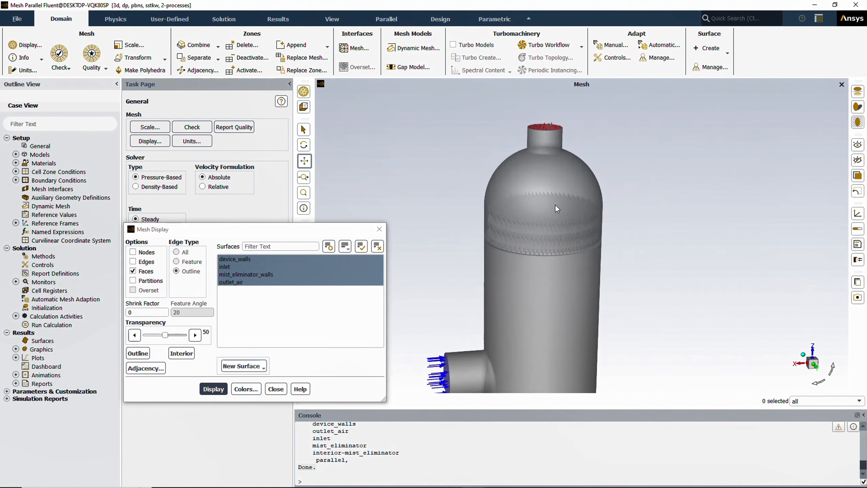
{"action": "scroll", "coordinate": [556, 206], "scroll_direction": "up", "scroll_amount": 2}
{"action": "scroll", "coordinate": [538, 220], "scroll_direction": "up", "scroll_amount": 1}
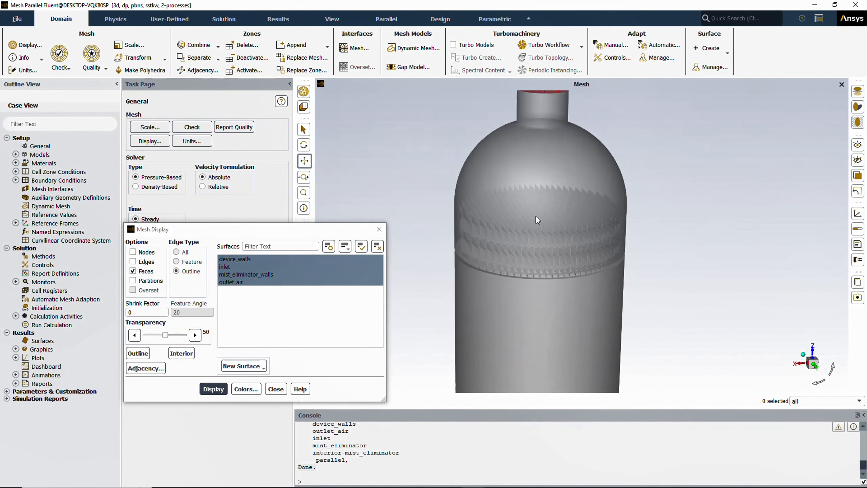
- Raise the mesh display transparency to 60, redisplay the vessel, and close the mesh display settings
{"action": "left_click", "coordinate": [207, 390]}
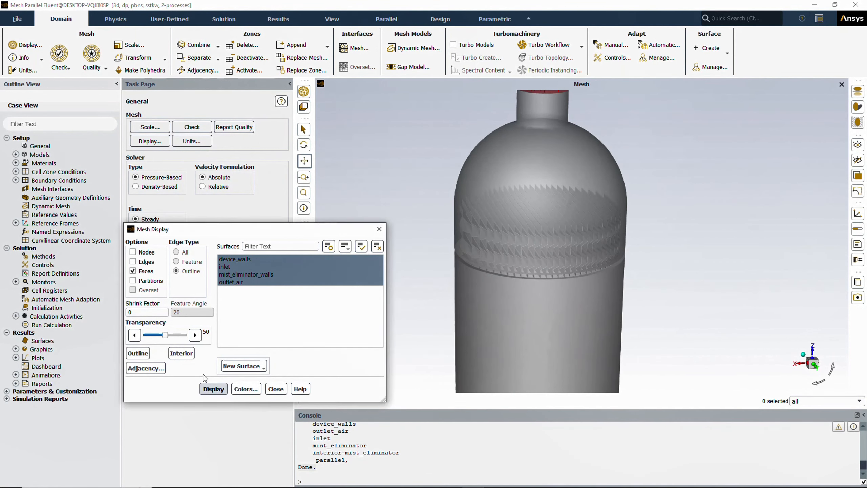
{"action": "left_click", "coordinate": [179, 335]}
{"action": "left_click", "coordinate": [215, 389]}
{"action": "scroll", "coordinate": [586, 241], "scroll_direction": "down", "scroll_amount": 4}
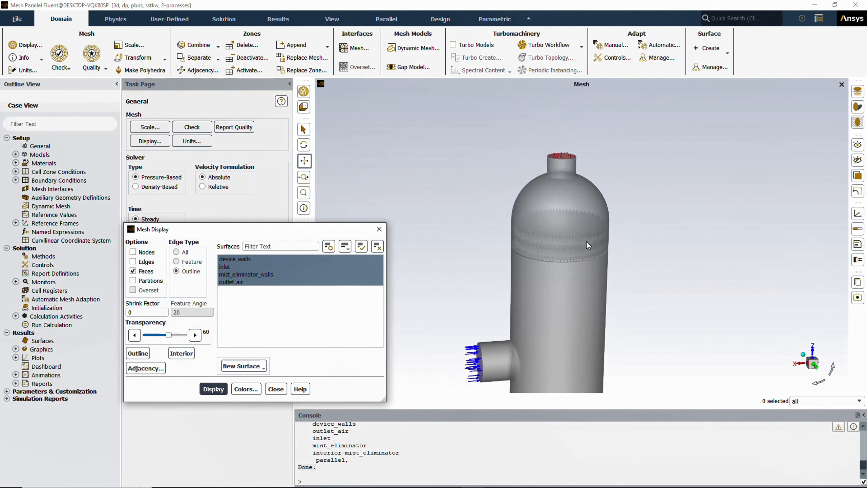
{"action": "scroll", "coordinate": [568, 149], "scroll_direction": "down", "scroll_amount": 2}
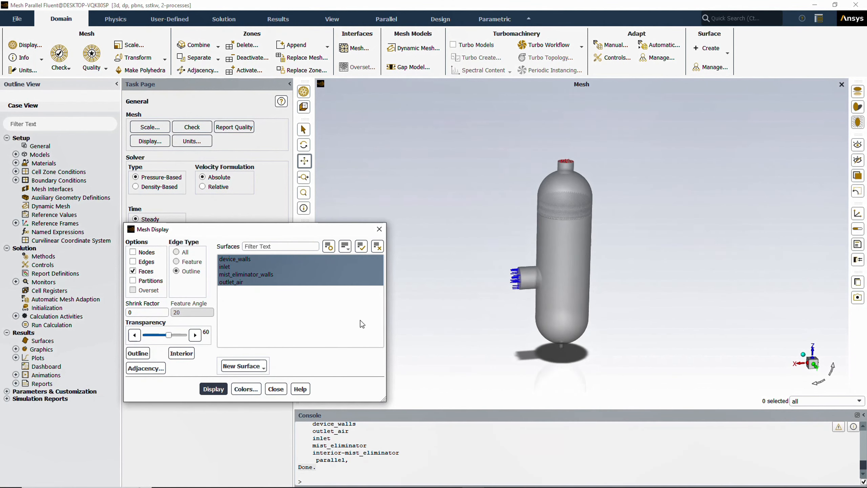
{"action": "left_click", "coordinate": [277, 389]}
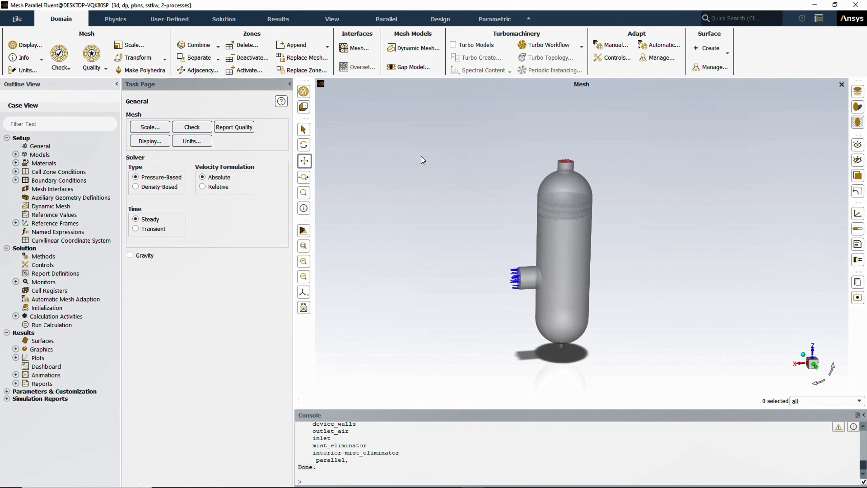
- Turn on mesh edges with edge type All alongside the faces and redisplay all vessel surfaces
{"action": "left_click", "coordinate": [304, 92]}
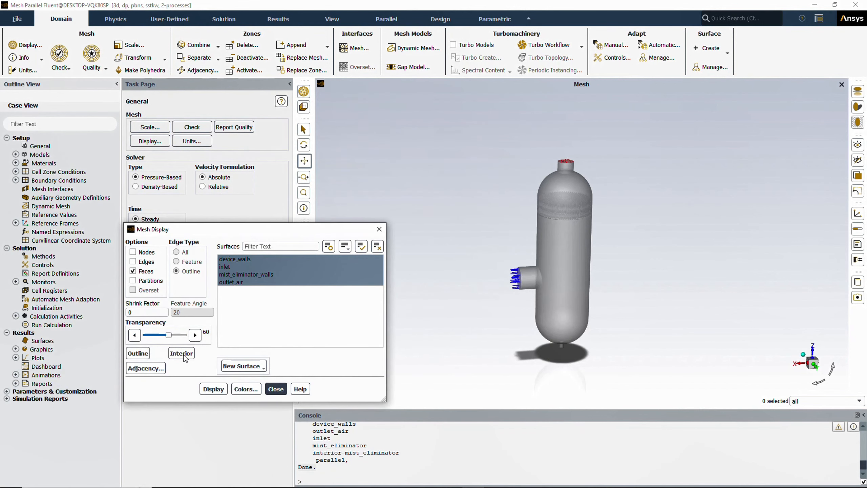
{"action": "left_click", "coordinate": [142, 262]}
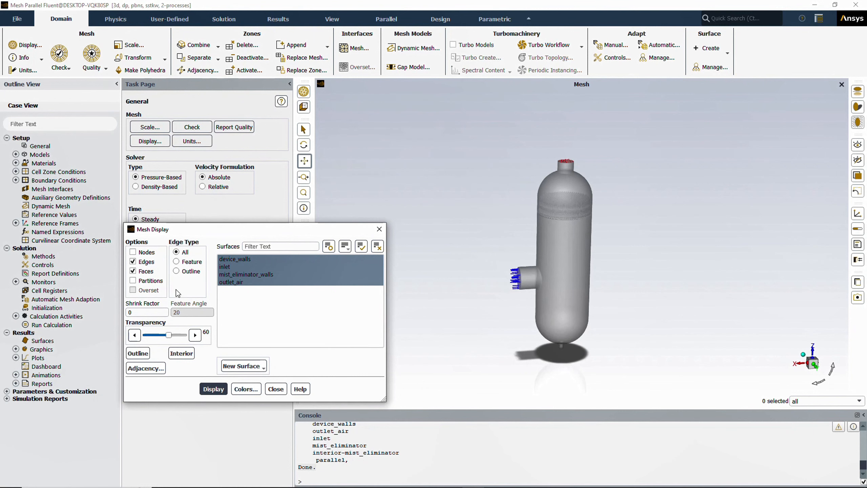
{"action": "left_click", "coordinate": [176, 251]}
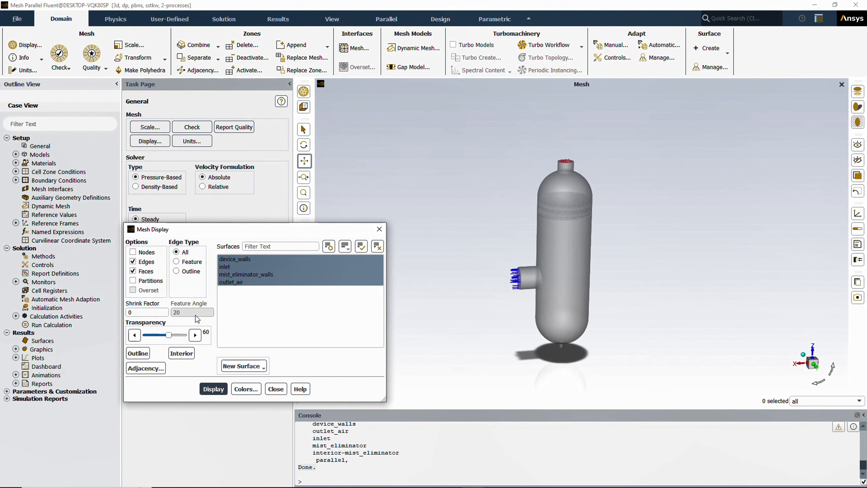
{"action": "left_click", "coordinate": [214, 387]}
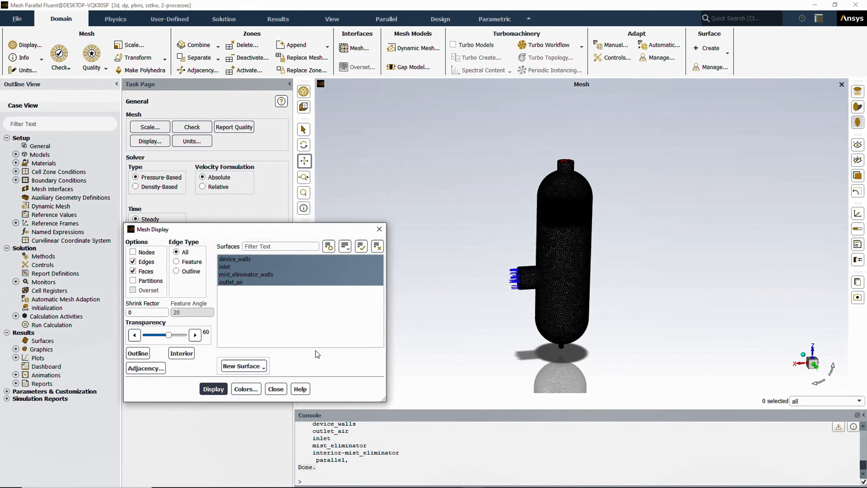
{"action": "scroll", "coordinate": [570, 170], "scroll_direction": "up", "scroll_amount": 3}
{"action": "scroll", "coordinate": [570, 170], "scroll_direction": "up", "scroll_amount": 2}
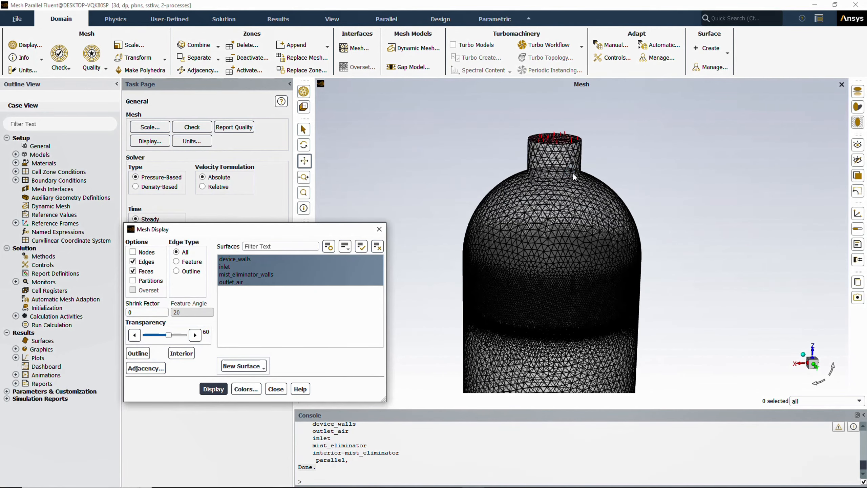
{"action": "left_click_drag", "start_coordinate": [573, 178], "coordinate": [590, 230]}
- Remove device_walls from the edge-and-face mesh display and examine the surface mesh of the mist eliminator
{"action": "left_click", "coordinate": [268, 267]}
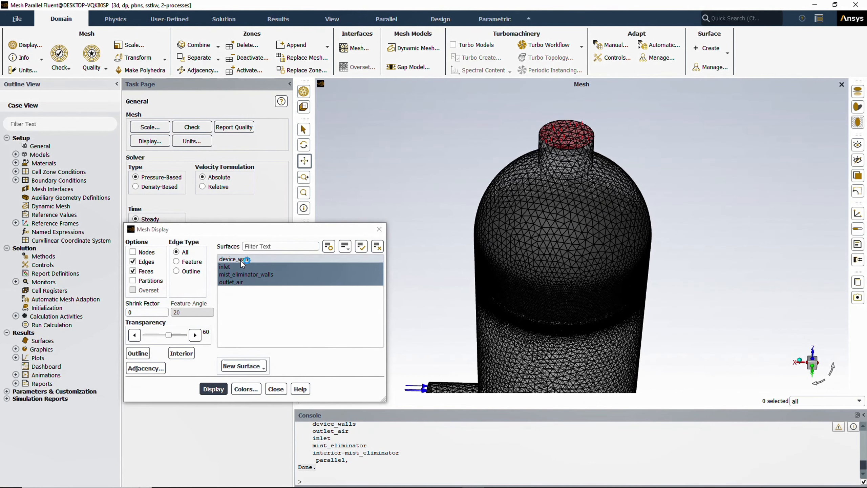
{"action": "left_click", "coordinate": [241, 260]}
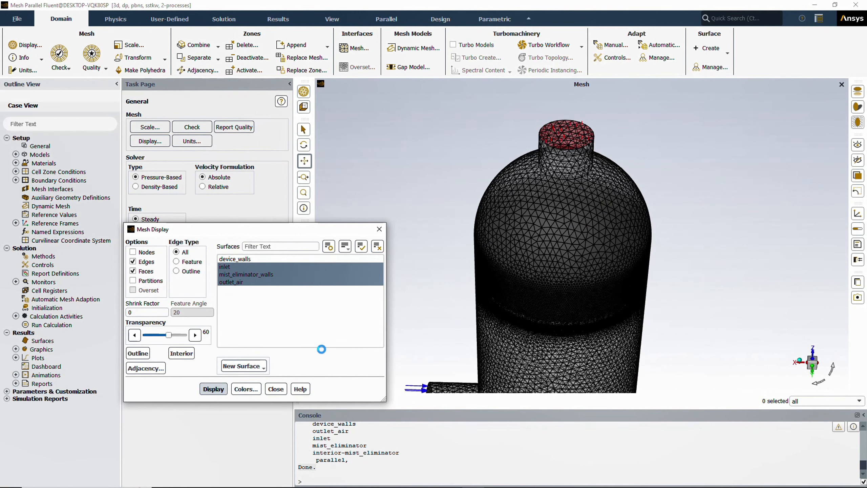
{"action": "scroll", "coordinate": [536, 300], "scroll_direction": "up", "scroll_amount": 8}
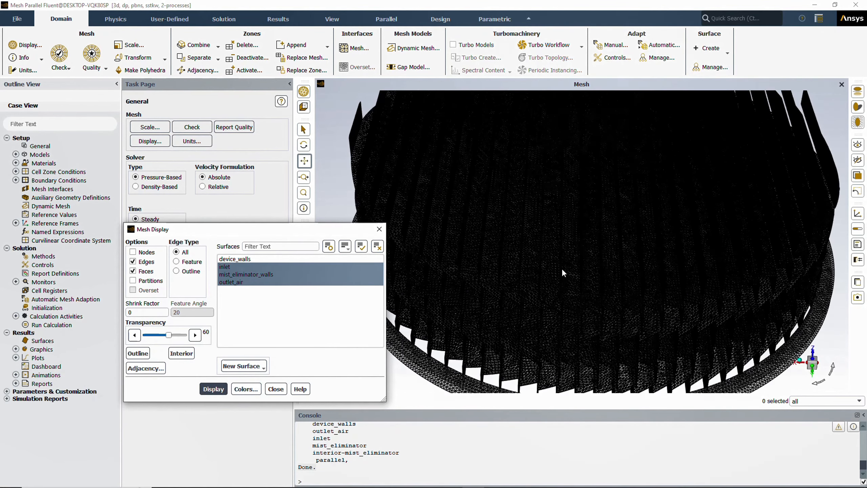
{"action": "left_click_drag", "start_coordinate": [570, 255], "coordinate": [508, 367]}
{"action": "scroll", "coordinate": [508, 366], "scroll_direction": "down", "scroll_amount": 3}
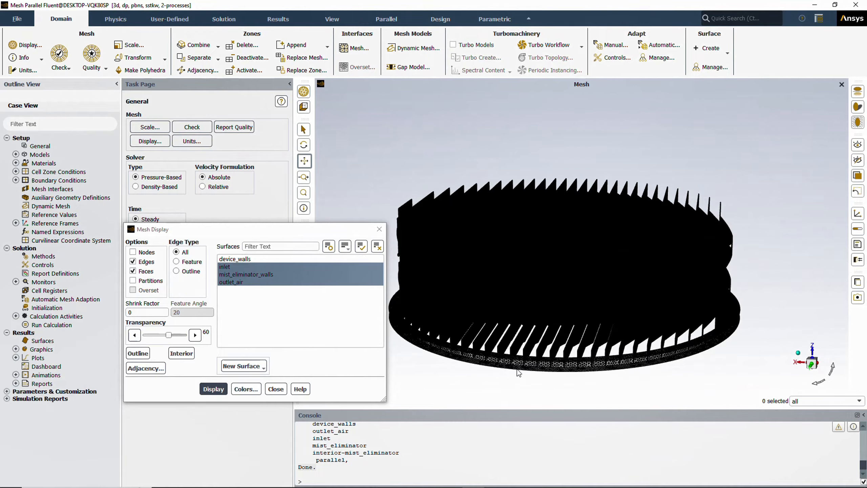
{"action": "scroll", "coordinate": [517, 367], "scroll_direction": "up", "scroll_amount": 7}
{"action": "left_click_drag", "start_coordinate": [529, 356], "coordinate": [566, 330]}
{"action": "scroll", "coordinate": [565, 328], "scroll_direction": "down", "scroll_amount": 8}
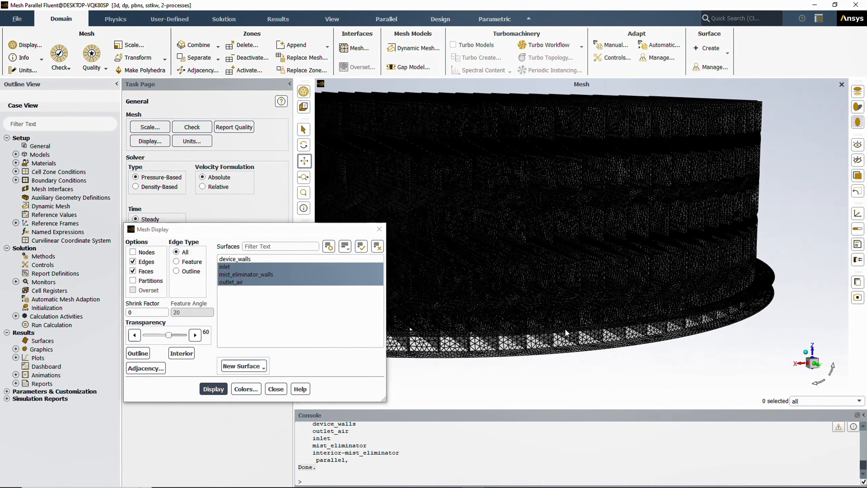
{"action": "scroll", "coordinate": [689, 345], "scroll_direction": "down", "scroll_amount": 3}
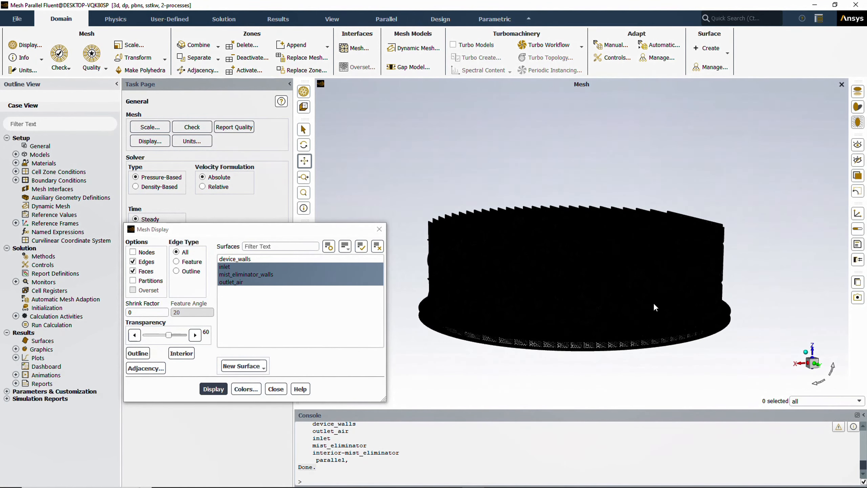
{"action": "left_click_drag", "start_coordinate": [653, 302], "coordinate": [654, 321]}
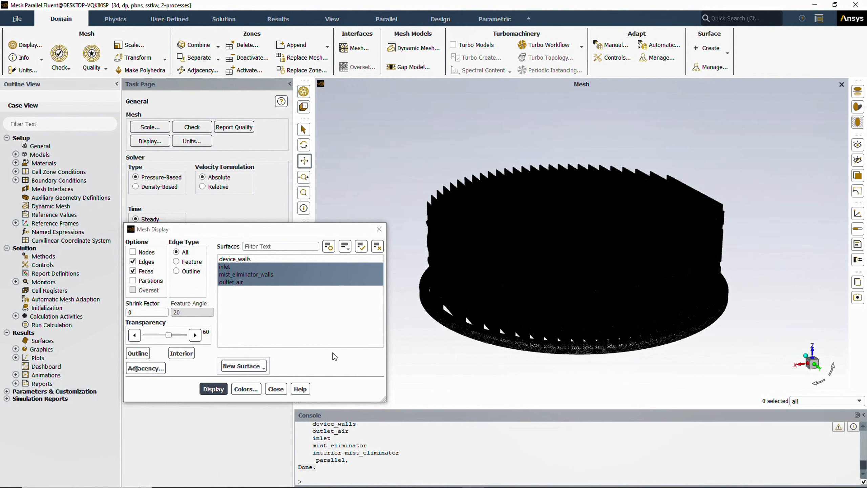
- Close the mesh display settings and report the mesh size in the console
{"action": "left_click", "coordinate": [275, 390]}
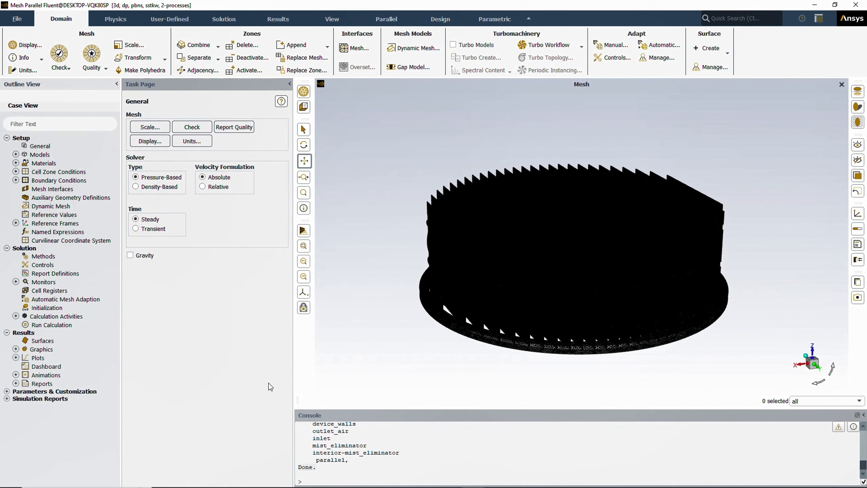
{"action": "left_click", "coordinate": [29, 58]}
{"action": "left_click", "coordinate": [24, 69]}
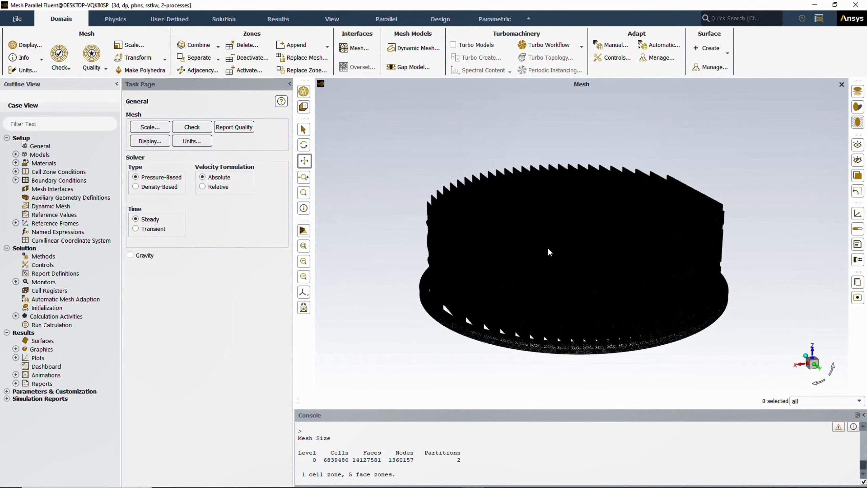
- Run the mesh check and report the mesh quality, enlarging the console to read the statistics
{"action": "scroll", "coordinate": [548, 247], "scroll_direction": "down", "scroll_amount": 8}
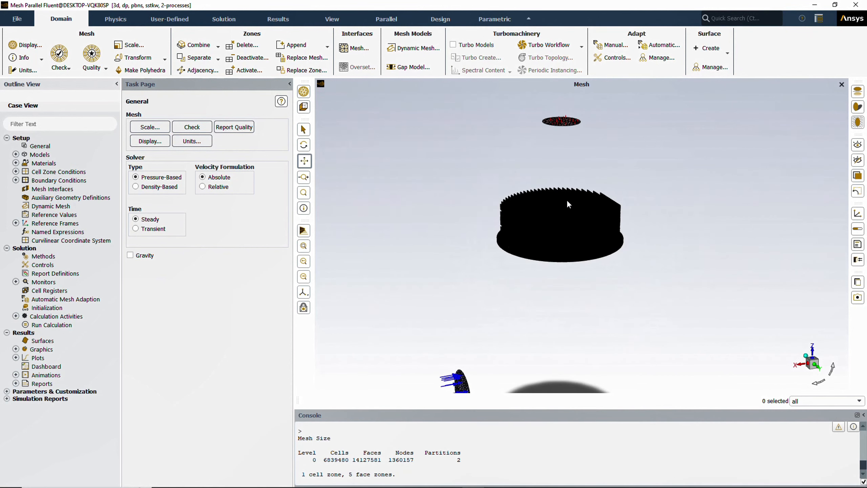
{"action": "scroll", "coordinate": [568, 204], "scroll_direction": "down", "scroll_amount": 3}
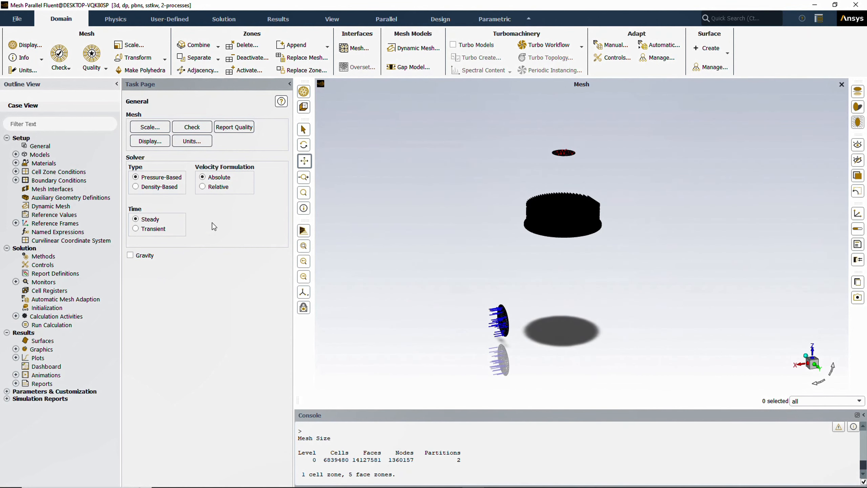
{"action": "left_click", "coordinate": [192, 128]}
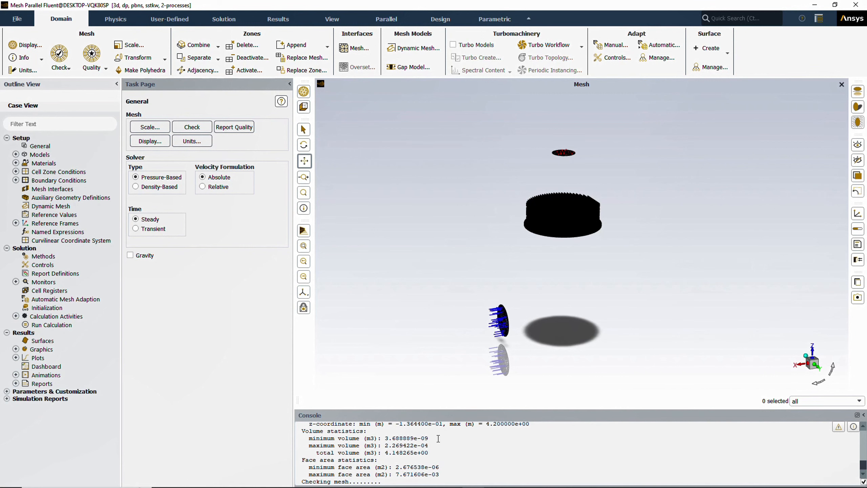
{"action": "left_click_drag", "start_coordinate": [438, 439], "coordinate": [308, 439]}
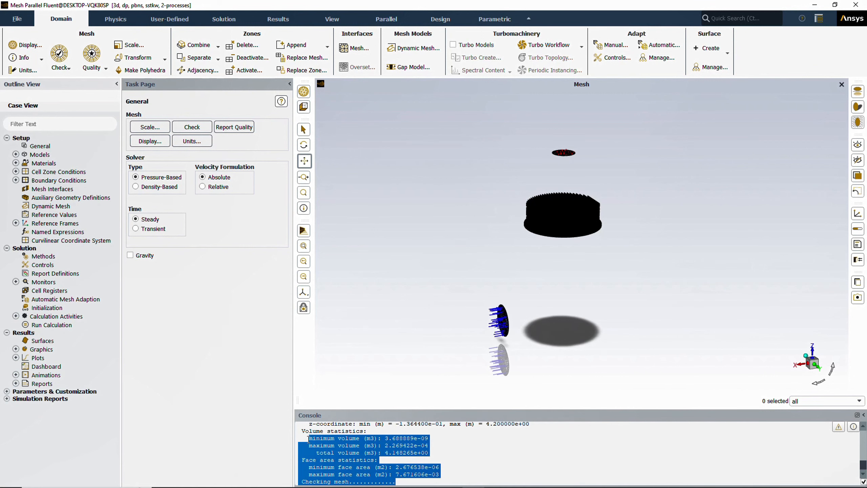
{"action": "left_click", "coordinate": [307, 440]}
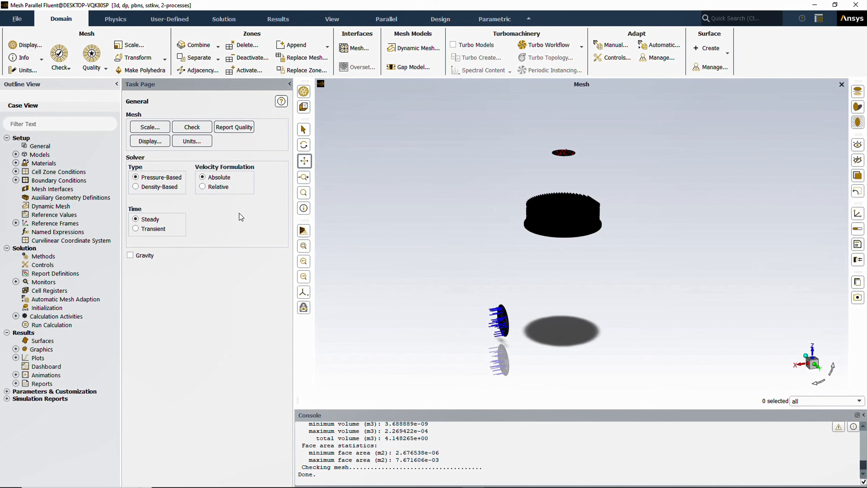
{"action": "left_click", "coordinate": [232, 130]}
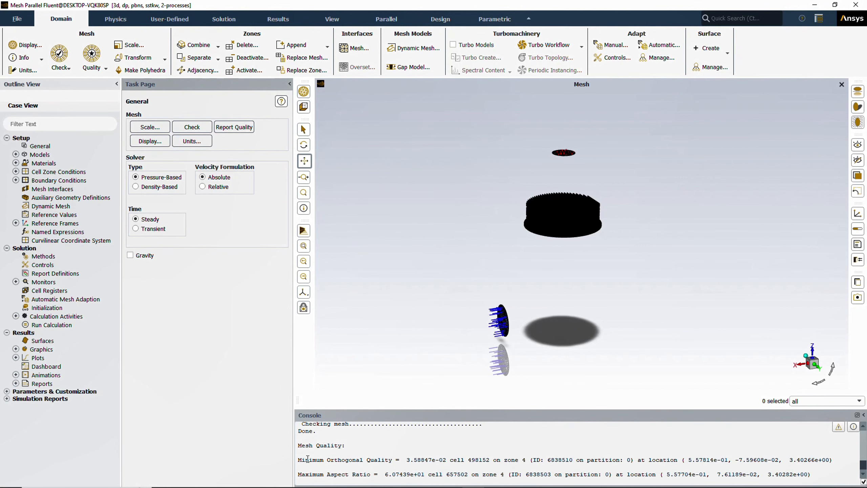
{"action": "left_click_drag", "start_coordinate": [349, 410], "coordinate": [342, 373]}
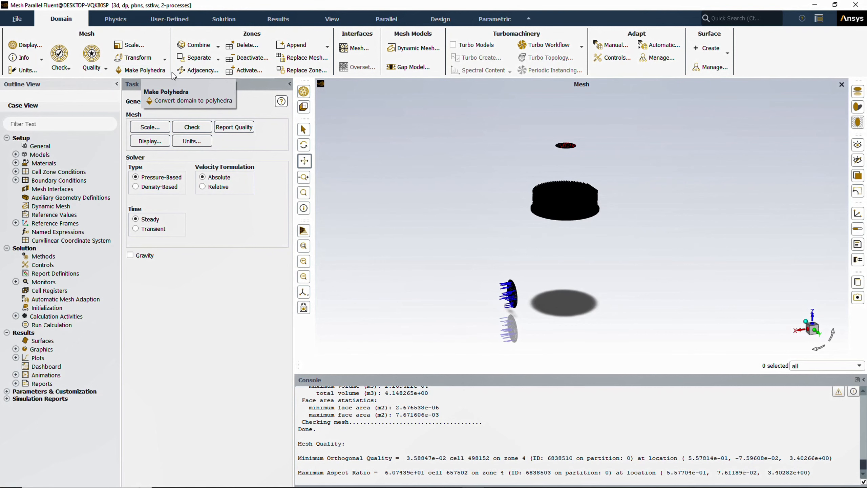
- Convert the domain to polyhedra and redisplay the inlet, mist_eliminator_walls and outlet_air surfaces with the new mesh
{"action": "left_click", "coordinate": [142, 71]}
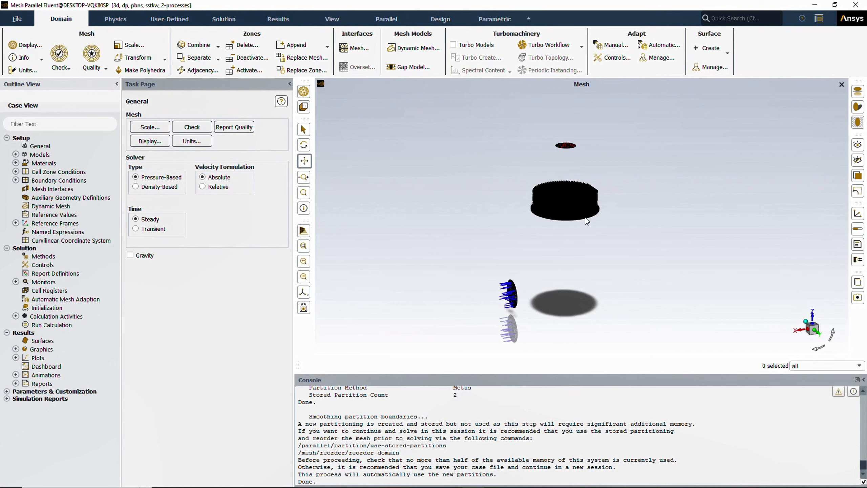
{"action": "scroll", "coordinate": [563, 199], "scroll_direction": "up", "scroll_amount": 10}
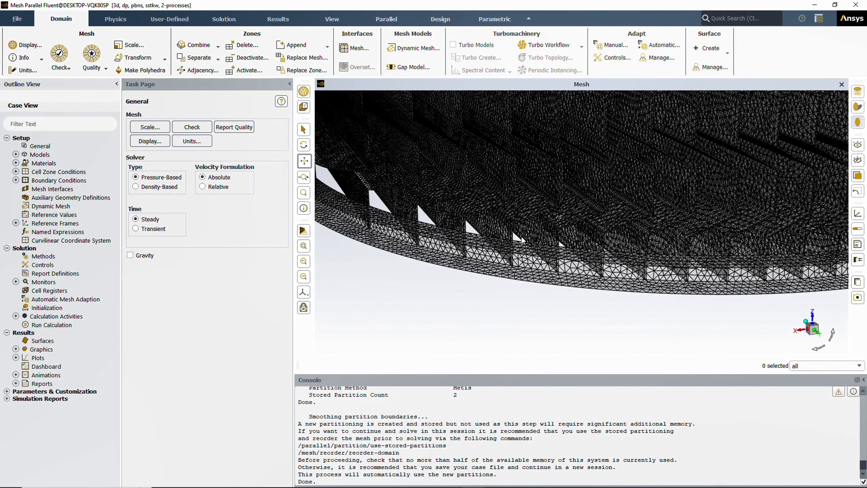
{"action": "left_click", "coordinate": [304, 91]}
{"action": "left_click", "coordinate": [214, 392]}
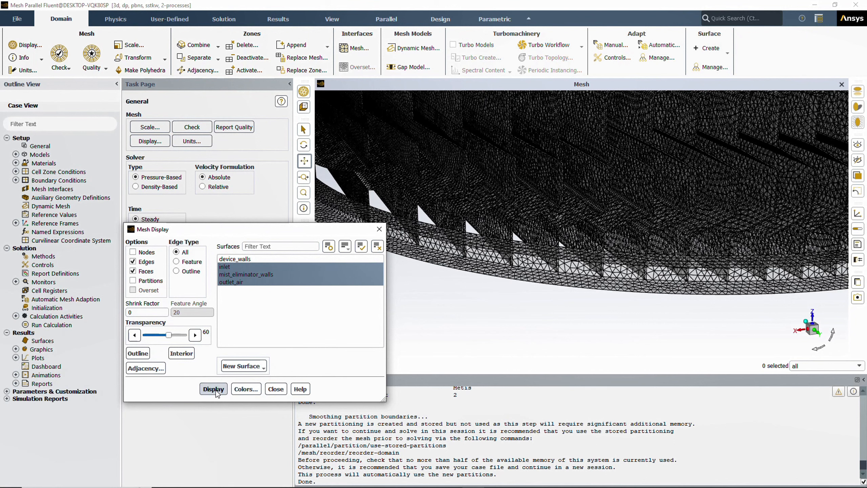
{"action": "left_click", "coordinate": [215, 389]}
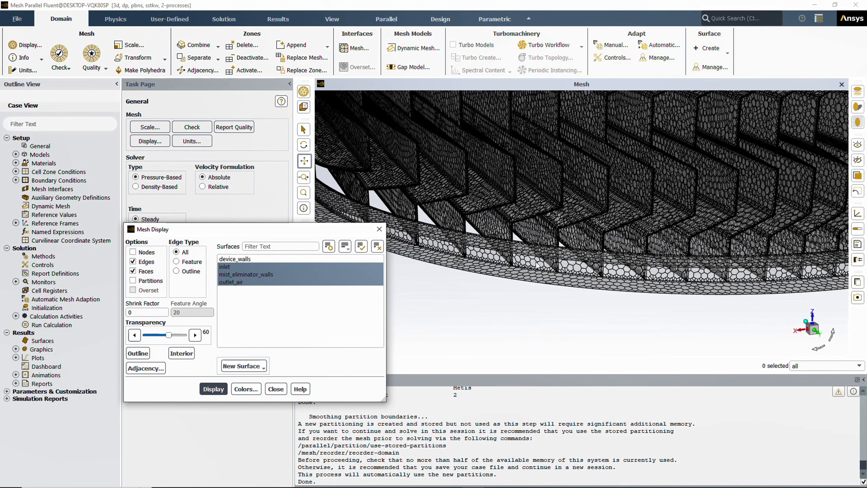
{"action": "scroll", "coordinate": [538, 265], "scroll_direction": "up", "scroll_amount": 2}
{"action": "scroll", "coordinate": [538, 265], "scroll_direction": "down", "scroll_amount": 5}
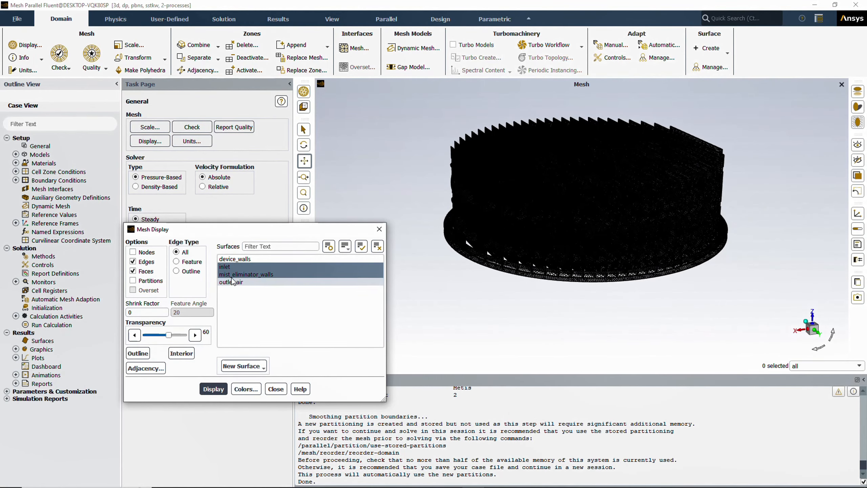
- Display device_walls in place of mist_eliminator_walls, examine the polyhedral mesh on the vessel and inlet pipe, and close the mesh display settings
{"action": "left_click", "coordinate": [246, 275]}
{"action": "left_click", "coordinate": [235, 259]}
{"action": "left_click", "coordinate": [219, 388]}
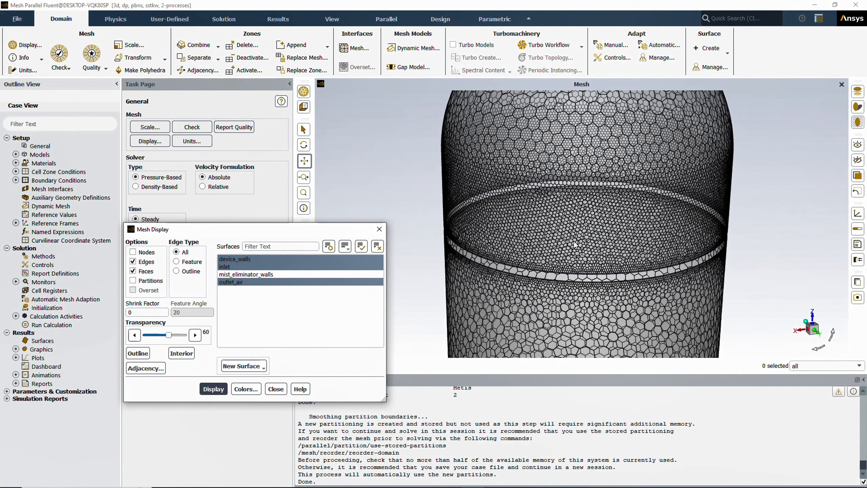
{"action": "scroll", "coordinate": [573, 269], "scroll_direction": "down", "scroll_amount": 3}
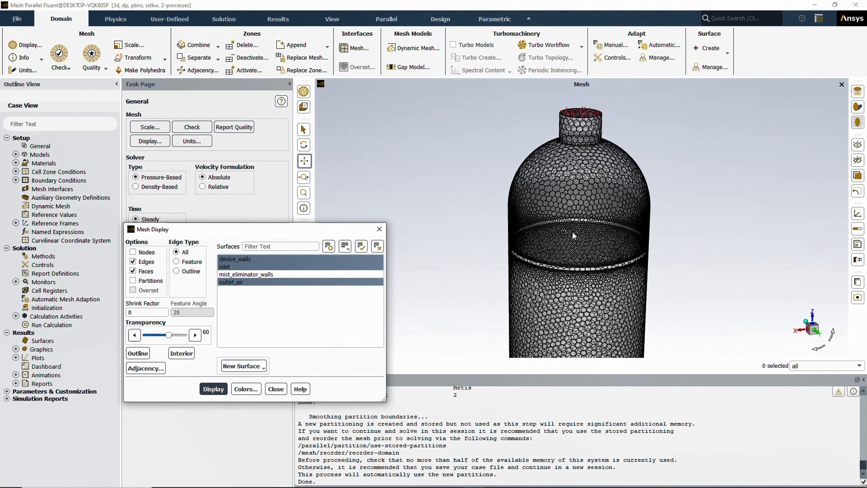
{"action": "scroll", "coordinate": [586, 143], "scroll_direction": "up", "scroll_amount": 5}
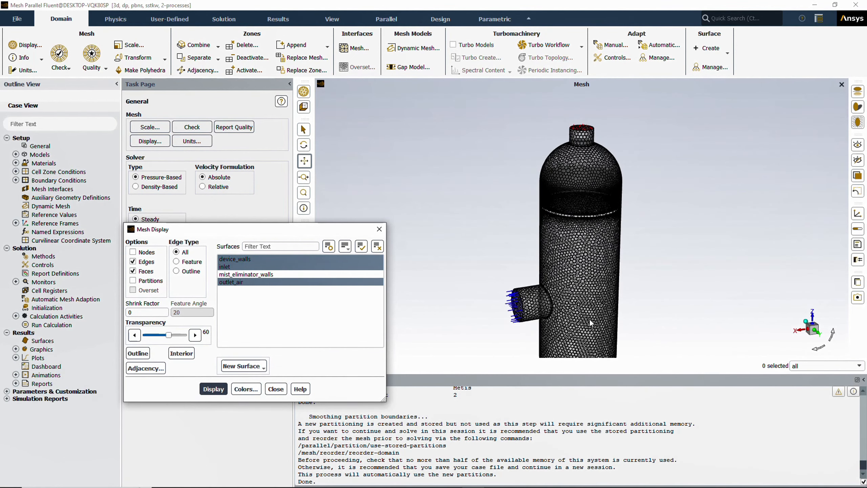
{"action": "scroll", "coordinate": [501, 302], "scroll_direction": "up", "scroll_amount": 5}
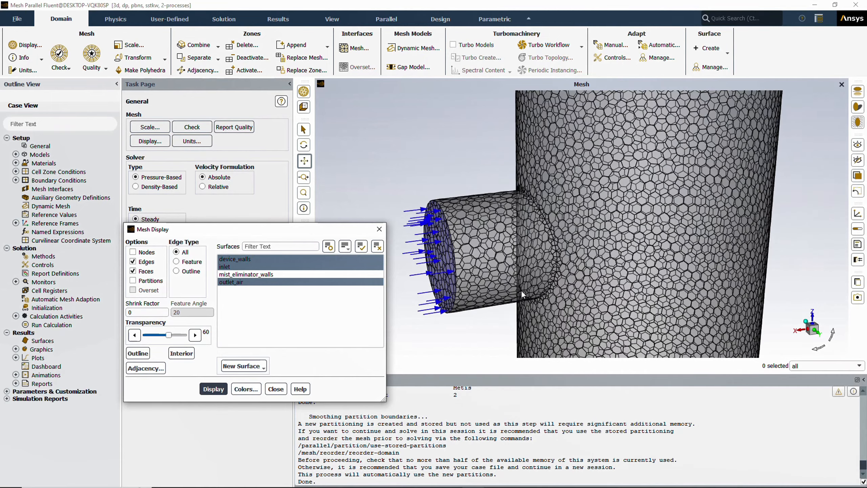
{"action": "scroll", "coordinate": [555, 281], "scroll_direction": "down", "scroll_amount": 6}
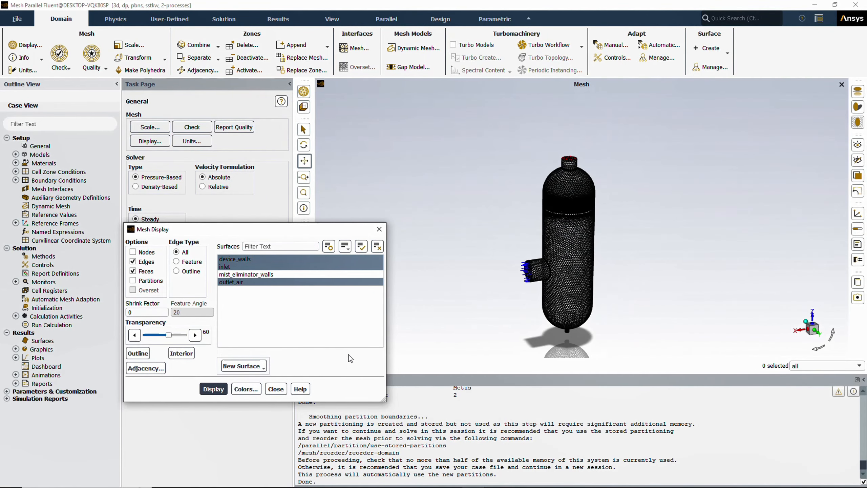
{"action": "left_click", "coordinate": [276, 389]}
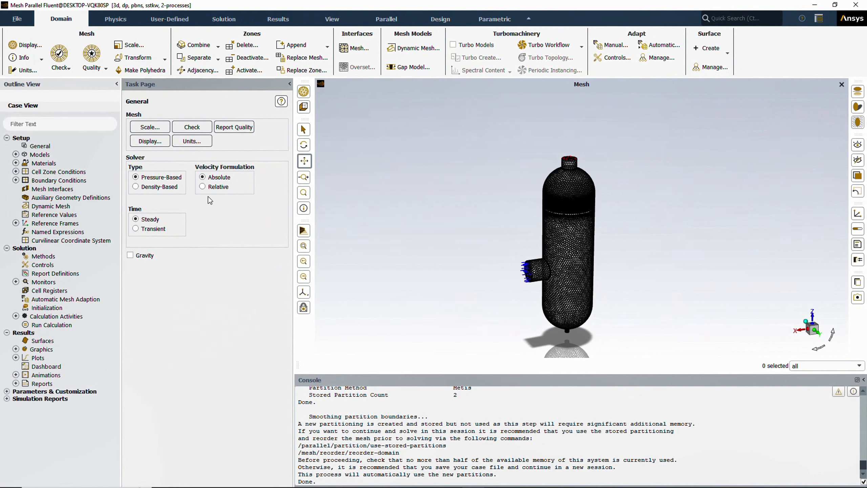
- Report the mesh quality and the mesh size of the converted polyhedral mesh
{"action": "left_click", "coordinate": [235, 131]}
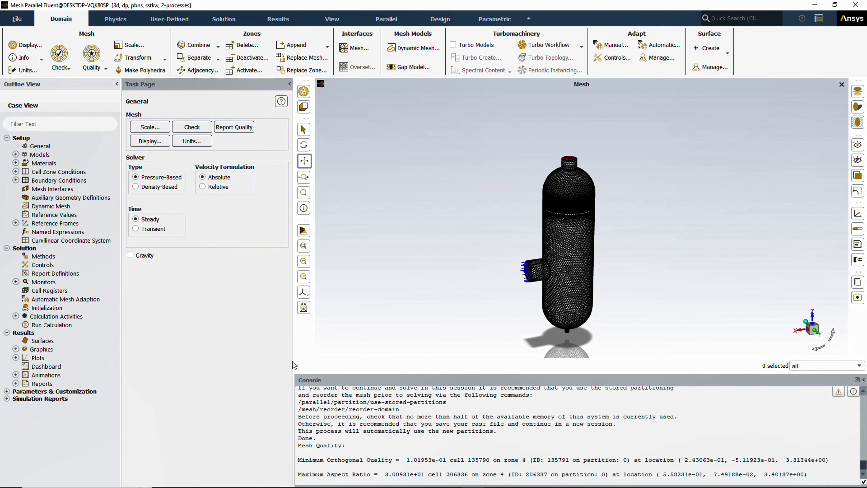
{"action": "left_click", "coordinate": [26, 60]}
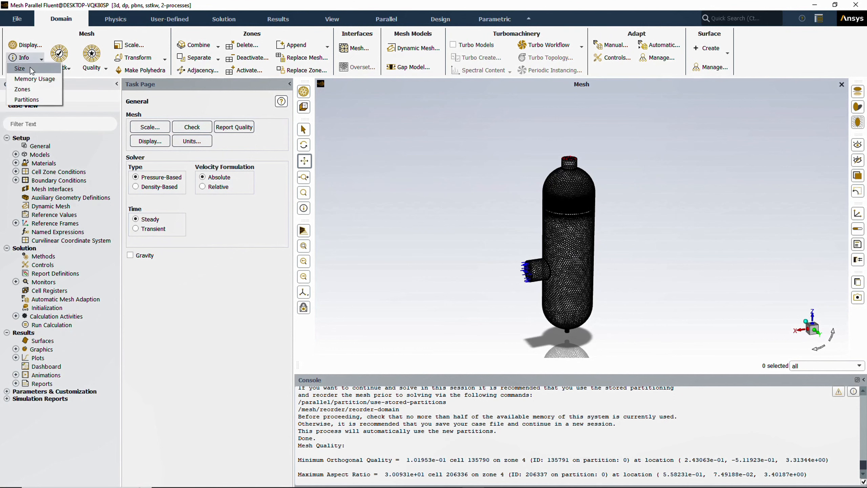
{"action": "left_click", "coordinate": [31, 70]}
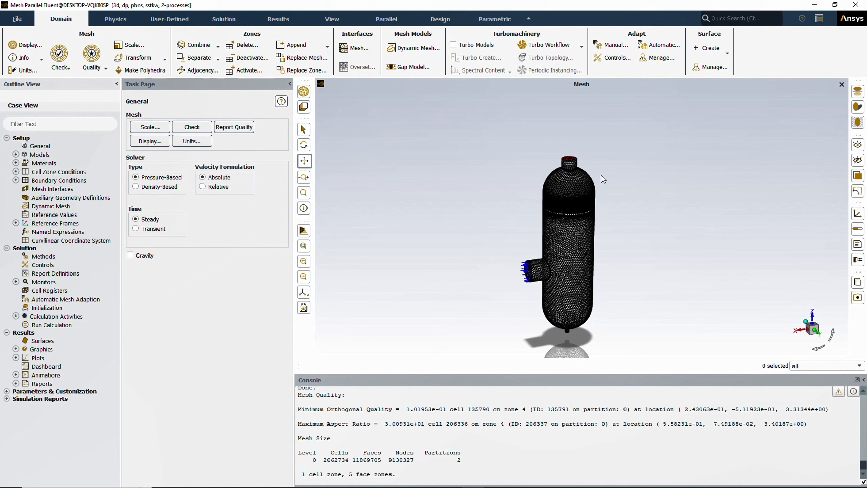
{"action": "scroll", "coordinate": [601, 175], "scroll_direction": "down", "scroll_amount": 1}
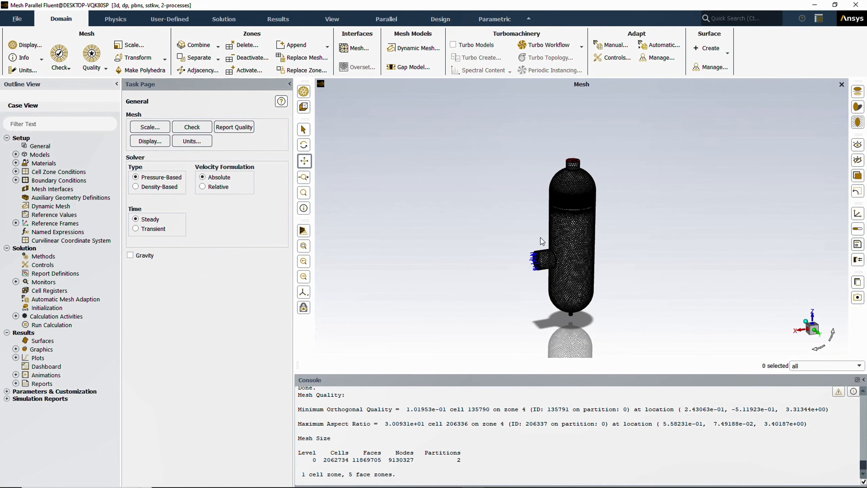
{"action": "scroll", "coordinate": [540, 237], "scroll_direction": "up", "scroll_amount": 1}
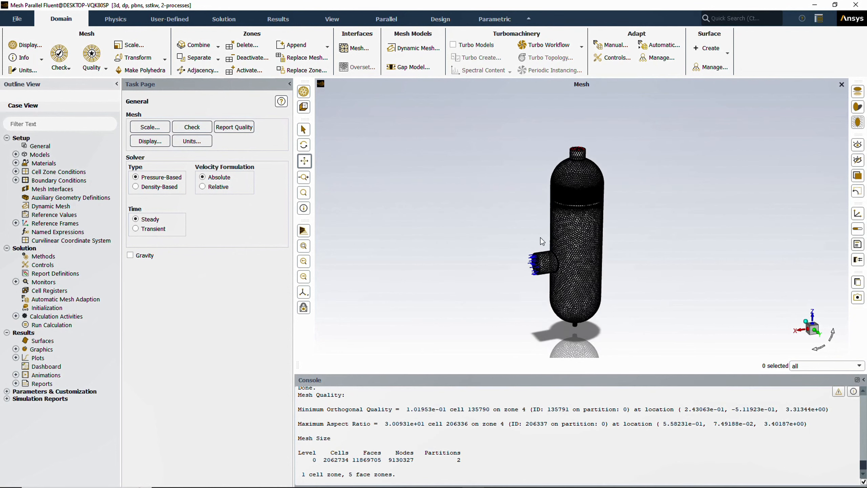
- Improve the mesh with 0.2 percent of cells and 5 iterations, then report the mesh quality again
{"action": "left_click", "coordinate": [95, 69]}
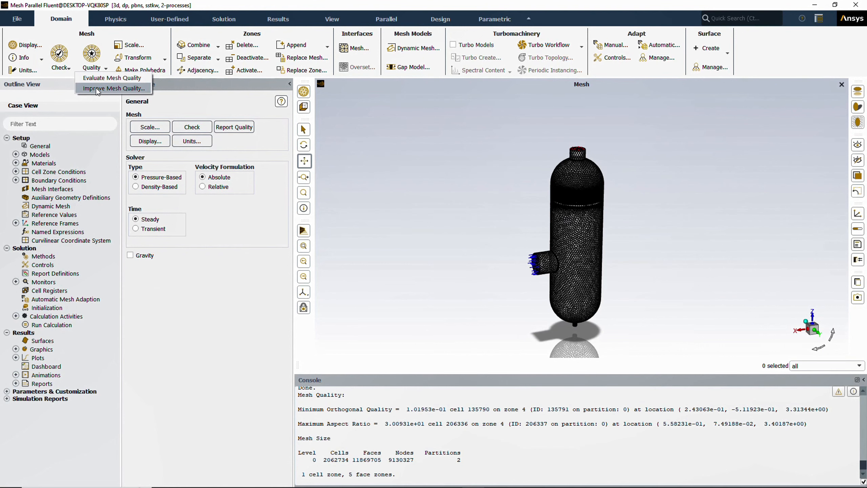
{"action": "left_click", "coordinate": [98, 90]}
{"action": "left_click", "coordinate": [145, 252]}
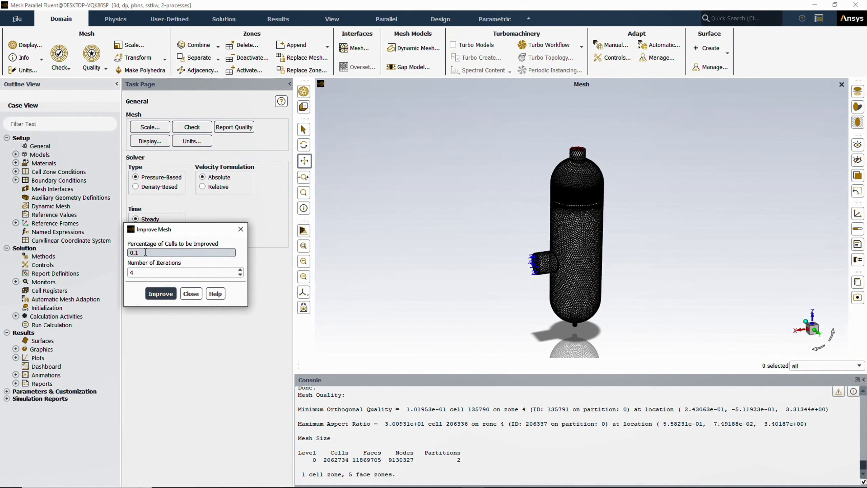
{"action": "double_click", "coordinate": [145, 252]}
{"action": "type", "text": "2"}
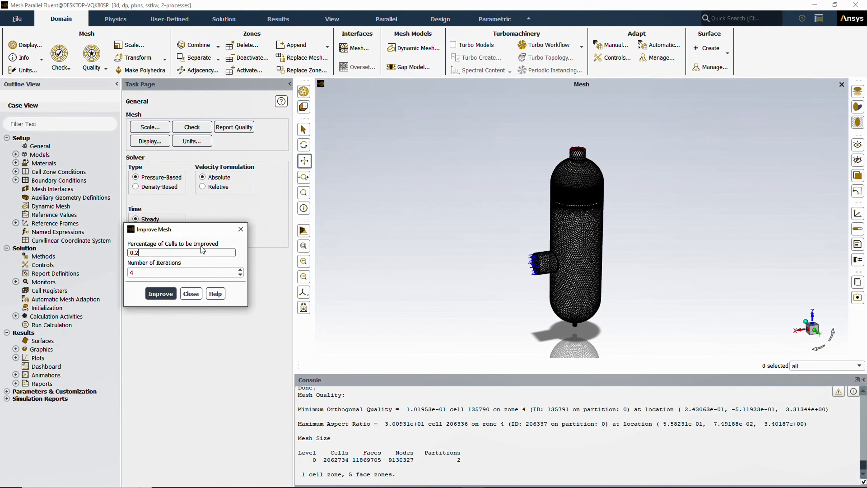
{"action": "left_click", "coordinate": [240, 270]}
{"action": "left_click", "coordinate": [161, 294]}
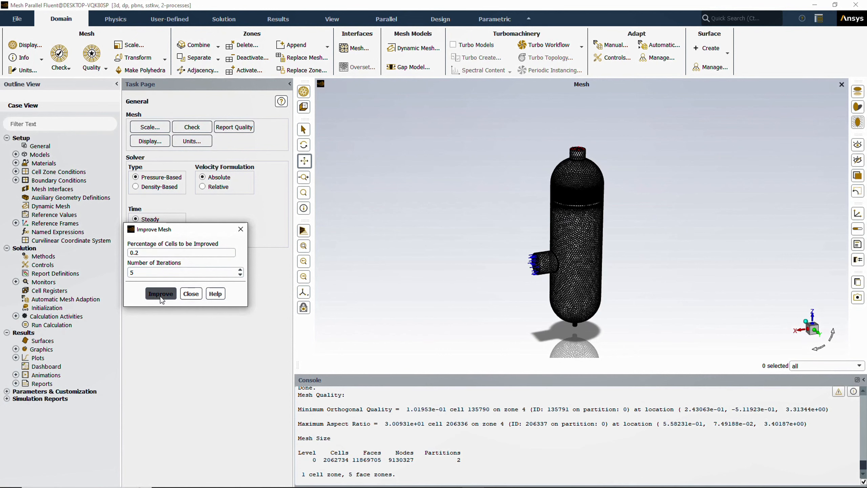
{"action": "left_click", "coordinate": [161, 295]}
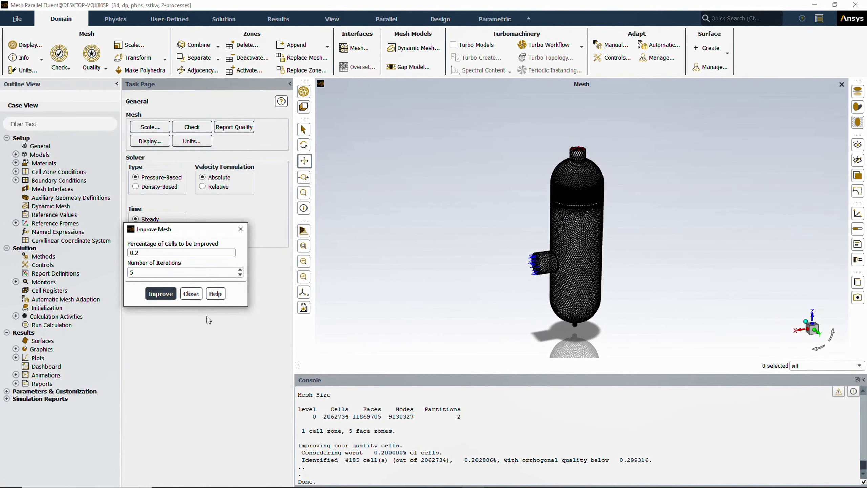
{"action": "left_click", "coordinate": [193, 294]}
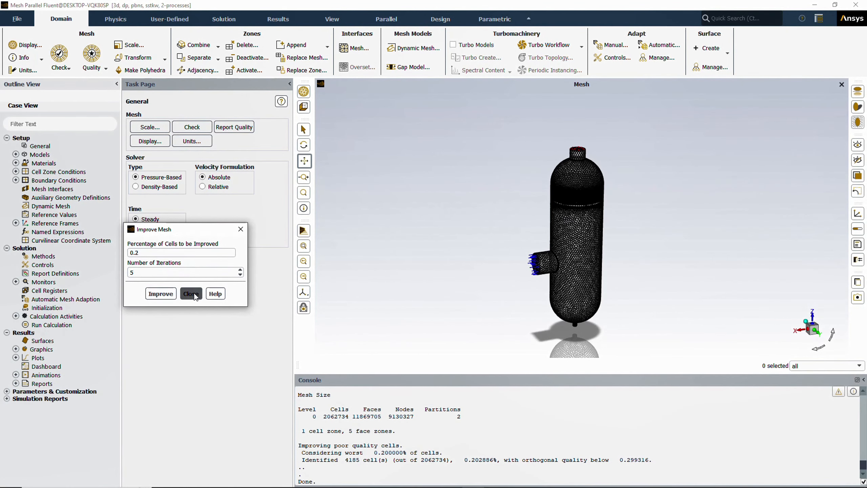
{"action": "left_click", "coordinate": [235, 125]}
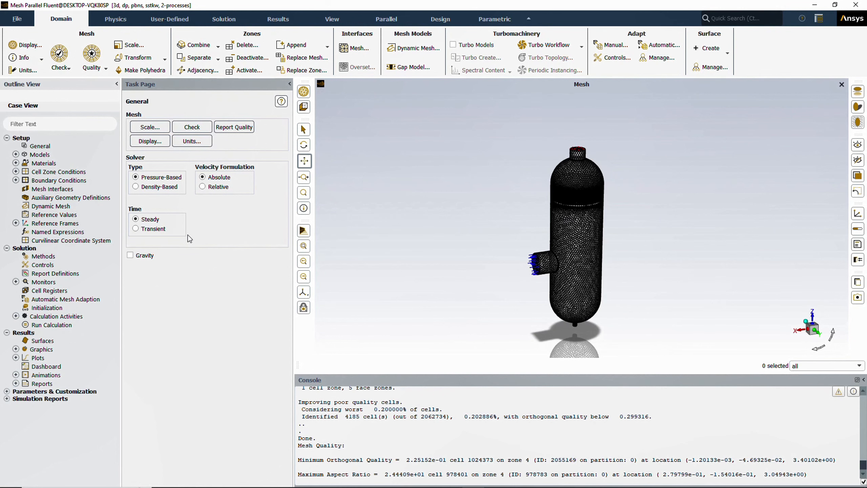
- Enable gravity and set the gravitational acceleration in Z to -9.81 m/s²
{"action": "left_click", "coordinate": [138, 259]}
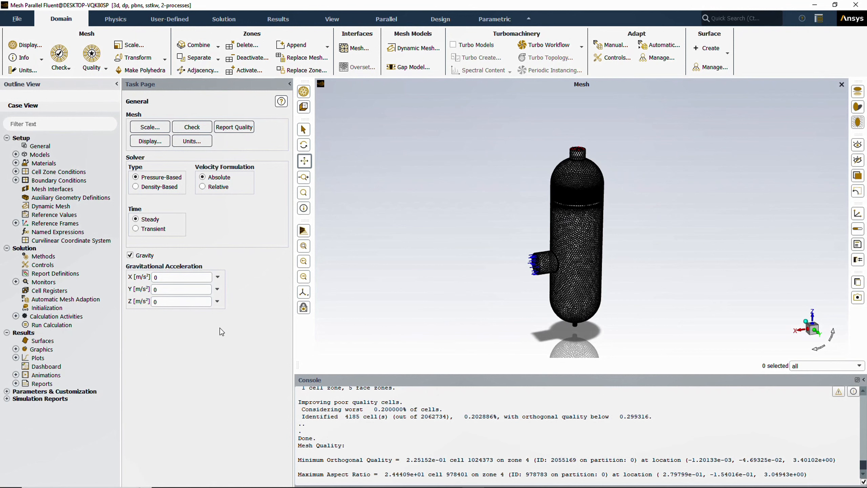
{"action": "double_click", "coordinate": [154, 302]}
{"action": "type", "text": "-"}
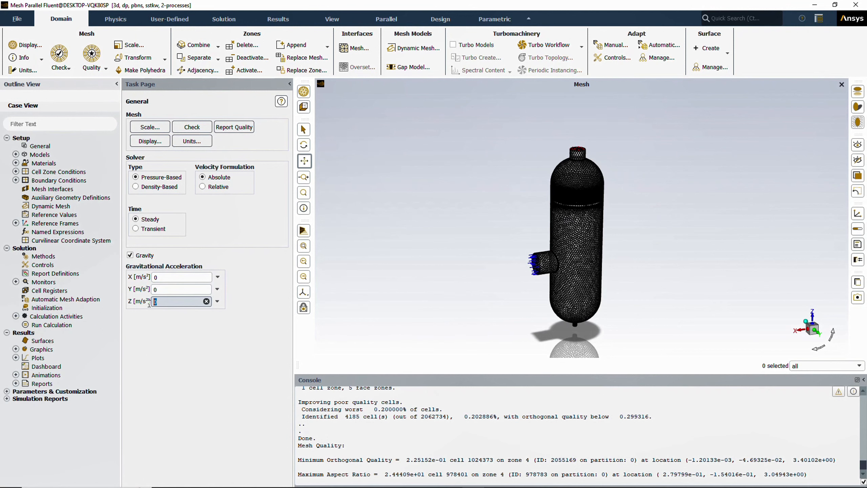
{"action": "type", "text": "9."}
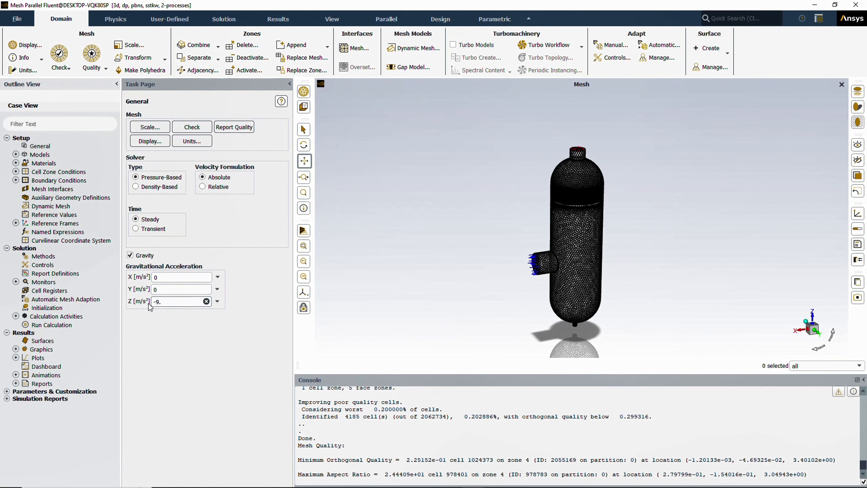
{"action": "type", "text": "81"}
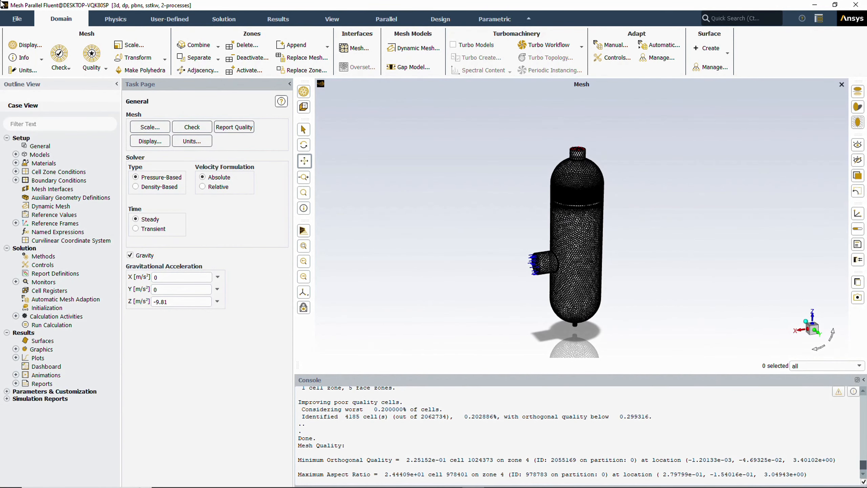
- Change the viscous model to Realizable k-epsilon with Standard Wall Functions
{"action": "double_click", "coordinate": [41, 155]}
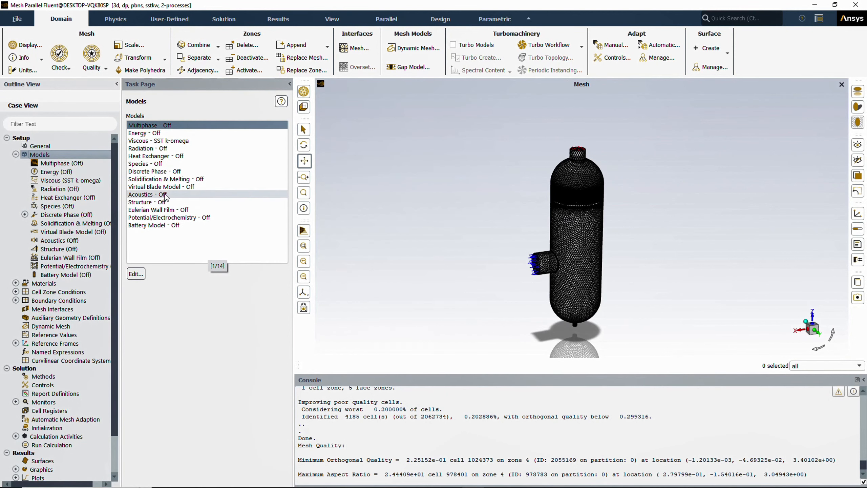
{"action": "left_click", "coordinate": [141, 141]}
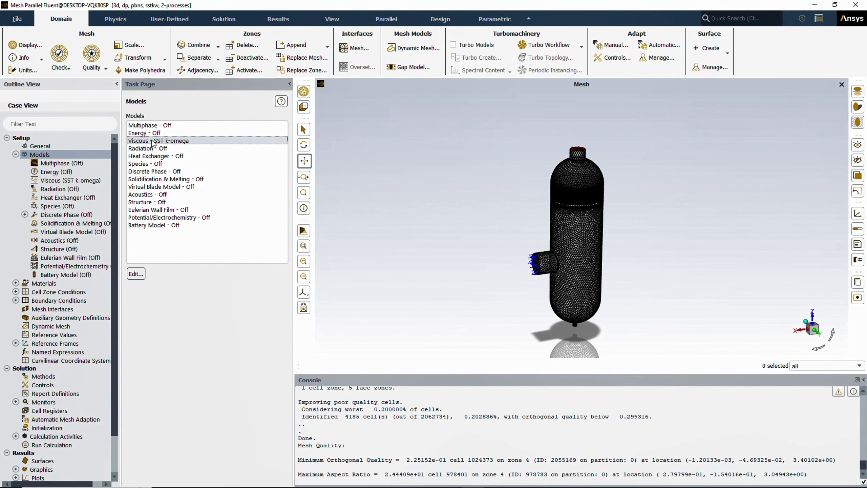
{"action": "left_click", "coordinate": [136, 274]}
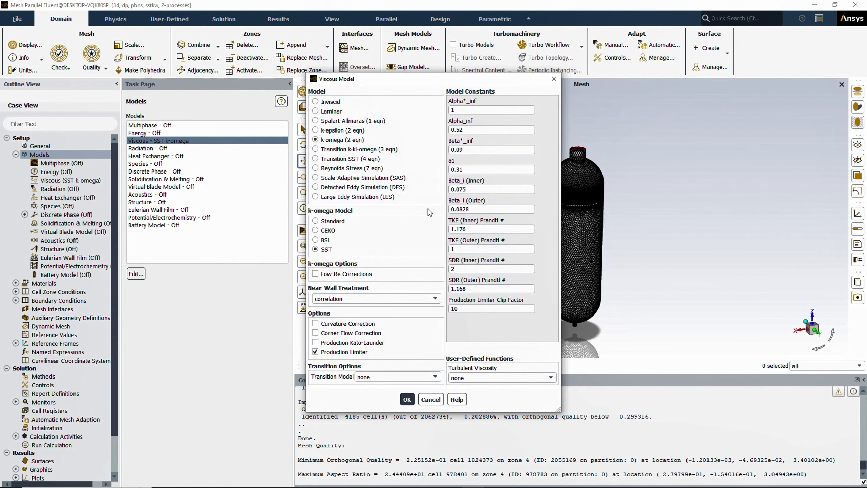
{"action": "left_click", "coordinate": [345, 131]}
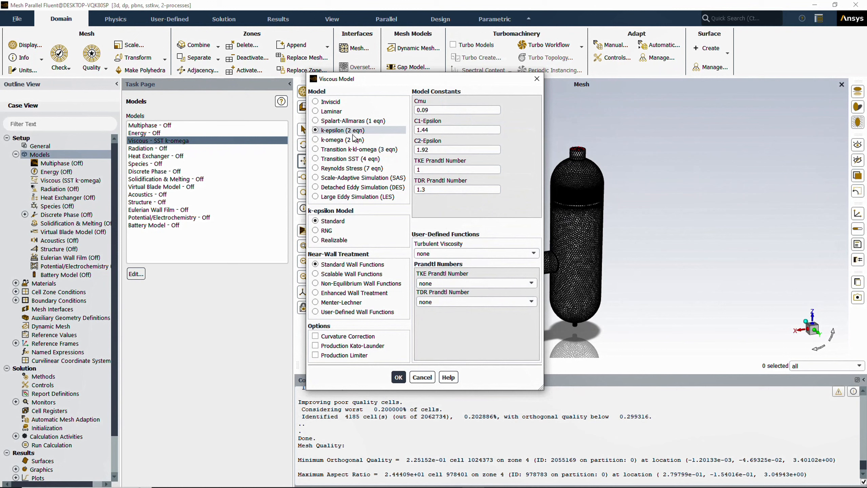
{"action": "left_click", "coordinate": [335, 241]}
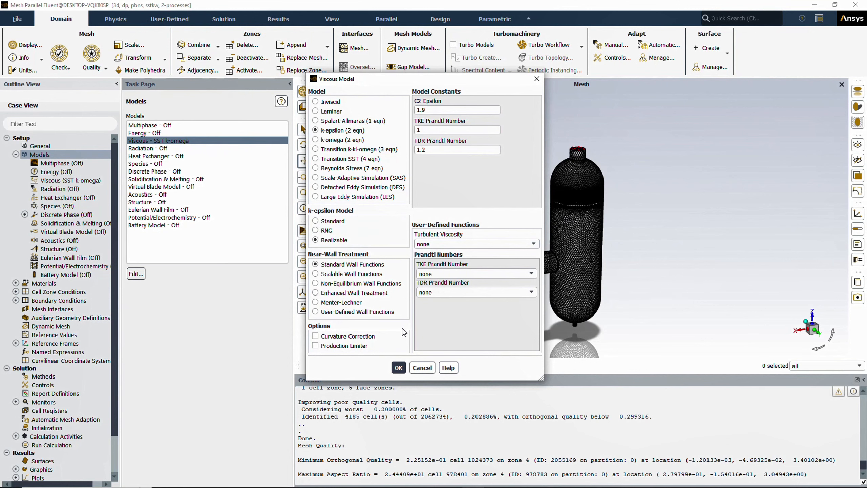
{"action": "left_click", "coordinate": [398, 367]}
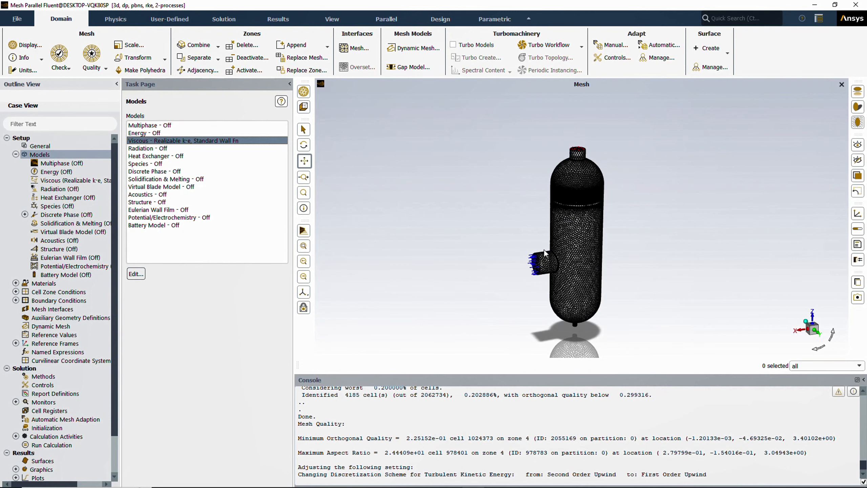
- Enable the Discrete Phase model with continuous-phase interaction and unsteady particle tracking, using a particle time step size of 0.001 s and 10 time steps
{"action": "scroll", "coordinate": [530, 261], "scroll_direction": "up", "scroll_amount": 5}
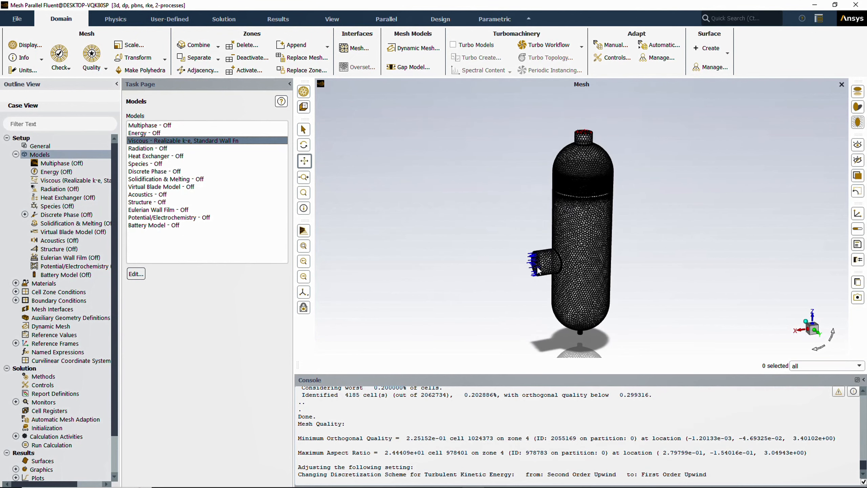
{"action": "scroll", "coordinate": [535, 258], "scroll_direction": "down", "scroll_amount": 5}
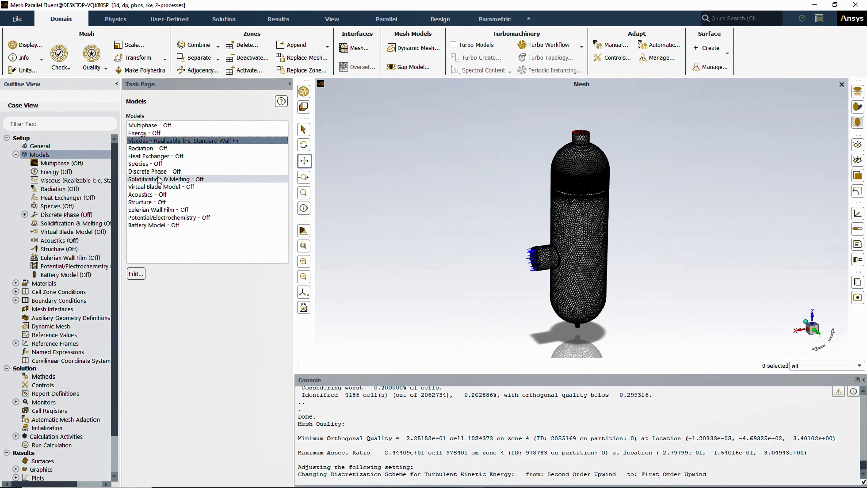
{"action": "left_click", "coordinate": [153, 172]}
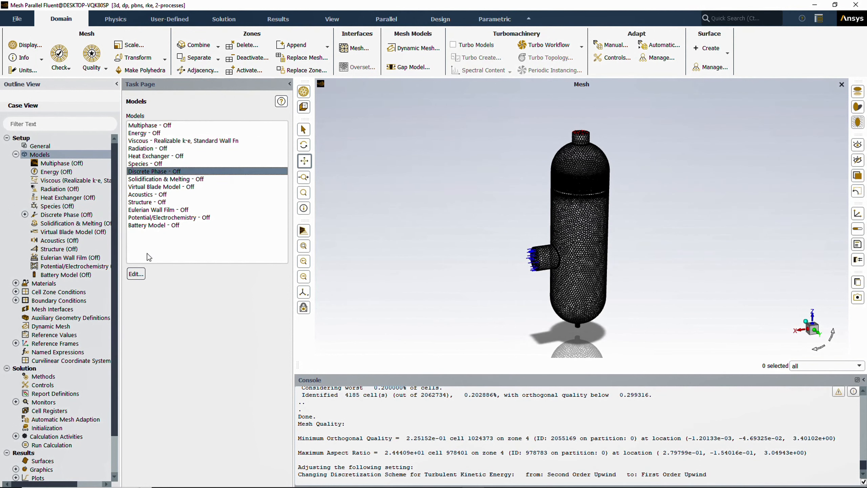
{"action": "left_click", "coordinate": [136, 274]}
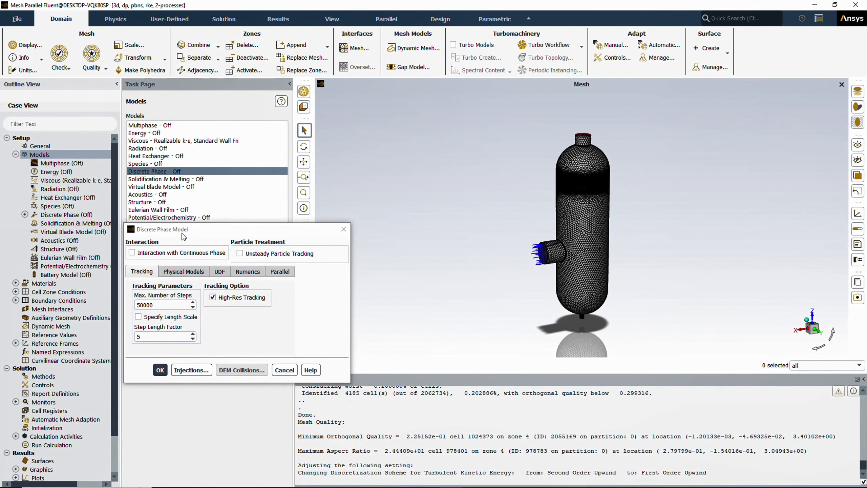
{"action": "left_click", "coordinate": [187, 258]}
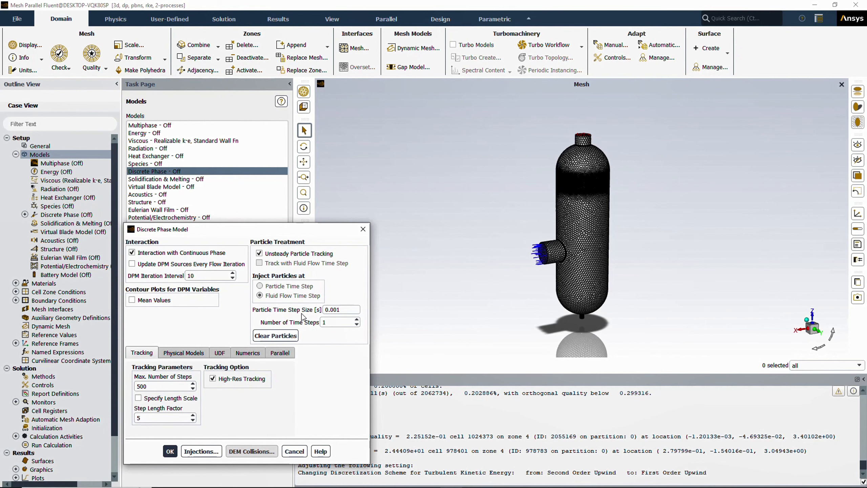
{"action": "left_click", "coordinate": [333, 323]}
{"action": "type", "text": "0"}
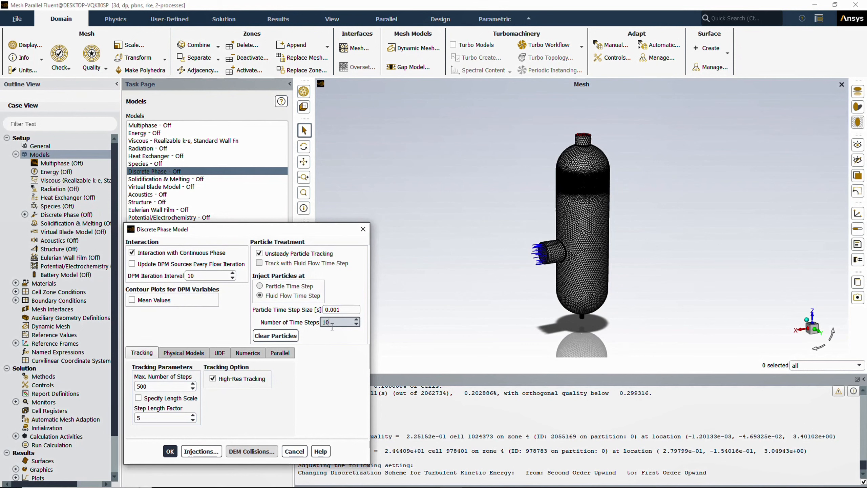
{"action": "left_click", "coordinate": [170, 451]}
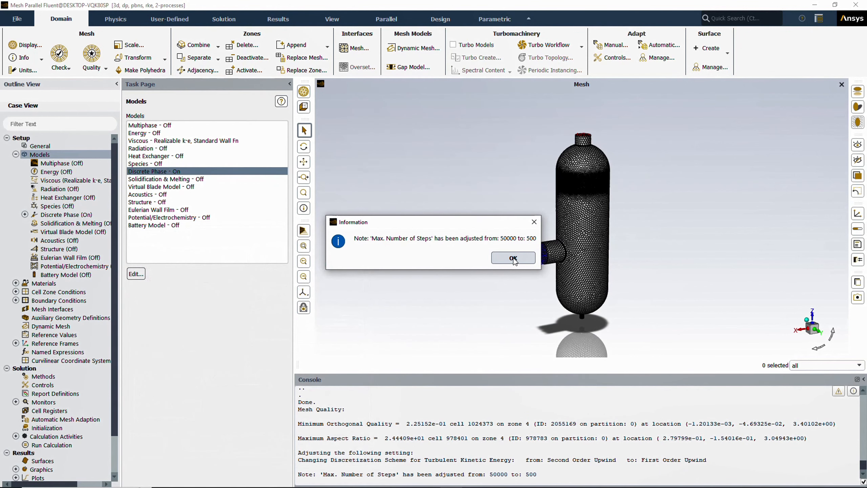
{"action": "left_click", "coordinate": [514, 259]}
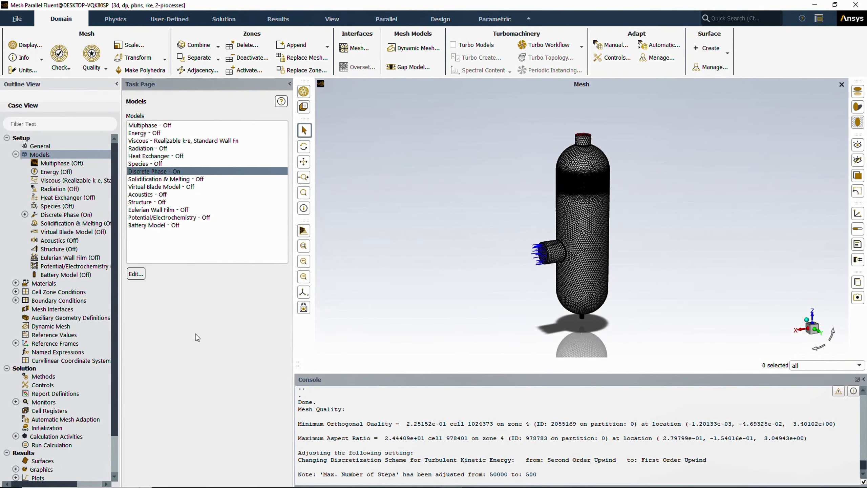
- Create a new discrete phase injection and set its injection type to surface
{"action": "left_click", "coordinate": [25, 214]}
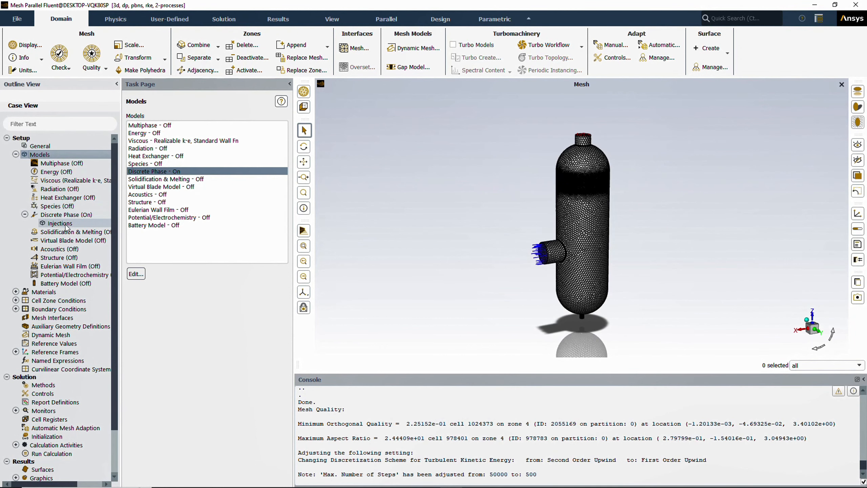
{"action": "double_click", "coordinate": [59, 225]}
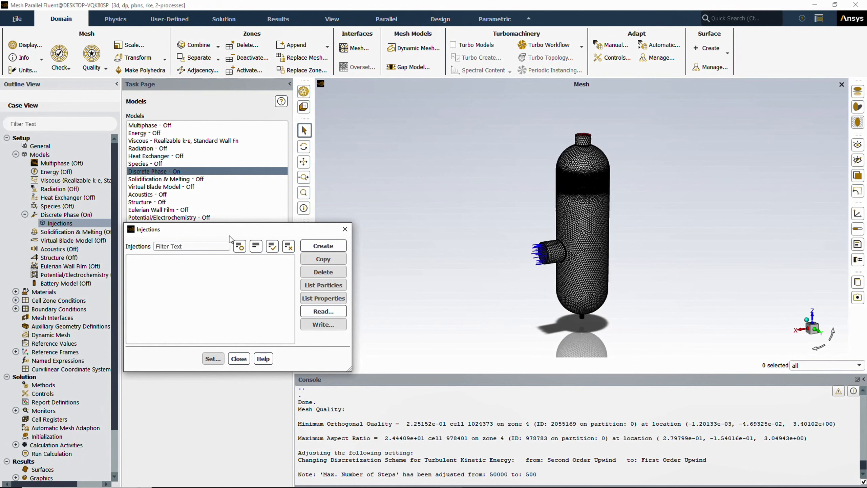
{"action": "left_click", "coordinate": [328, 250]}
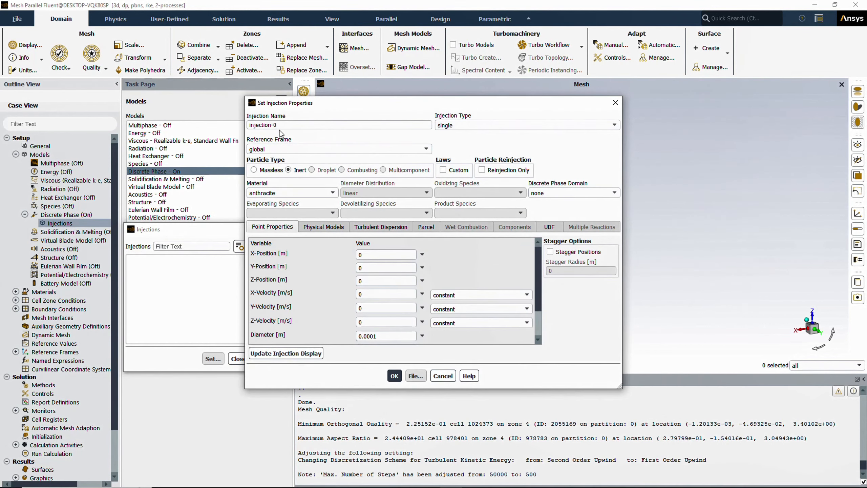
{"action": "left_click_drag", "start_coordinate": [390, 106], "coordinate": [353, 131]}
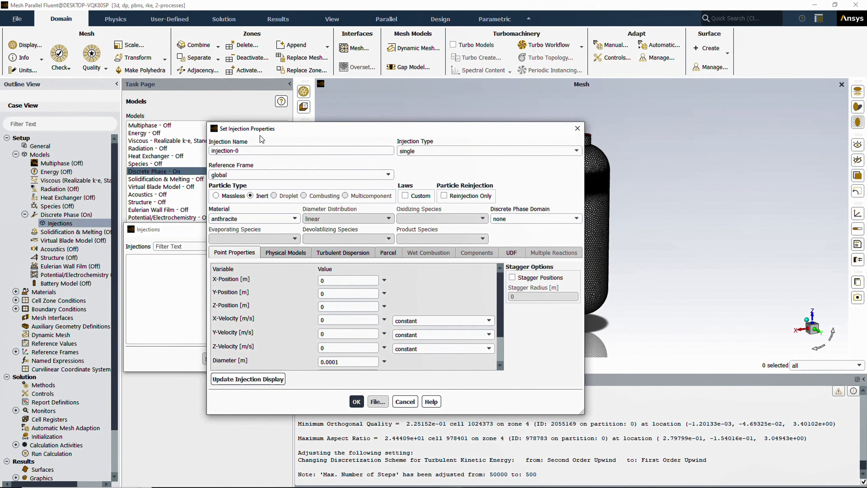
{"action": "left_click", "coordinate": [427, 151]}
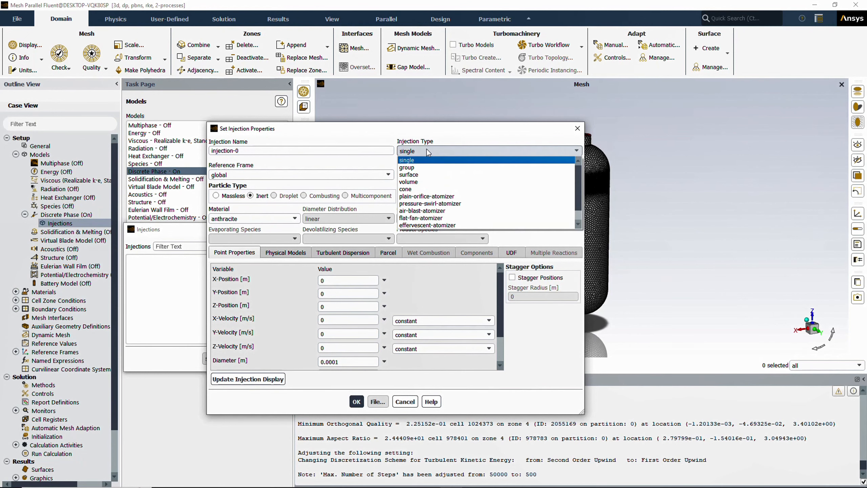
{"action": "left_click", "coordinate": [422, 176]}
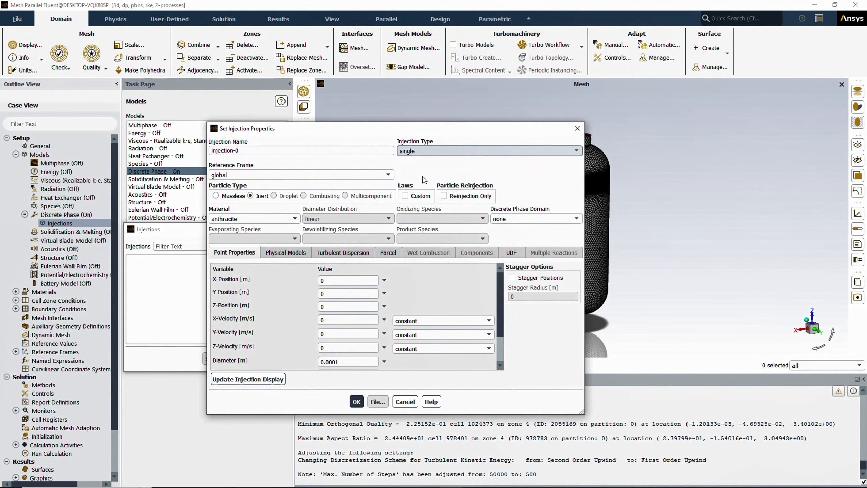
{"action": "left_click_drag", "start_coordinate": [445, 126], "coordinate": [273, 71]}
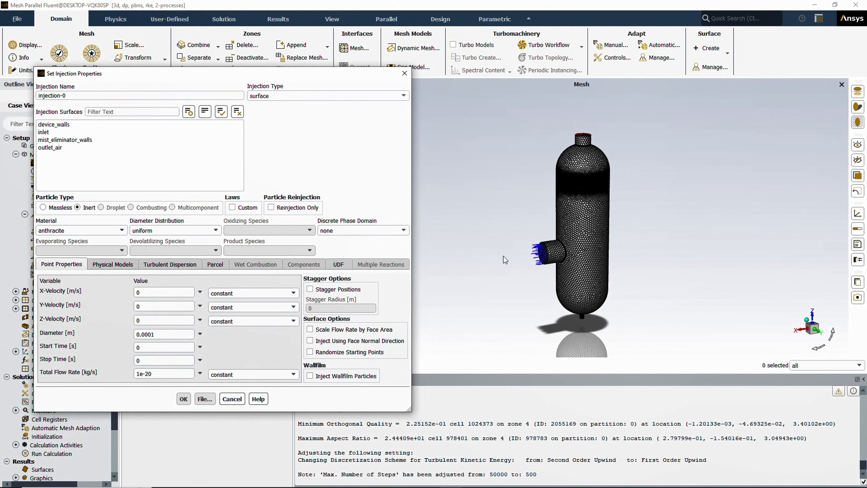
- Choose the inlet as the injection surface and water-liquid as the particle material
{"action": "scroll", "coordinate": [533, 235], "scroll_direction": "up", "scroll_amount": 4}
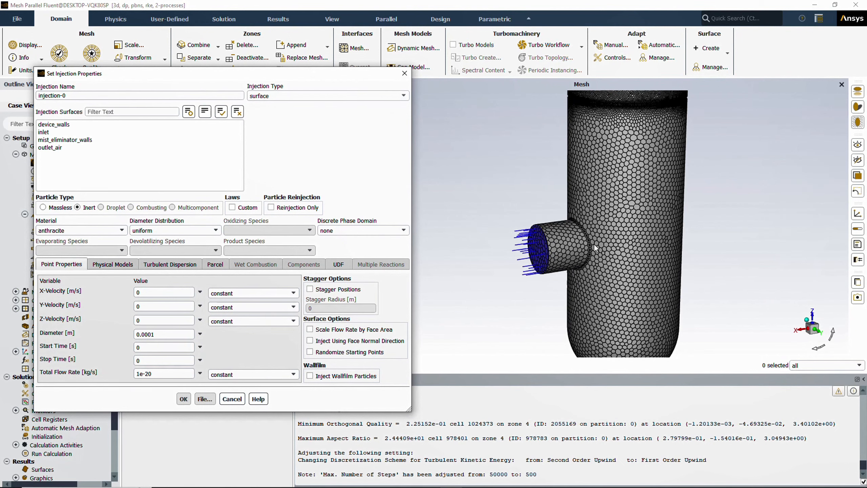
{"action": "scroll", "coordinate": [613, 238], "scroll_direction": "down", "scroll_amount": 5}
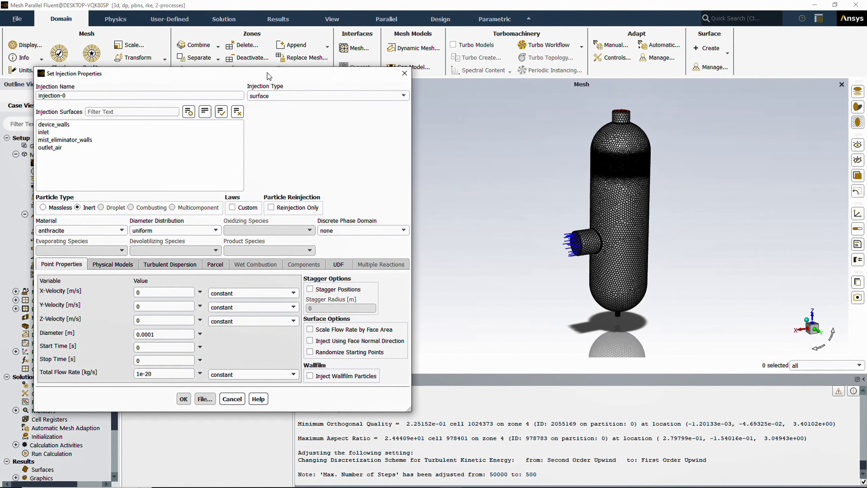
{"action": "left_click_drag", "start_coordinate": [269, 76], "coordinate": [351, 84]}
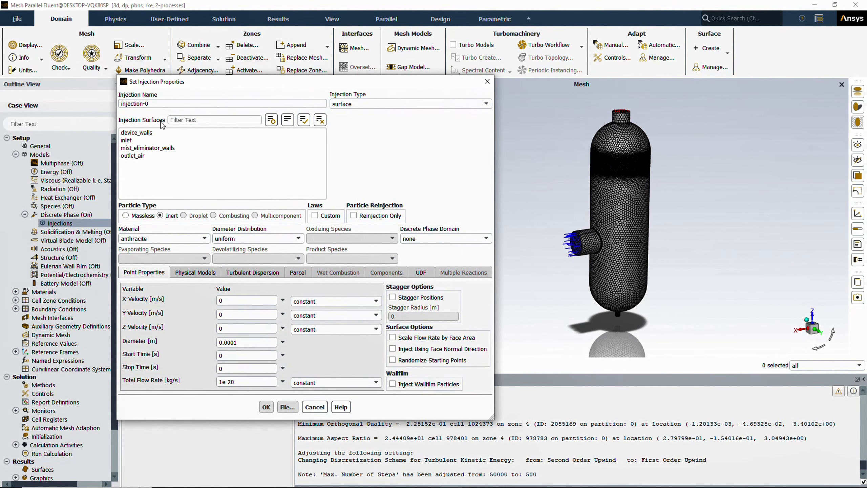
{"action": "left_click", "coordinate": [126, 139]}
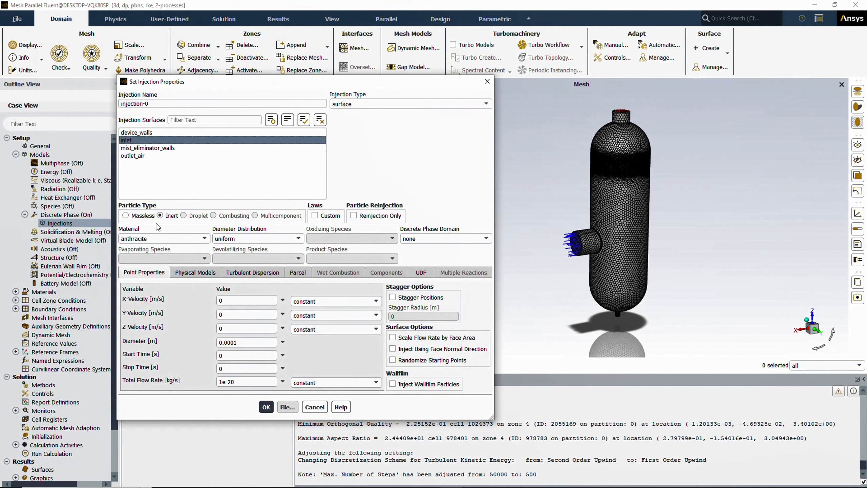
{"action": "left_click", "coordinate": [164, 238]}
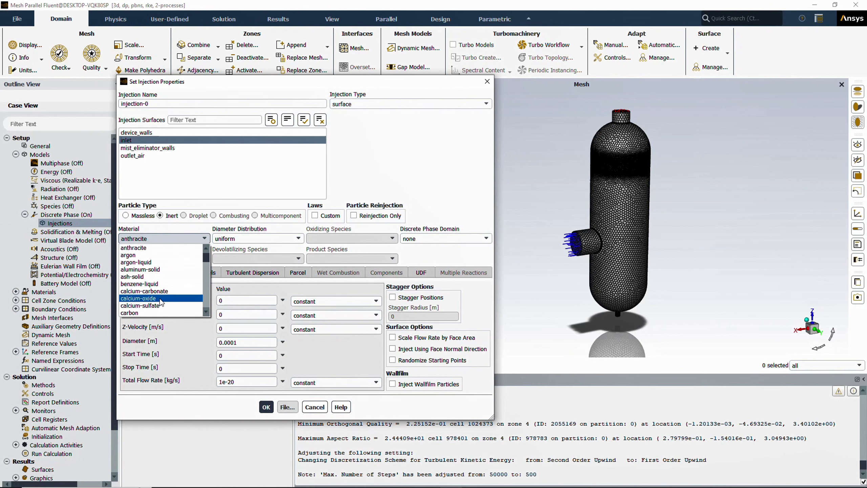
{"action": "scroll", "coordinate": [135, 307], "scroll_direction": "down", "scroll_amount": 12}
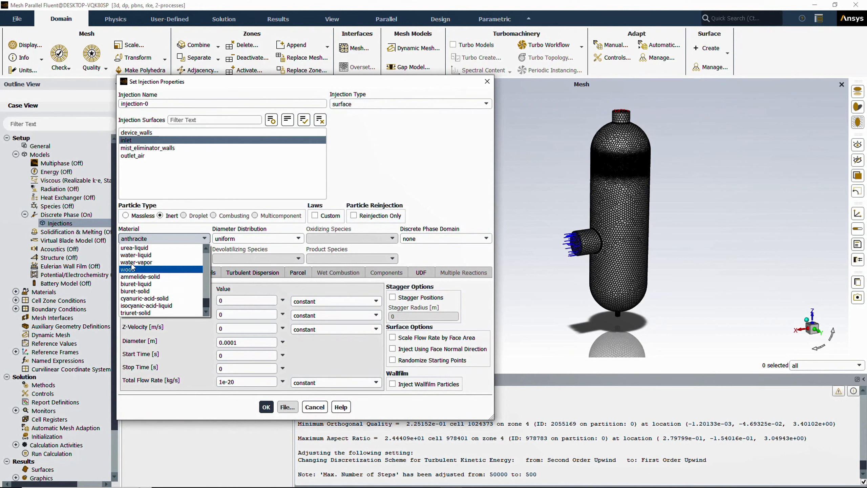
{"action": "left_click", "coordinate": [135, 256]}
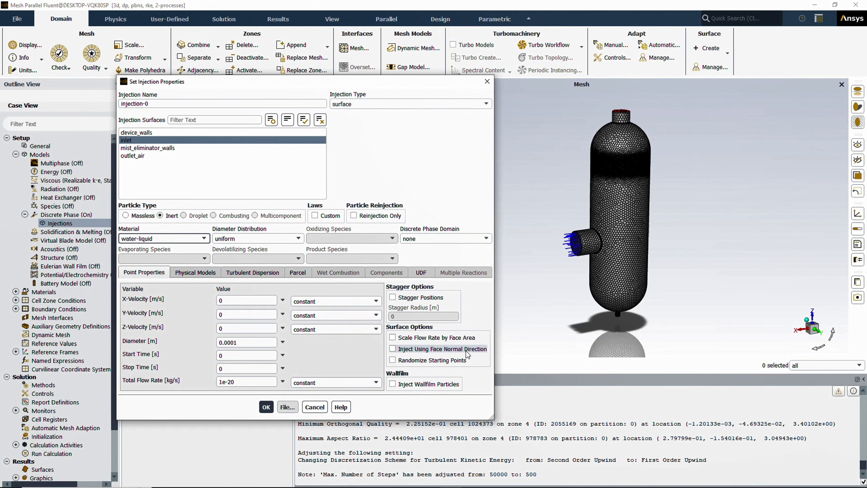
- Inject the particles along the face normal direction with a stop time of 15 s and a total flow rate of 0.015 kg/s
{"action": "left_click", "coordinate": [459, 351]}
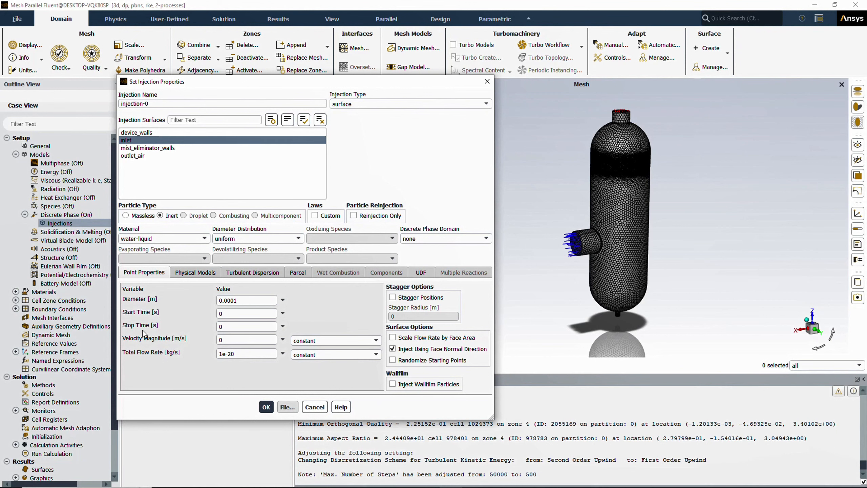
{"action": "double_click", "coordinate": [224, 326]}
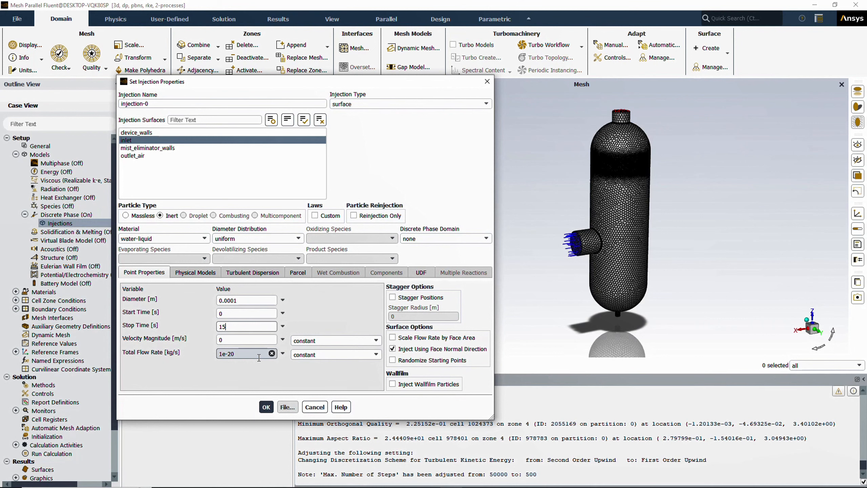
{"action": "left_click_drag", "start_coordinate": [236, 354], "coordinate": [195, 353]}
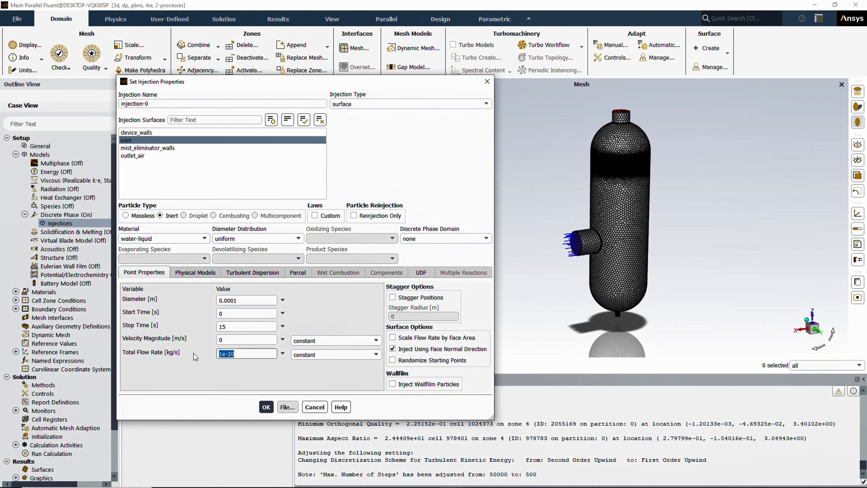
{"action": "type", "text": "0.015"}
{"action": "left_click", "coordinate": [267, 408]}
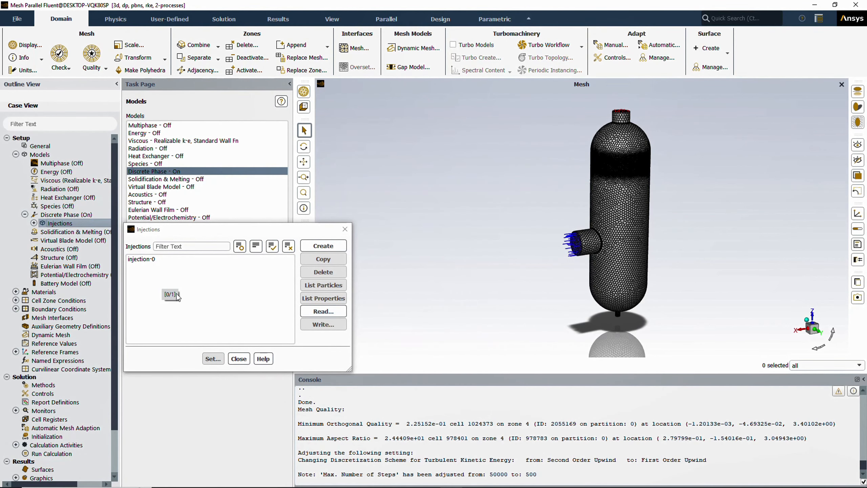
{"action": "left_click", "coordinate": [237, 357]}
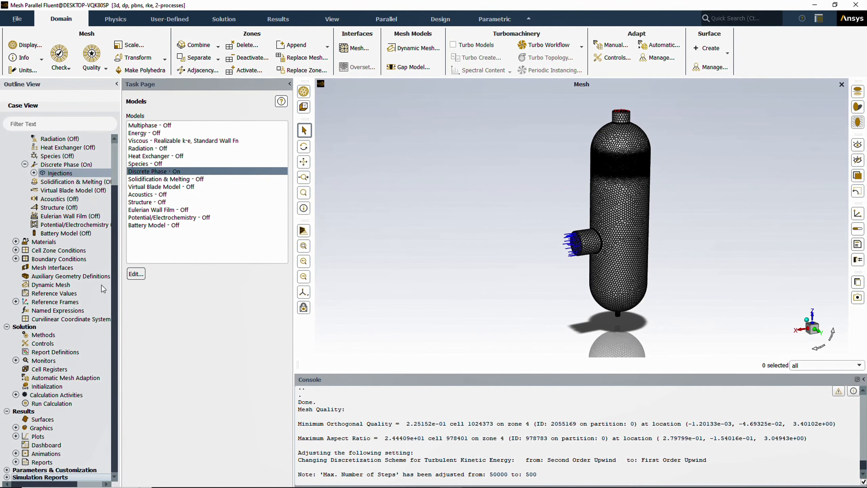
- Review the density of the water-liquid inert particle and the density and viscosity of air in the materials
{"action": "double_click", "coordinate": [43, 243]}
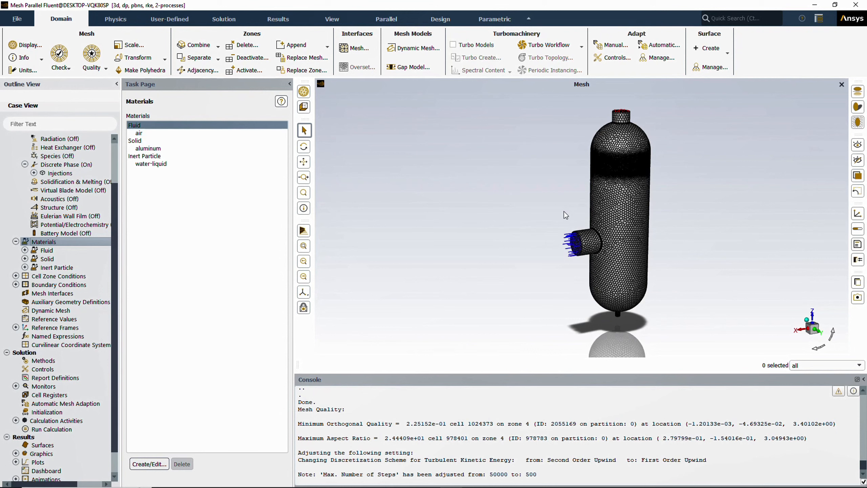
{"action": "left_click", "coordinate": [145, 133]}
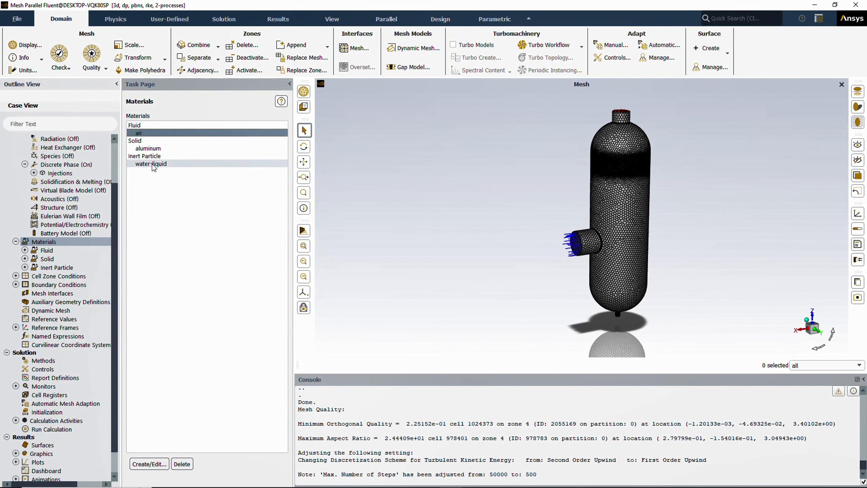
{"action": "left_click", "coordinate": [138, 164]}
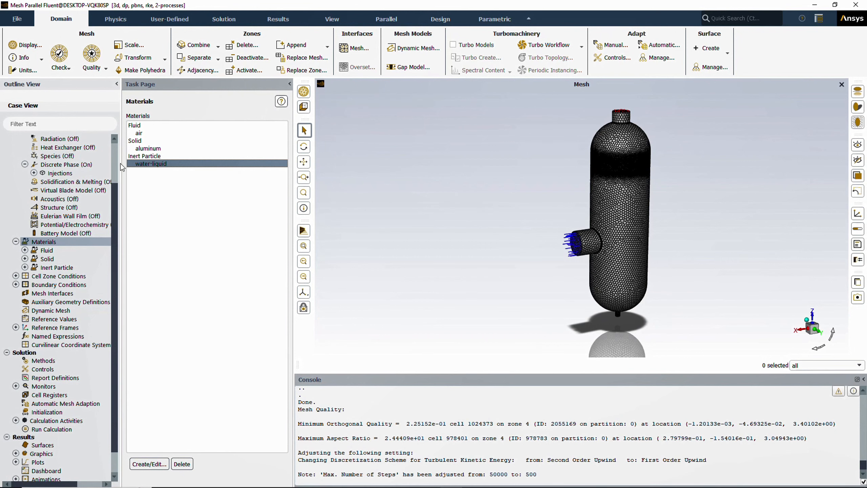
{"action": "left_click", "coordinate": [148, 464]}
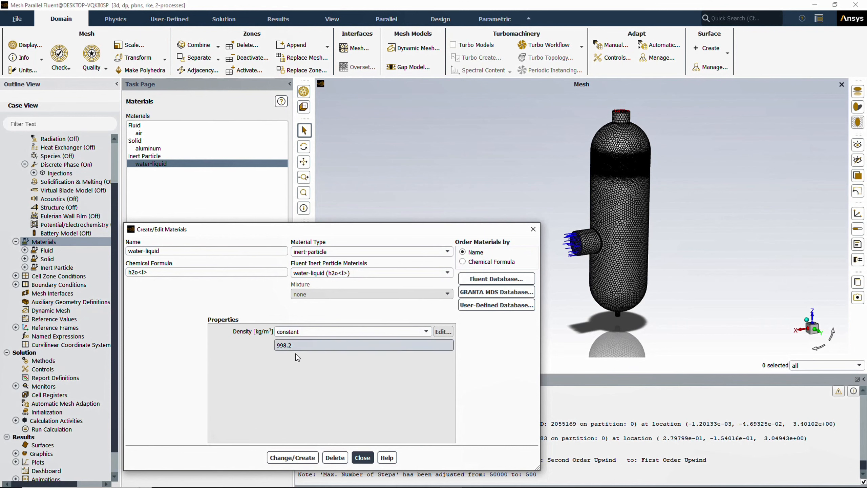
{"action": "left_click", "coordinate": [362, 458]}
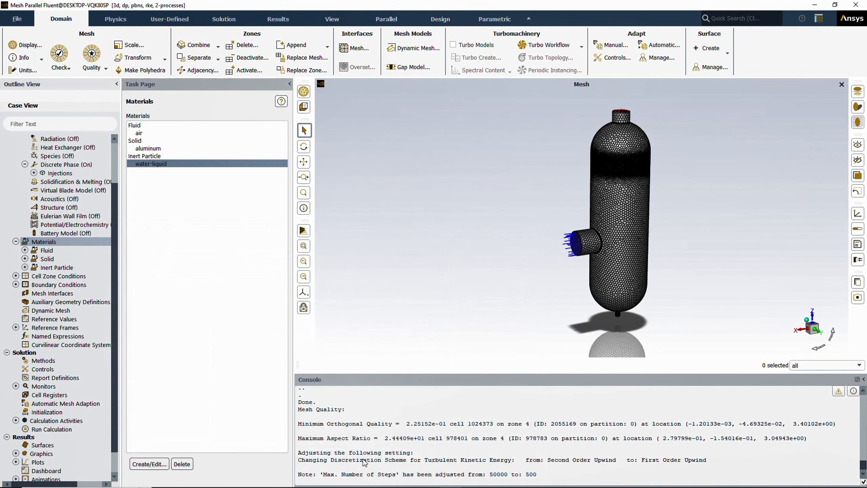
{"action": "left_click", "coordinate": [143, 133]}
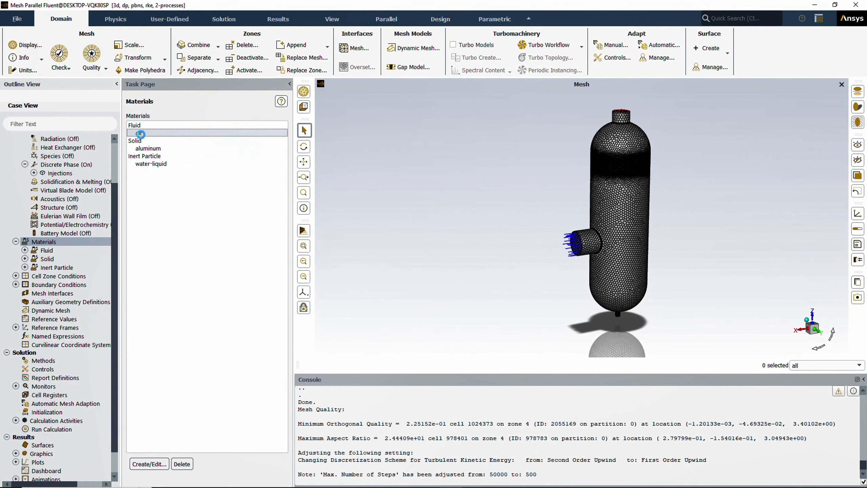
{"action": "left_click", "coordinate": [149, 463]}
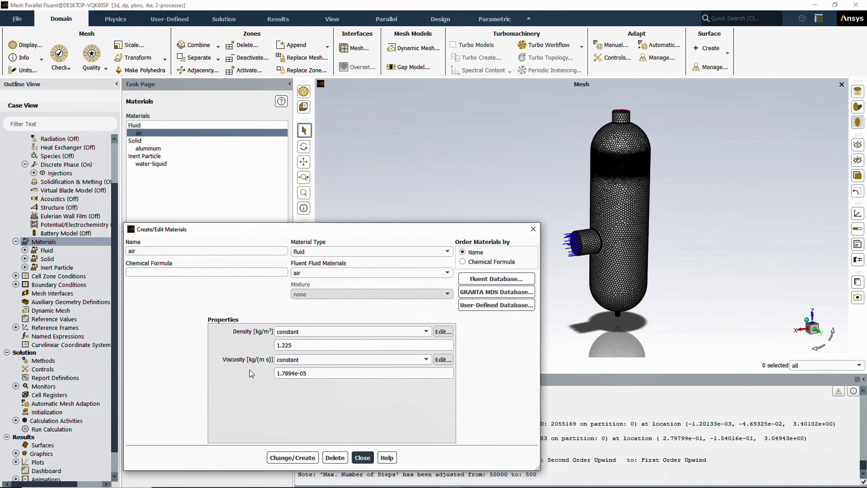
{"action": "left_click", "coordinate": [362, 457]}
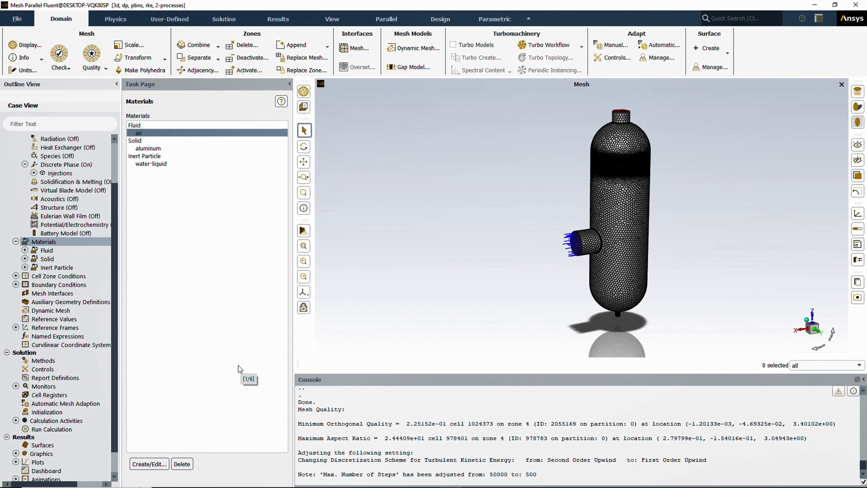
- Check that the mist_eliminator cell zone uses air as its material
{"action": "double_click", "coordinate": [53, 277]}
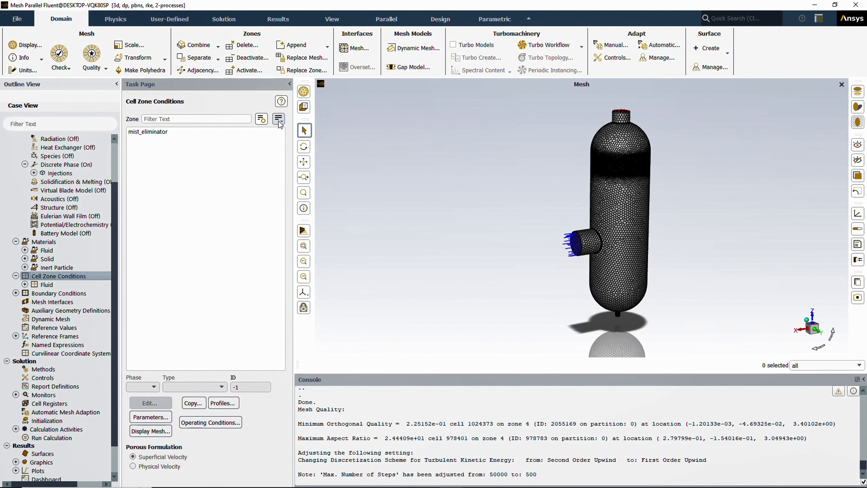
{"action": "left_click", "coordinate": [142, 134]}
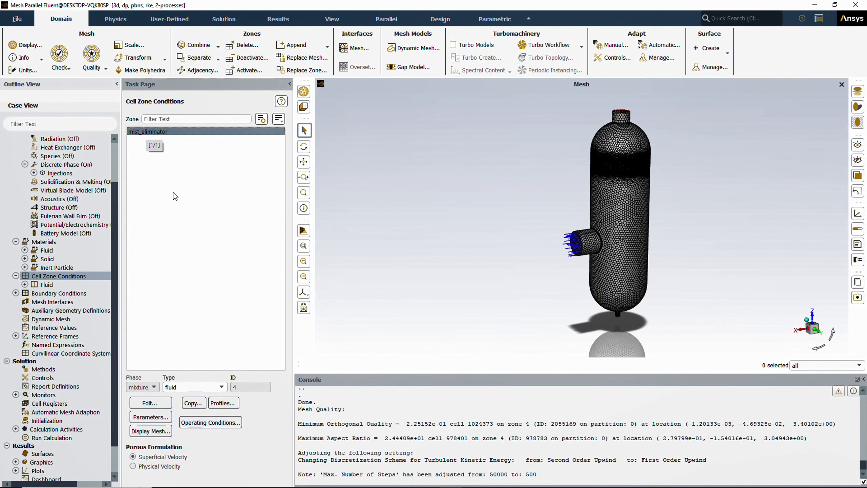
{"action": "left_click", "coordinate": [149, 403]}
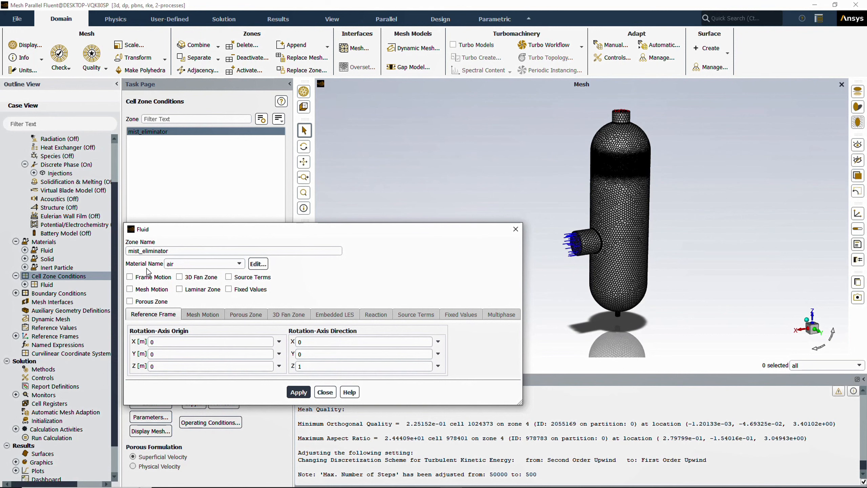
{"action": "left_click", "coordinate": [206, 264]}
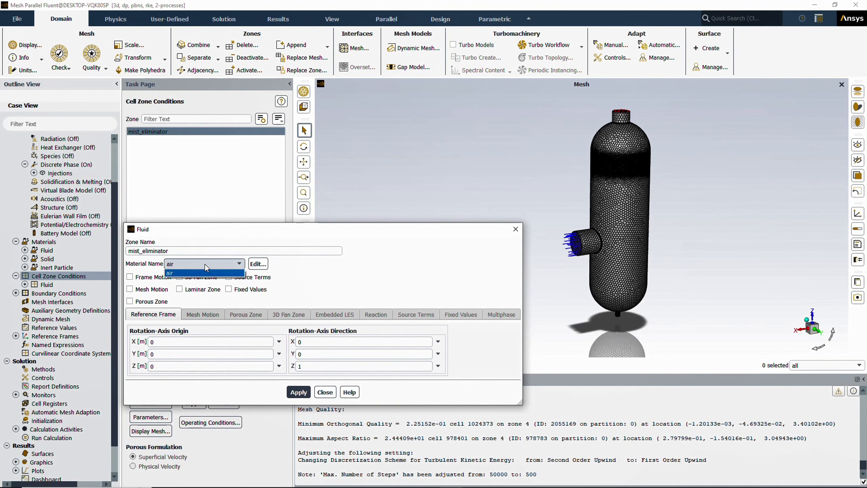
{"action": "left_click", "coordinate": [200, 274]}
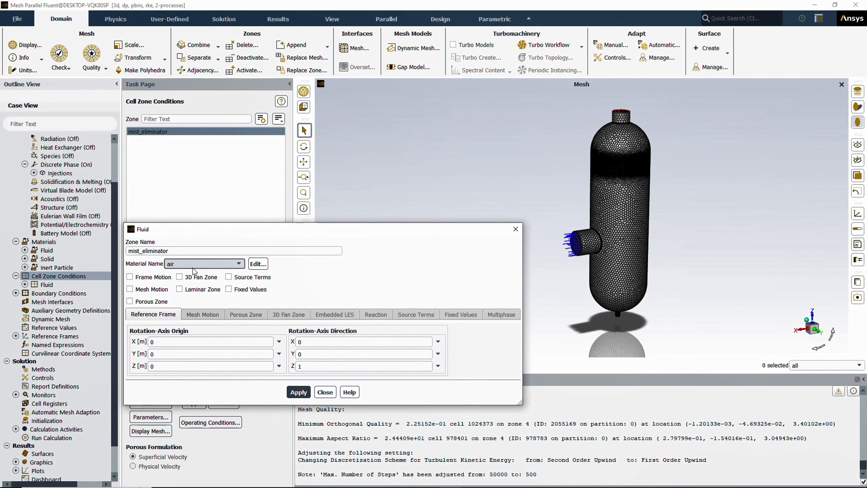
{"action": "left_click", "coordinate": [325, 393]}
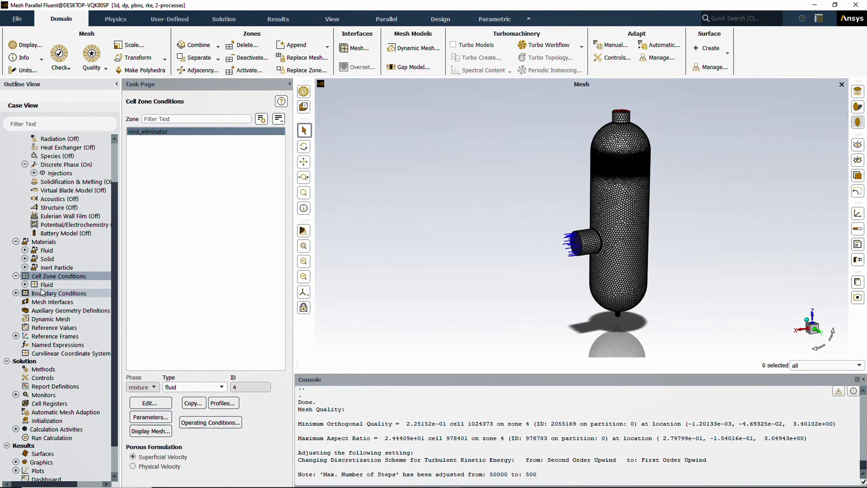
- Collapse the cell zone, materials and models branches of the outline and group the boundary conditions by zone type
{"action": "left_click", "coordinate": [15, 276]}
{"action": "left_click", "coordinate": [15, 241]}
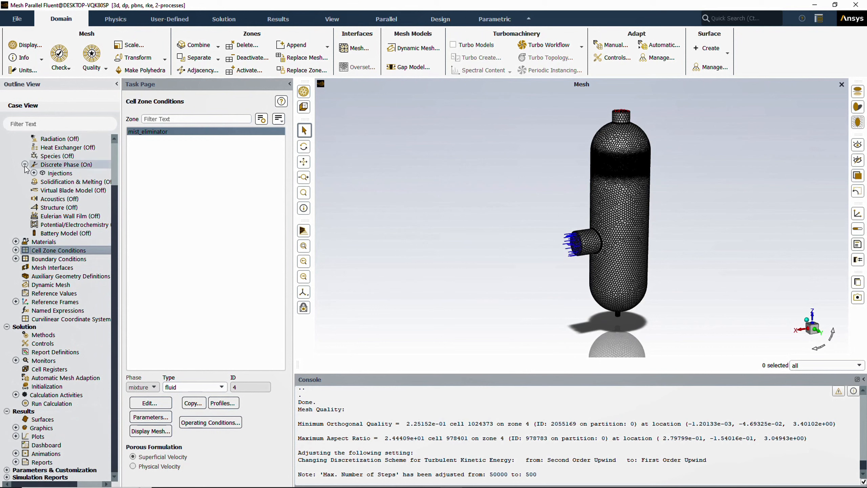
{"action": "scroll", "coordinate": [21, 160], "scroll_direction": "up", "scroll_amount": 2}
{"action": "left_click", "coordinate": [15, 155]}
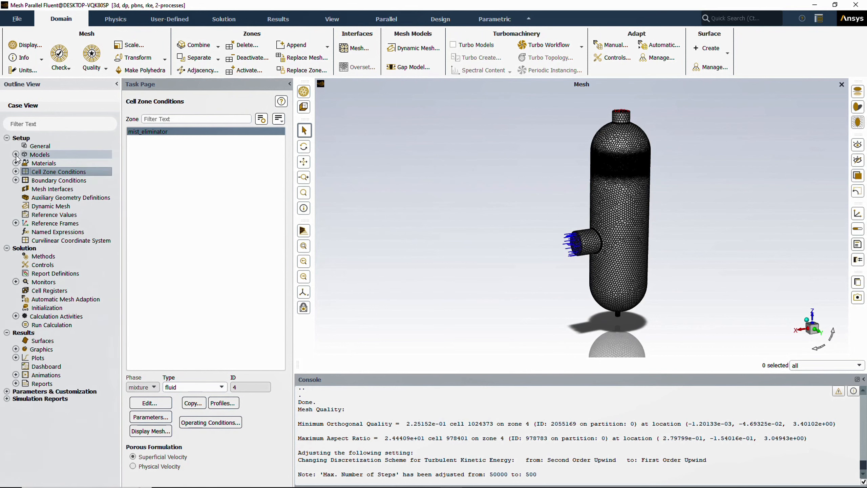
{"action": "double_click", "coordinate": [41, 182]}
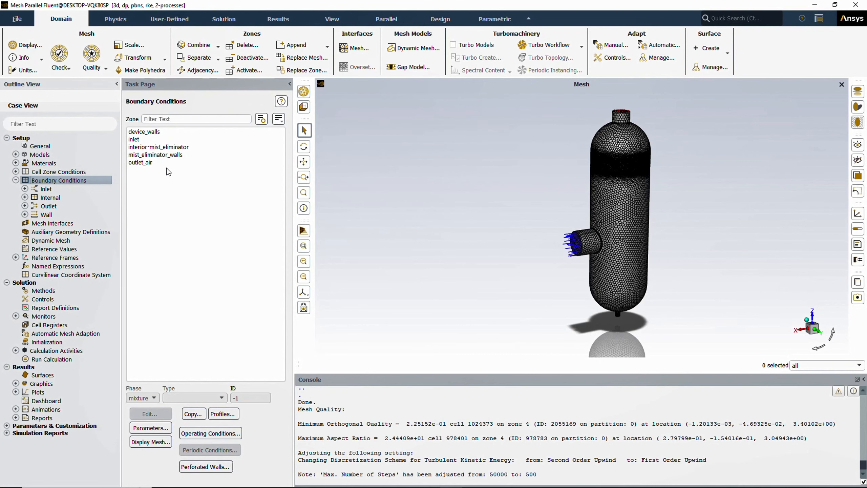
{"action": "left_click", "coordinate": [279, 120]}
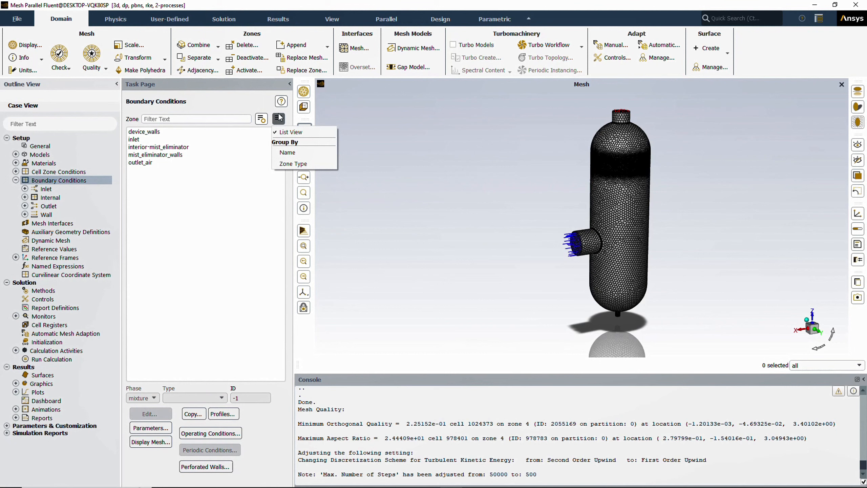
{"action": "left_click", "coordinate": [291, 164]}
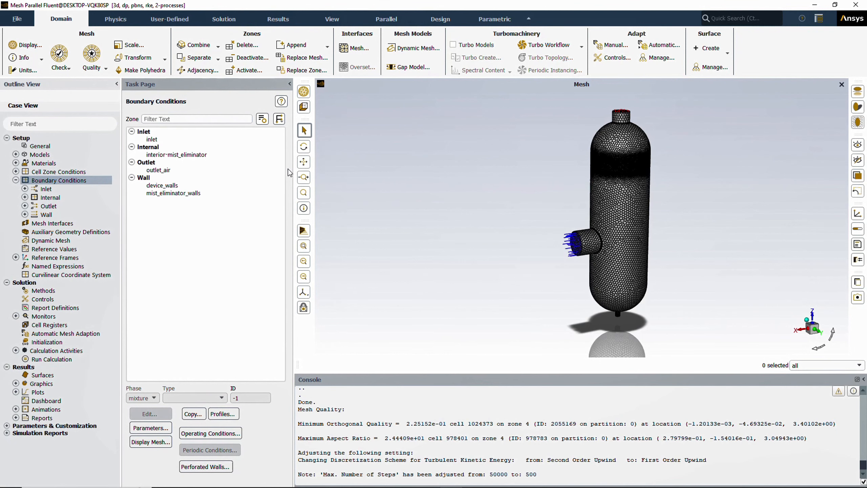
- Check the boundary types of the inlet, interior-mist_eliminator, outlet_air, device_walls and mist_eliminator_walls zones
{"action": "left_click", "coordinate": [153, 139]}
{"action": "left_click", "coordinate": [163, 155]}
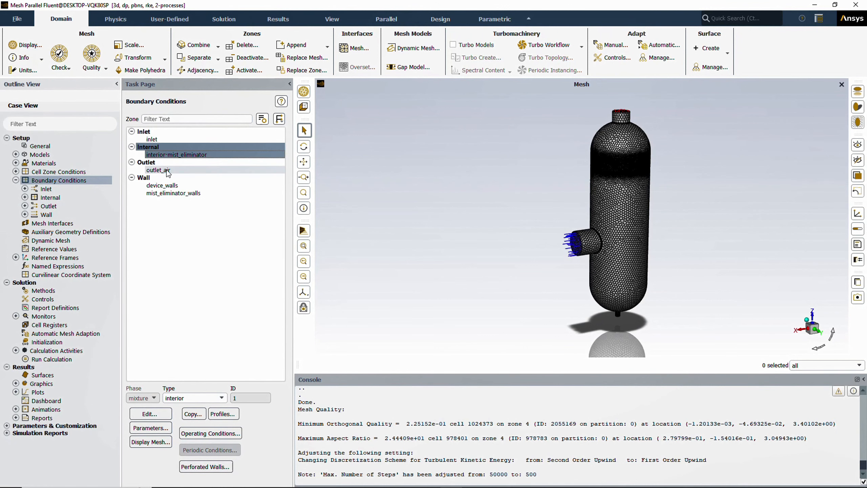
{"action": "left_click", "coordinate": [167, 170]}
{"action": "left_click", "coordinate": [161, 186]}
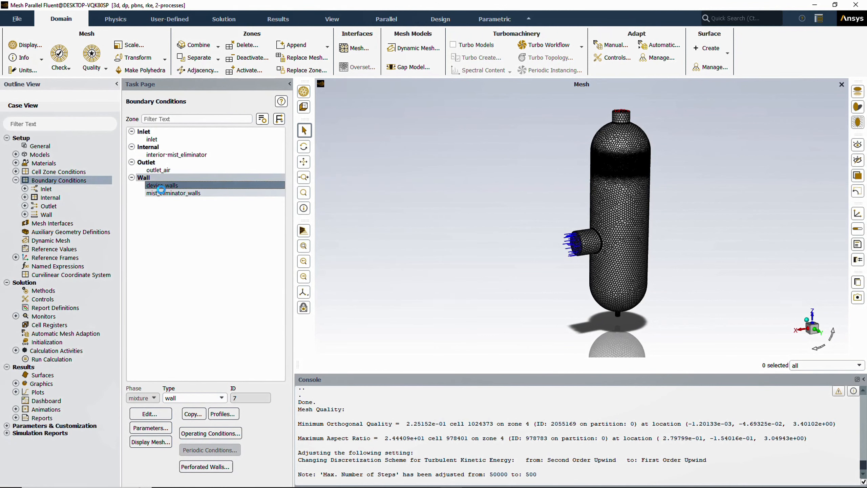
{"action": "left_click", "coordinate": [160, 194]}
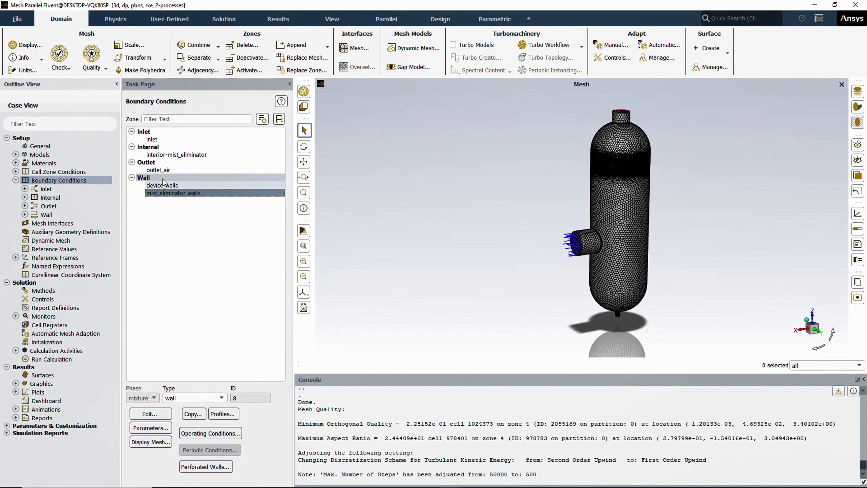
- Set the inlet's velocity magnitude to 6.4 m/s and check its discrete phase boundary type
{"action": "left_click", "coordinate": [154, 140]}
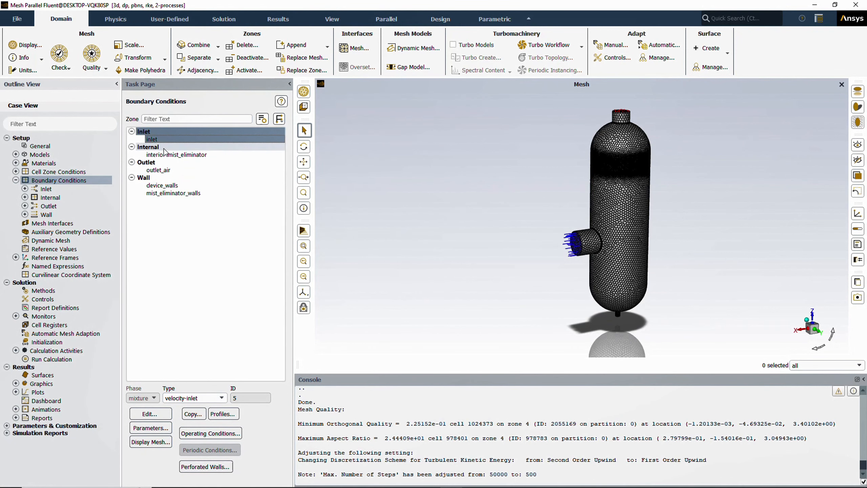
{"action": "left_click", "coordinate": [149, 413]}
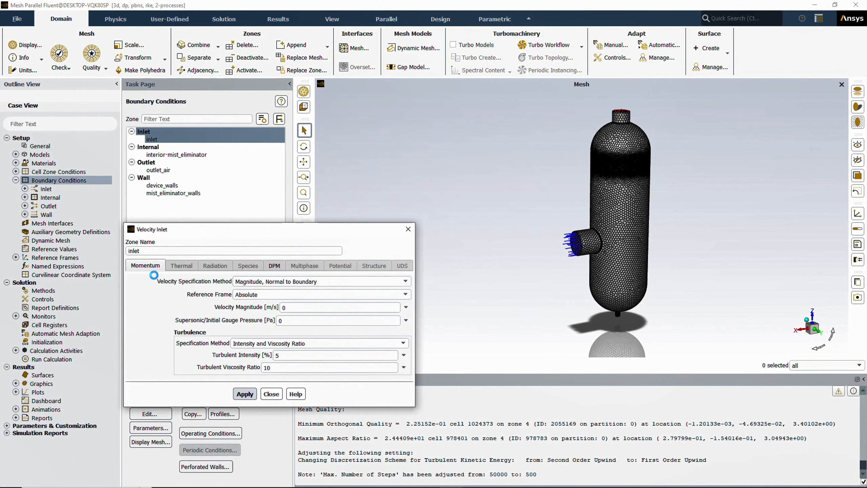
{"action": "double_click", "coordinate": [293, 307]}
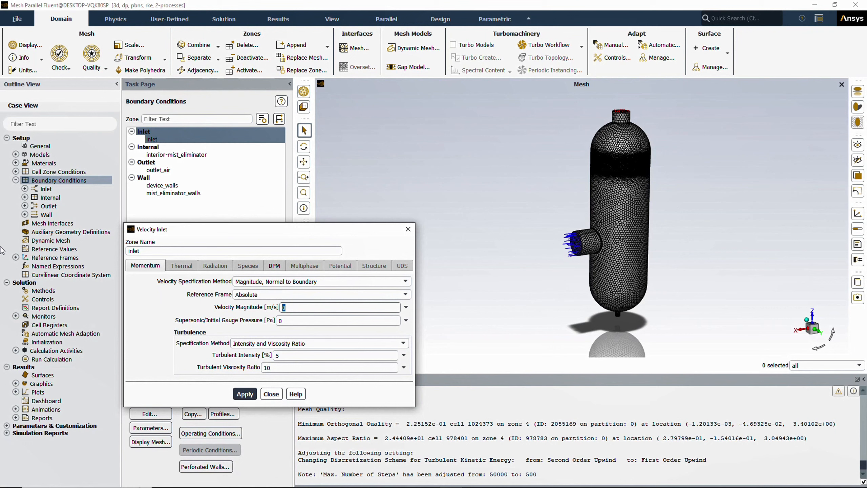
{"action": "type", "text": "6.4"}
{"action": "left_click", "coordinate": [241, 393]}
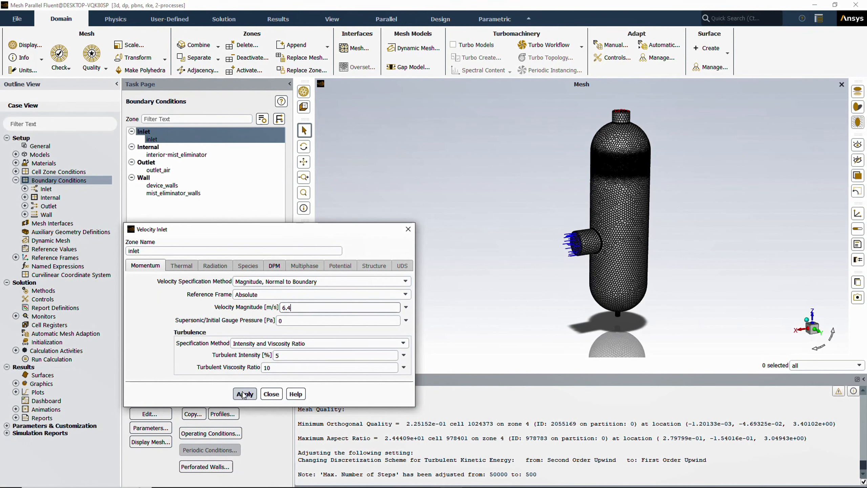
{"action": "left_click", "coordinate": [274, 265]}
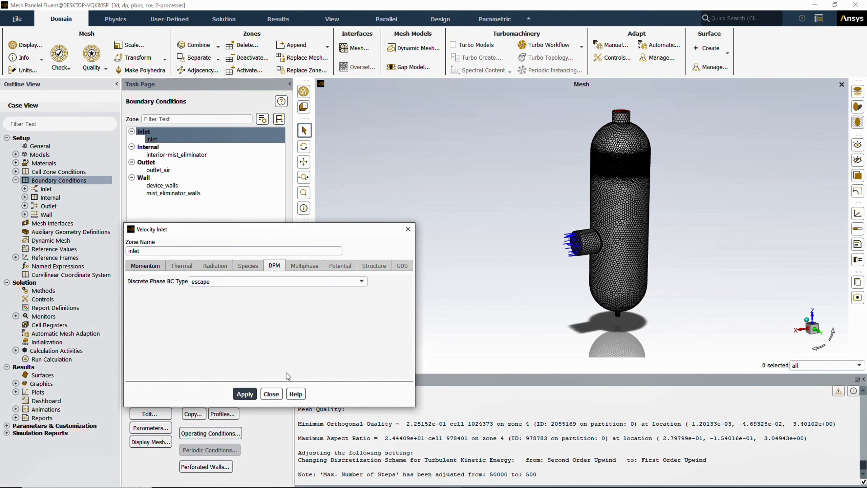
{"action": "left_click", "coordinate": [271, 394]}
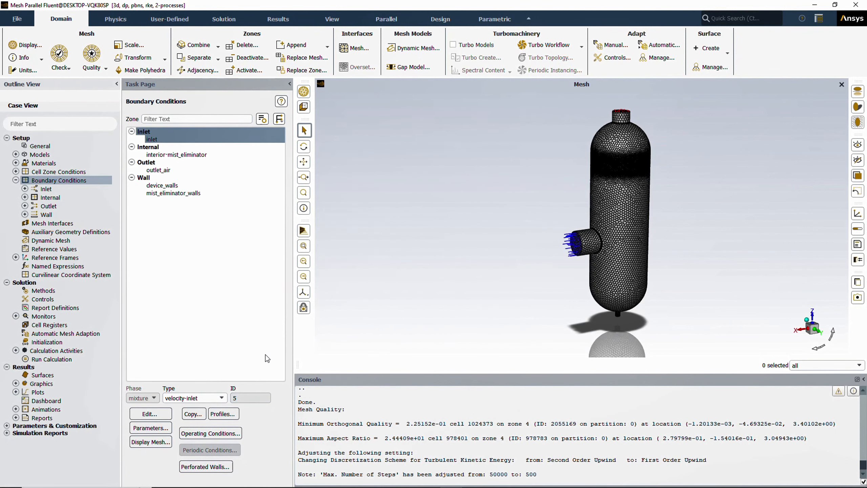
- Check the settings of the interior-mist_eliminator zone
{"action": "left_click", "coordinate": [170, 157]}
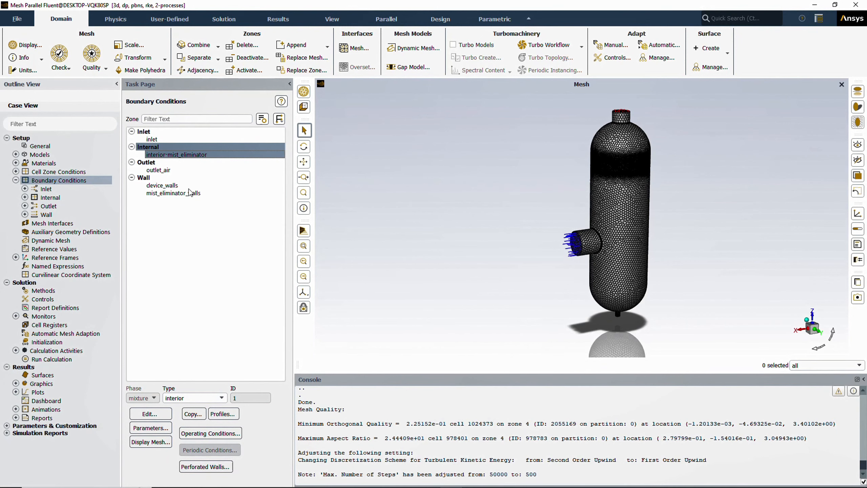
{"action": "left_click", "coordinate": [166, 155]}
{"action": "double_click", "coordinate": [168, 155]}
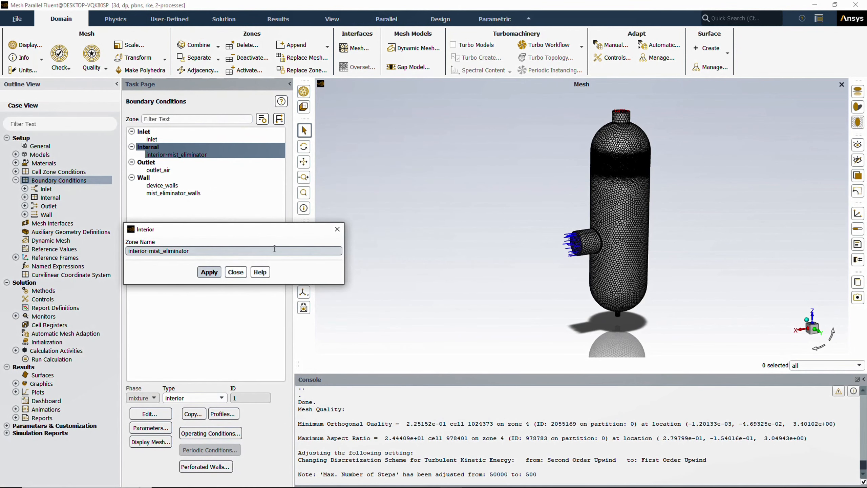
{"action": "left_click", "coordinate": [235, 272]}
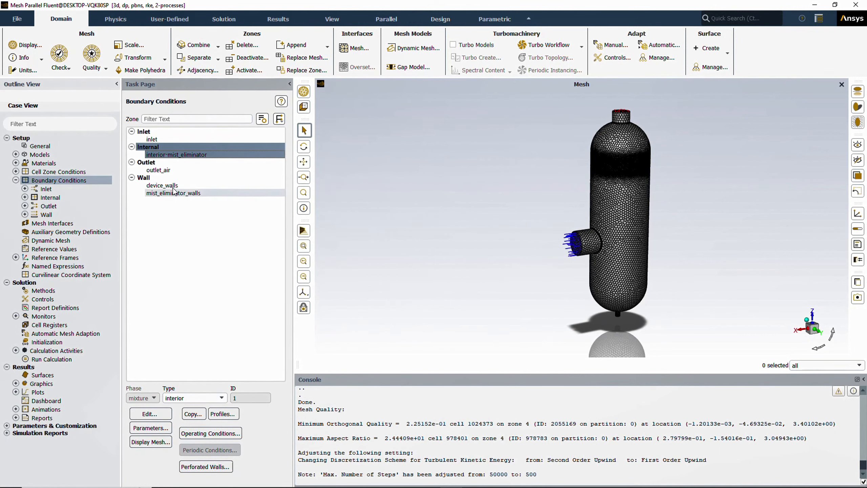
- Check the momentum and discrete phase settings of the outlet_air pressure outlet
{"action": "left_click", "coordinate": [158, 170]}
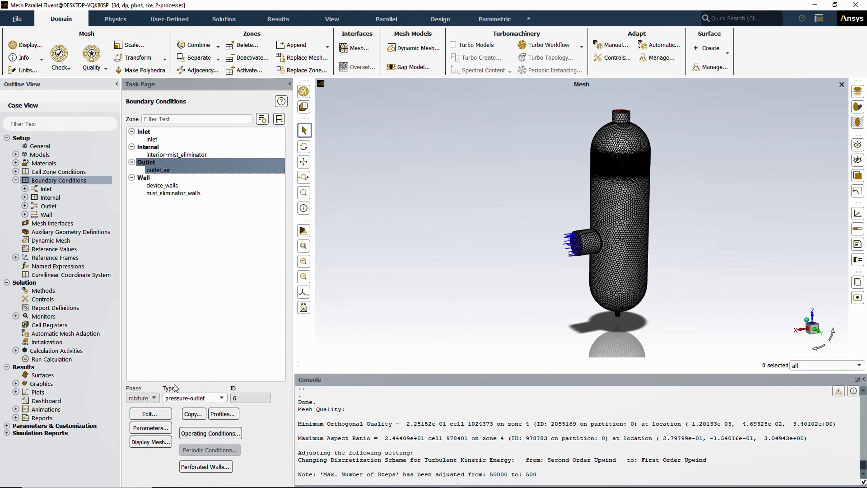
{"action": "left_click", "coordinate": [155, 414]}
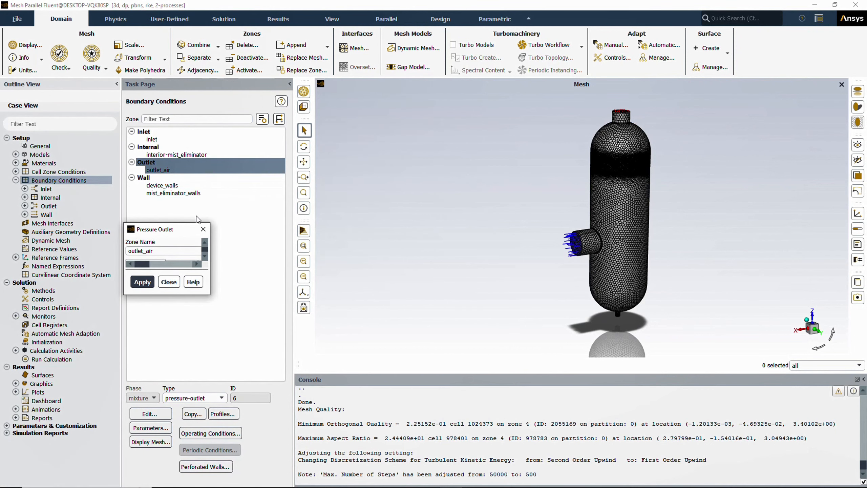
{"action": "left_click", "coordinate": [169, 284]}
{"action": "left_click", "coordinate": [149, 414]}
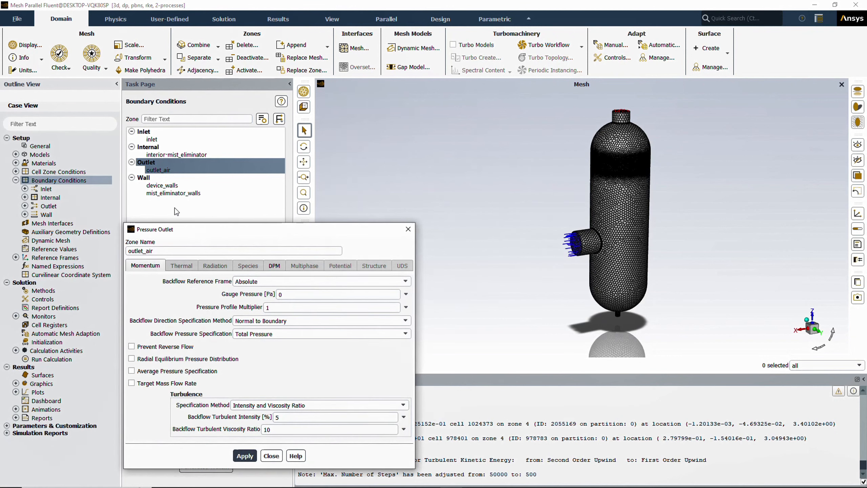
{"action": "left_click_drag", "start_coordinate": [249, 236], "coordinate": [258, 189]}
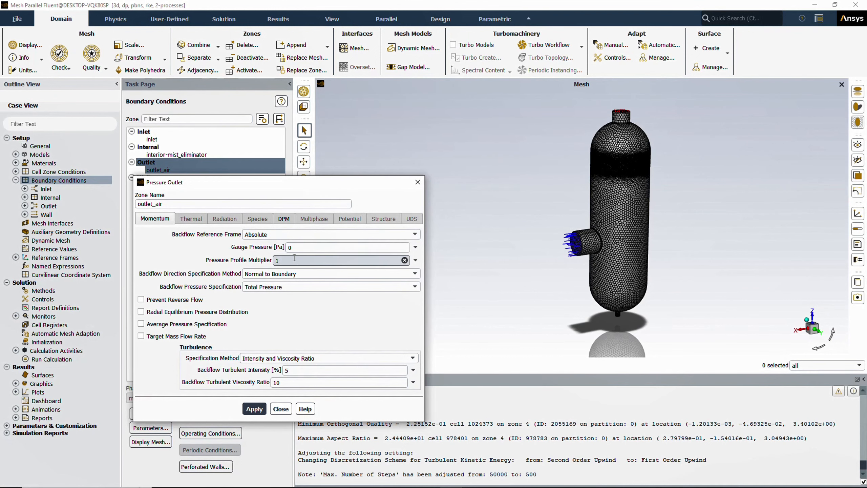
{"action": "left_click", "coordinate": [282, 219]}
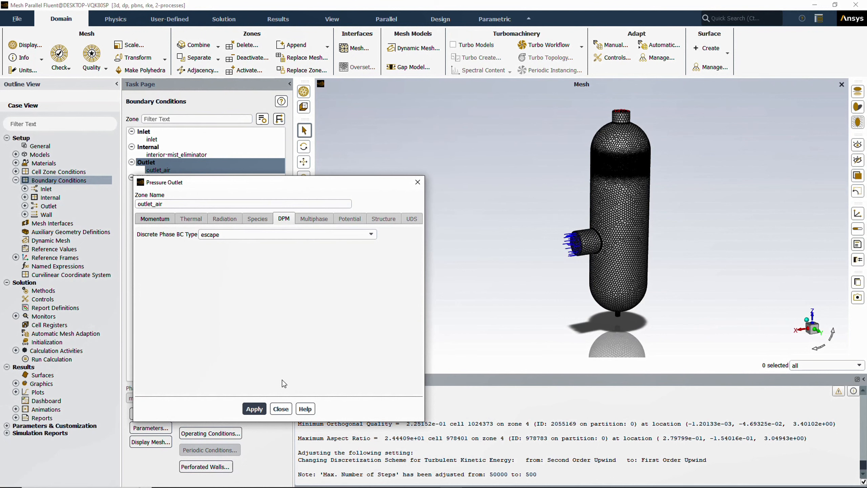
{"action": "left_click", "coordinate": [281, 409]}
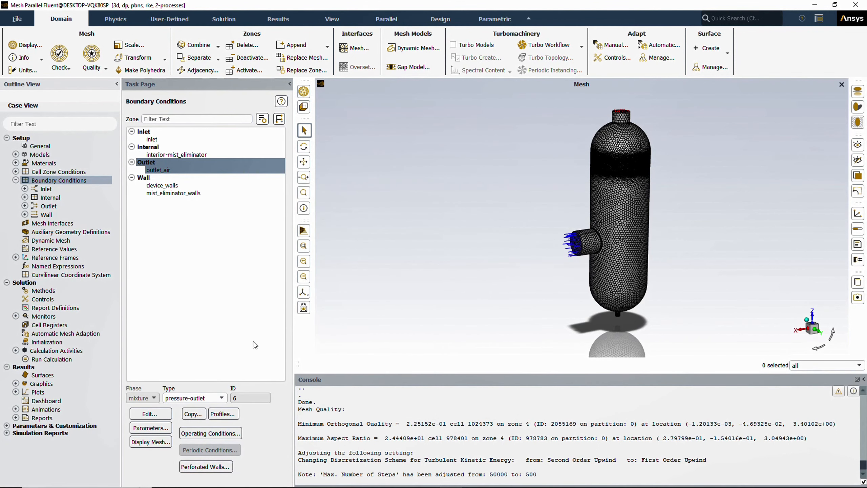
- Check the momentum and discrete phase settings of the device_walls boundary
{"action": "left_click", "coordinate": [165, 187]}
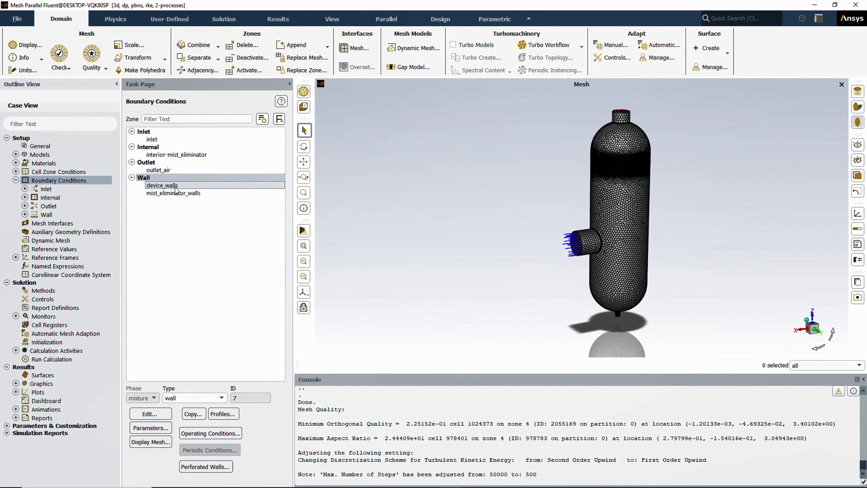
{"action": "left_click", "coordinate": [170, 189]}
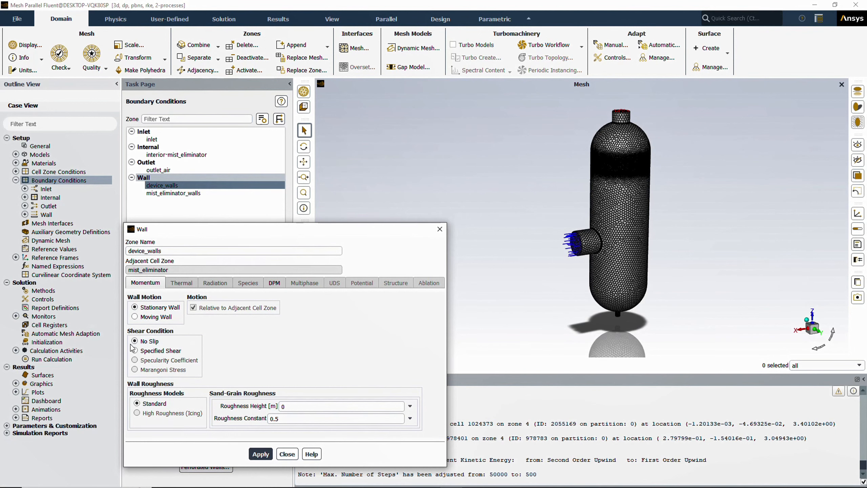
{"action": "left_click", "coordinate": [273, 283]}
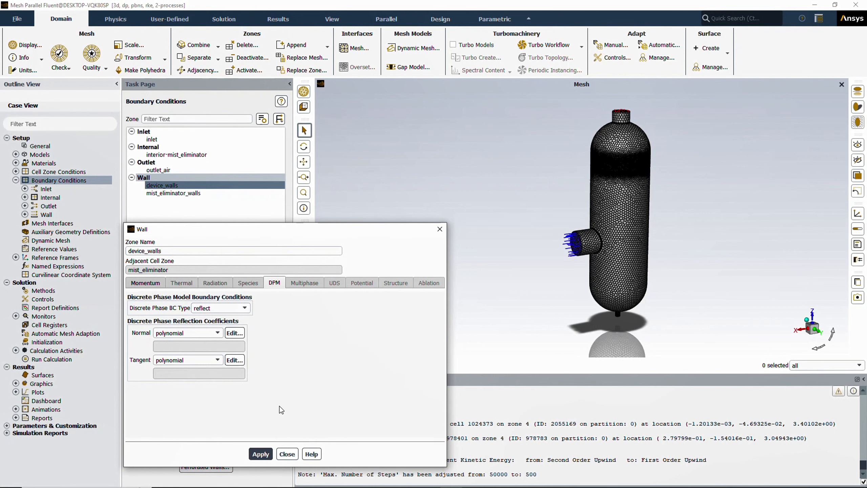
{"action": "left_click", "coordinate": [289, 456]}
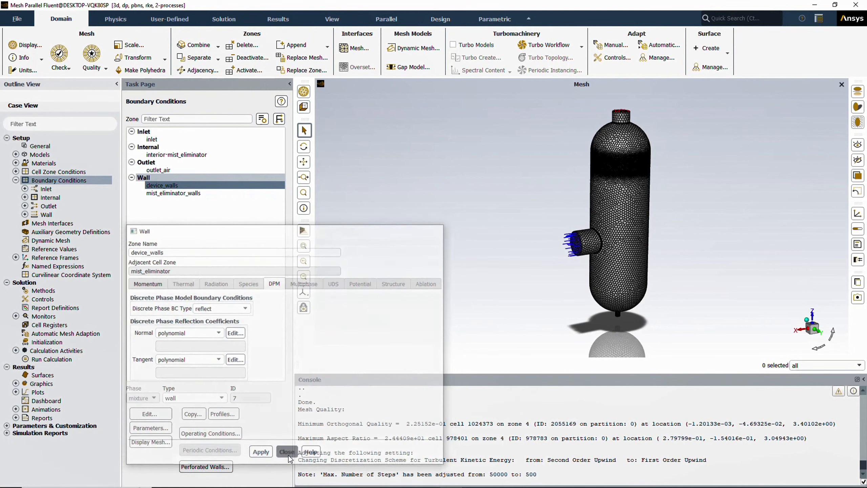
- Limit the mesh display to the mist_eliminator_walls surface, leaving out device_walls, inlet and outlet_air
{"action": "left_click", "coordinate": [174, 194]}
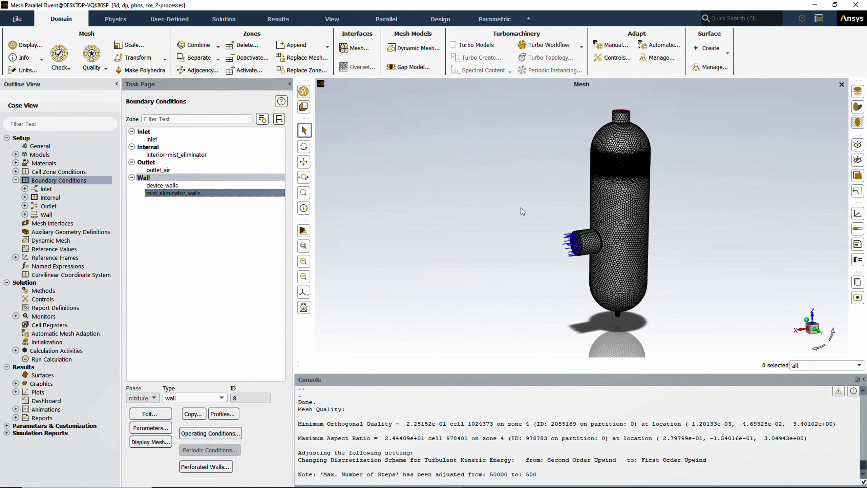
{"action": "left_click", "coordinate": [26, 45]}
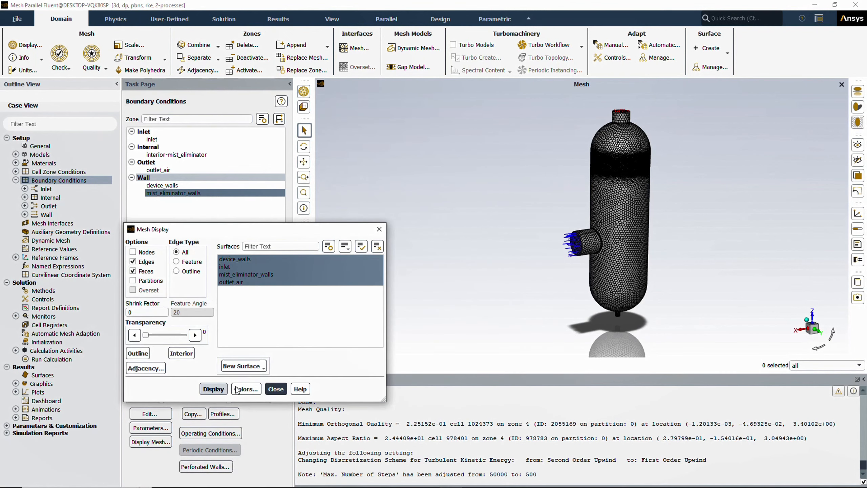
{"action": "left_click", "coordinate": [231, 267]}
{"action": "left_click", "coordinate": [233, 260]}
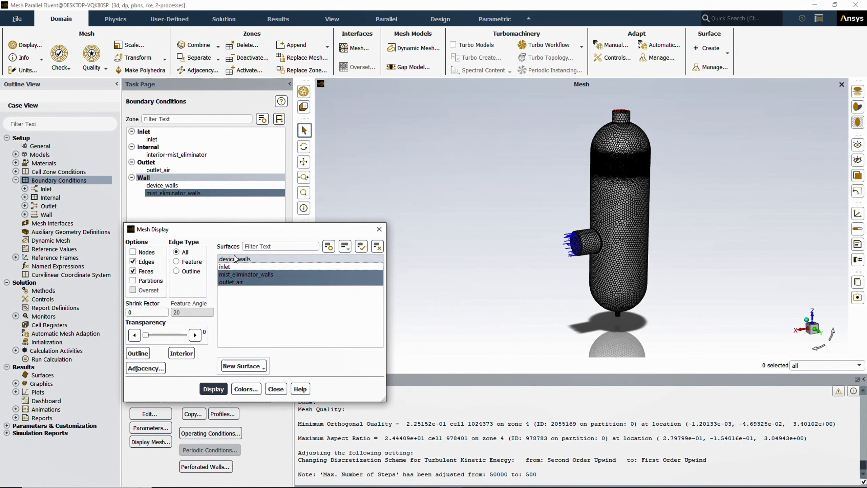
{"action": "left_click", "coordinate": [237, 283]}
{"action": "left_click", "coordinate": [224, 393]}
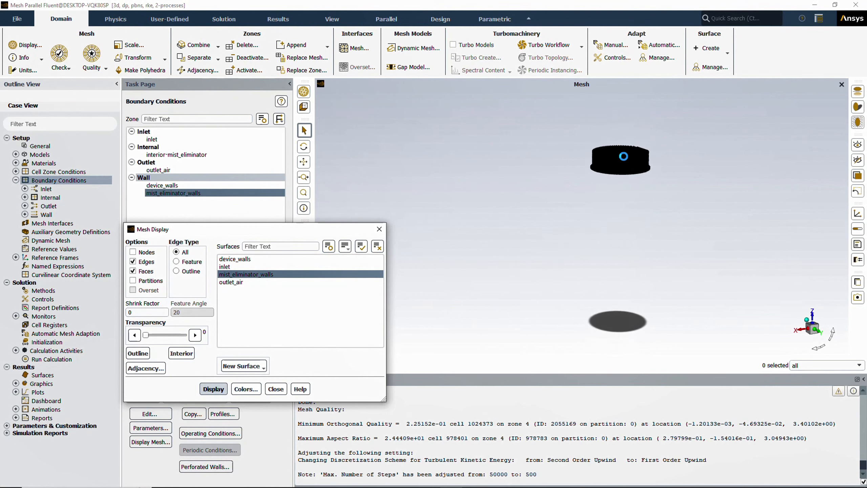
{"action": "scroll", "coordinate": [622, 149], "scroll_direction": "up", "scroll_amount": 6}
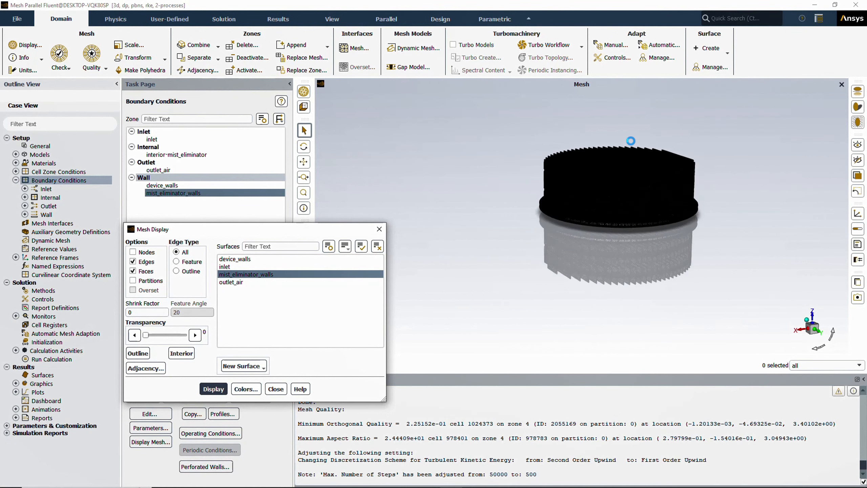
{"action": "left_click_drag", "start_coordinate": [650, 187], "coordinate": [634, 210]}
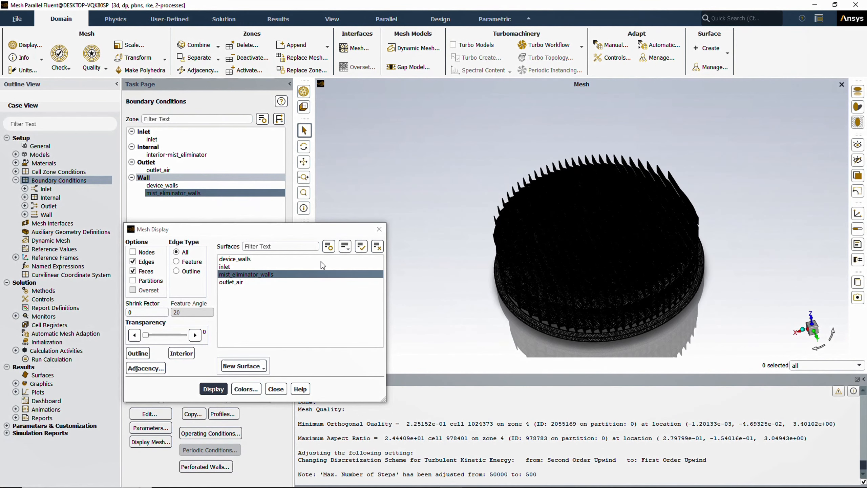
- Hide the mesh edges so that the mist eliminator walls are displayed with faces only, and inspect the vanes
{"action": "left_click", "coordinate": [132, 261]}
{"action": "left_click", "coordinate": [214, 389]}
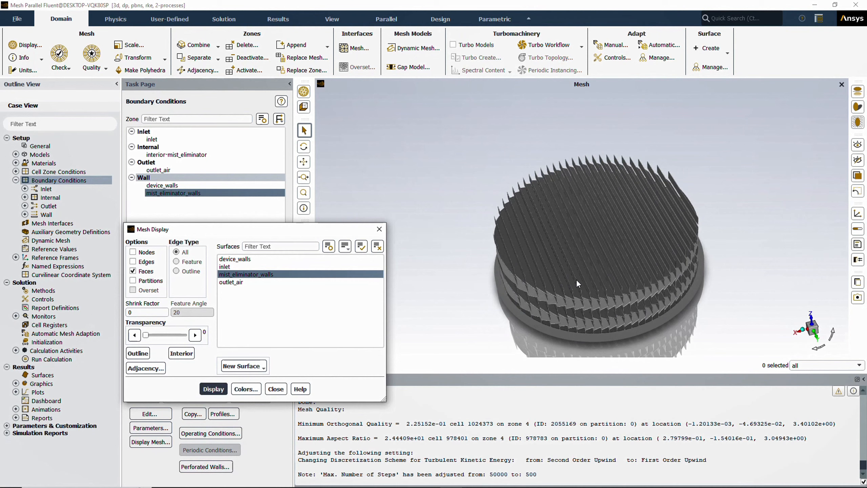
{"action": "left_click_drag", "start_coordinate": [592, 258], "coordinate": [609, 272]}
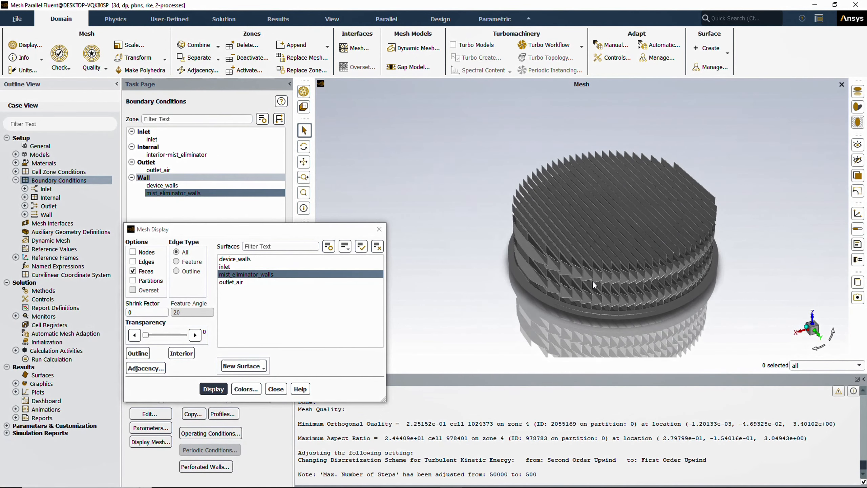
{"action": "left_click", "coordinate": [275, 389]}
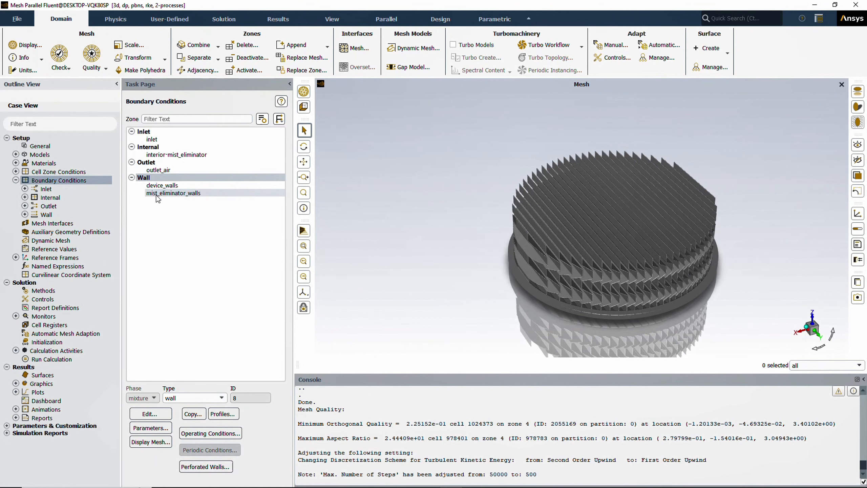
- Set the discrete phase boundary condition type of mist_eliminator_walls to trap and apply it
{"action": "left_click", "coordinate": [158, 195]}
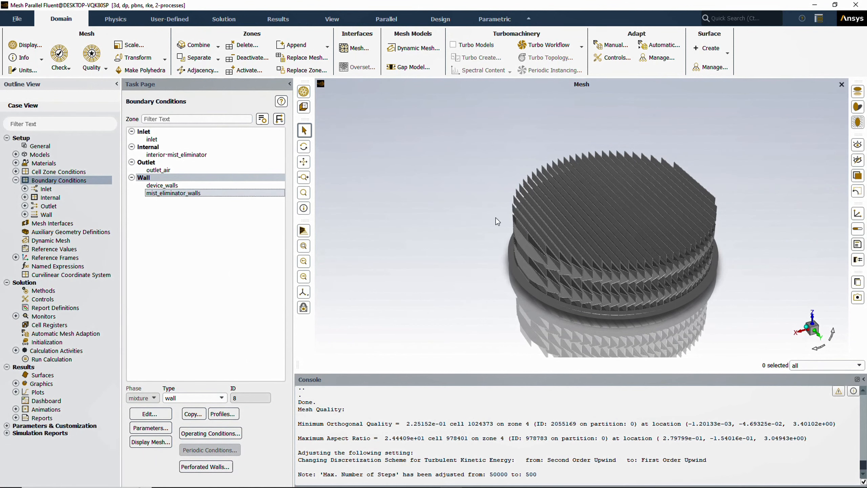
{"action": "left_click", "coordinate": [151, 413]}
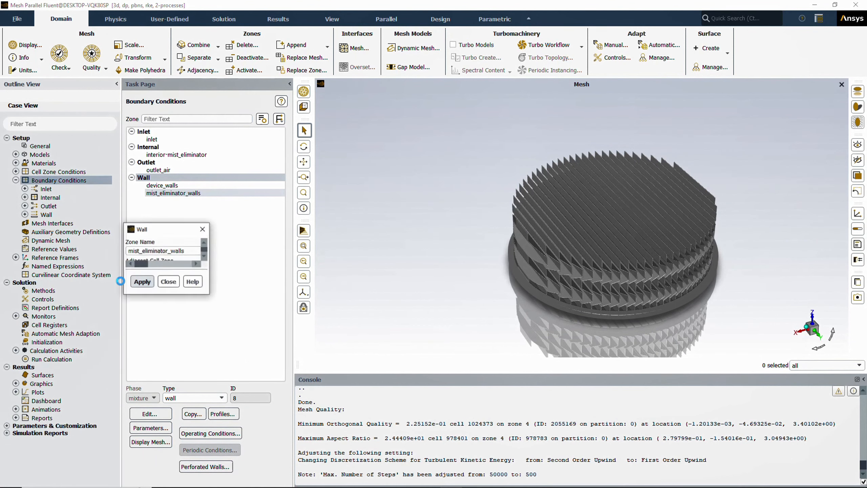
{"action": "left_click_drag", "start_coordinate": [252, 236], "coordinate": [240, 197]}
{"action": "left_click_drag", "start_coordinate": [610, 249], "coordinate": [592, 248]}
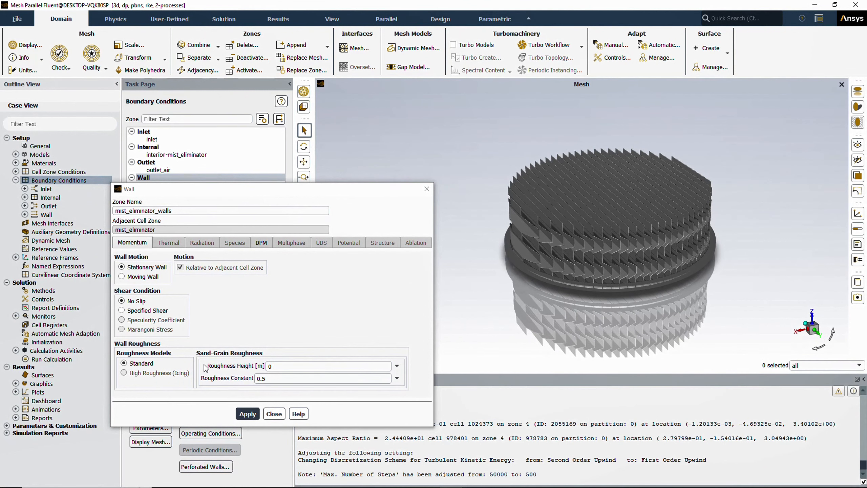
{"action": "left_click_drag", "start_coordinate": [167, 190], "coordinate": [174, 228]}
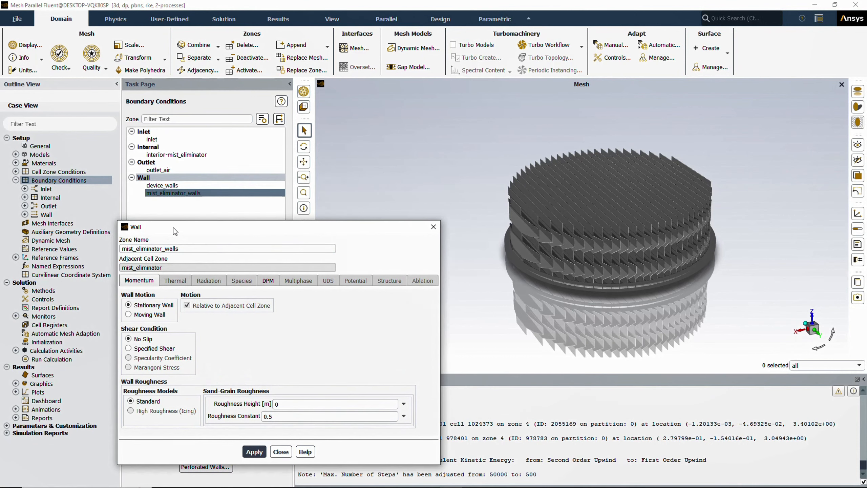
{"action": "left_click", "coordinate": [267, 281]}
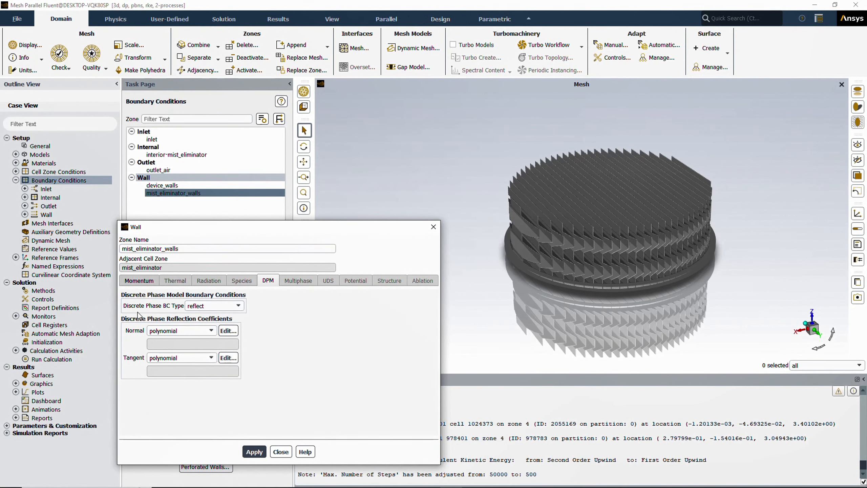
{"action": "left_click", "coordinate": [227, 307]}
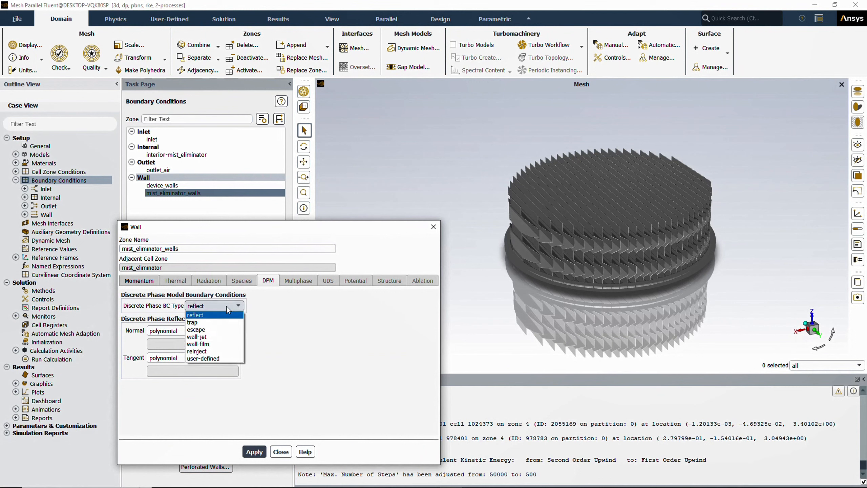
{"action": "left_click", "coordinate": [204, 322]}
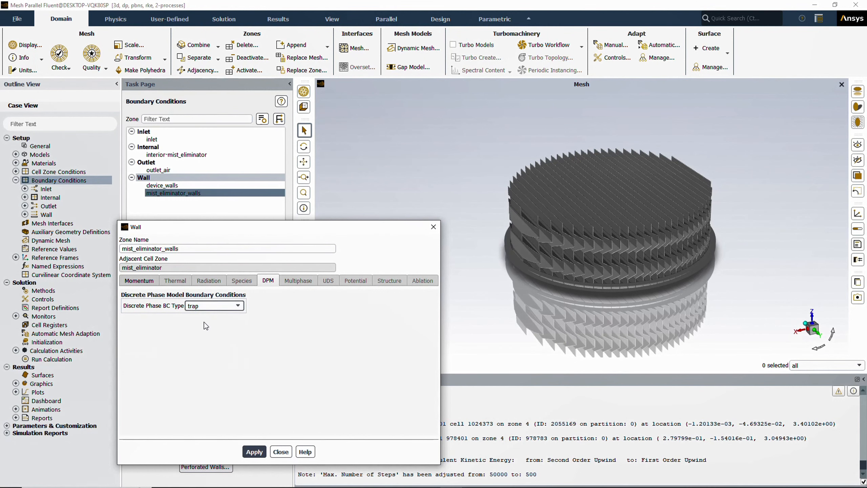
{"action": "left_click", "coordinate": [256, 451]}
{"action": "left_click", "coordinate": [280, 452]}
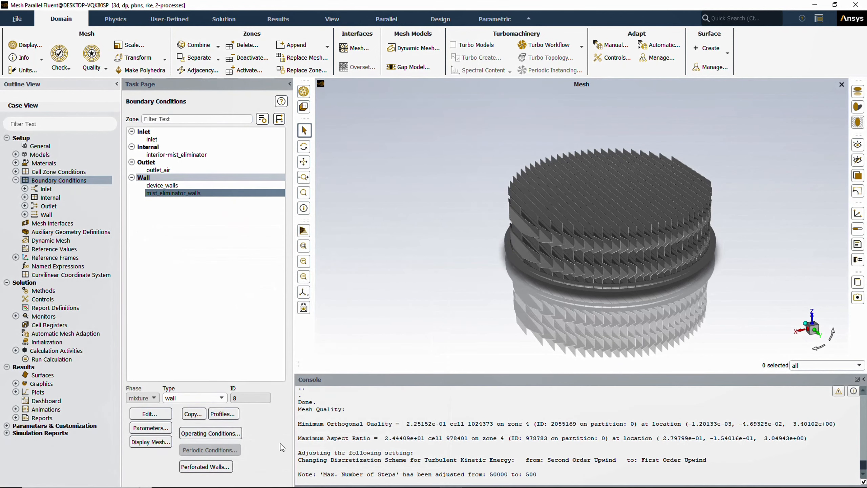
- Set the pressure spatial discretization to Body Force Weighted in the solution methods and open the solution controls
{"action": "left_click", "coordinate": [15, 180]}
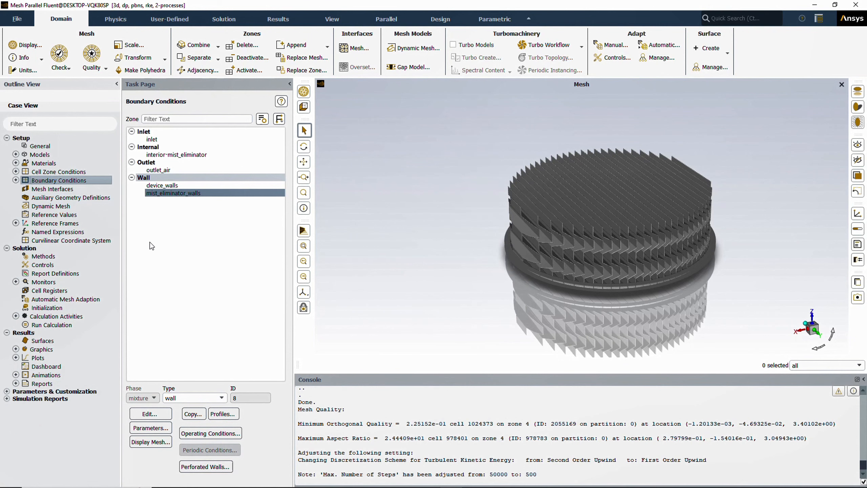
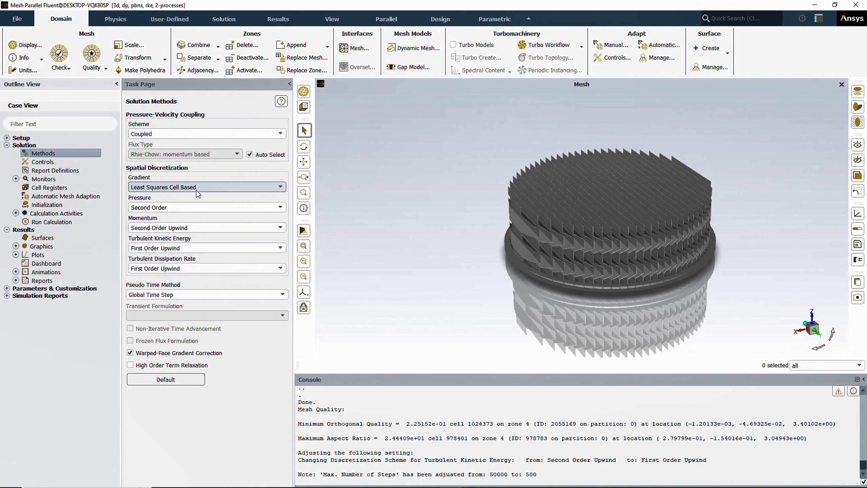
{"action": "left_click", "coordinate": [185, 207]}
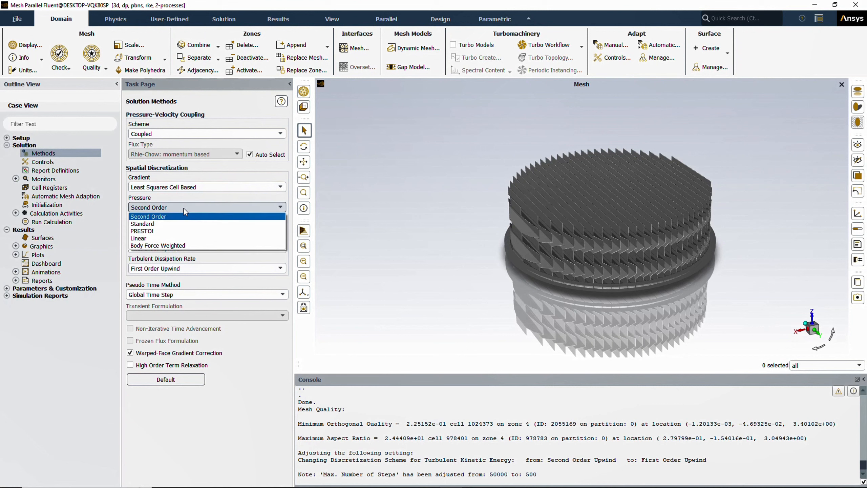
{"action": "left_click", "coordinate": [171, 230]}
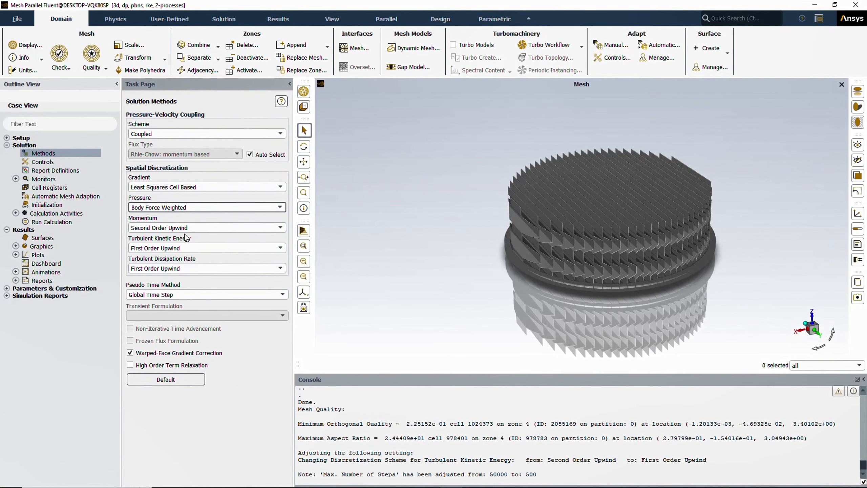
{"action": "left_click", "coordinate": [47, 163]}
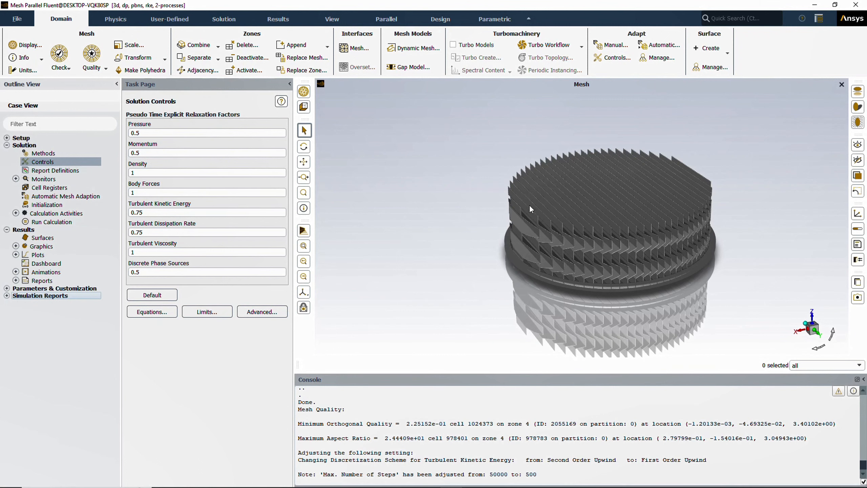
{"action": "scroll", "coordinate": [535, 205], "scroll_direction": "down", "scroll_amount": 3}
{"action": "right_click", "coordinate": [47, 171]}
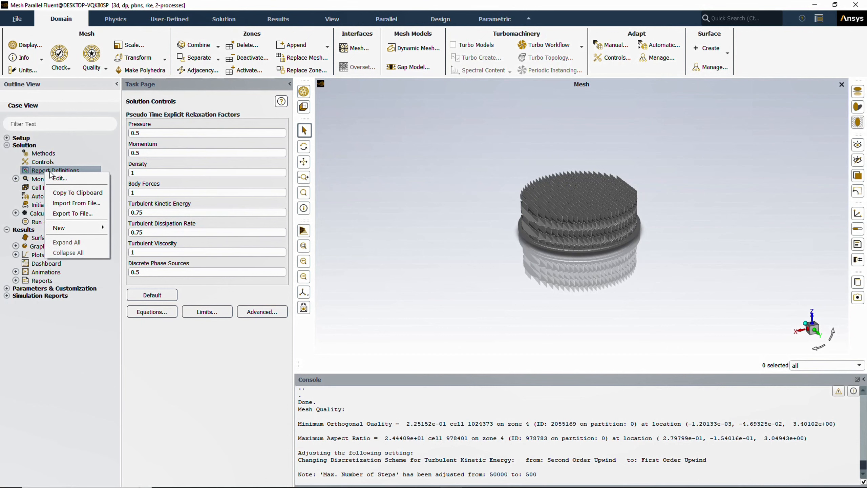
{"action": "mouse_move", "coordinate": [79, 230]}
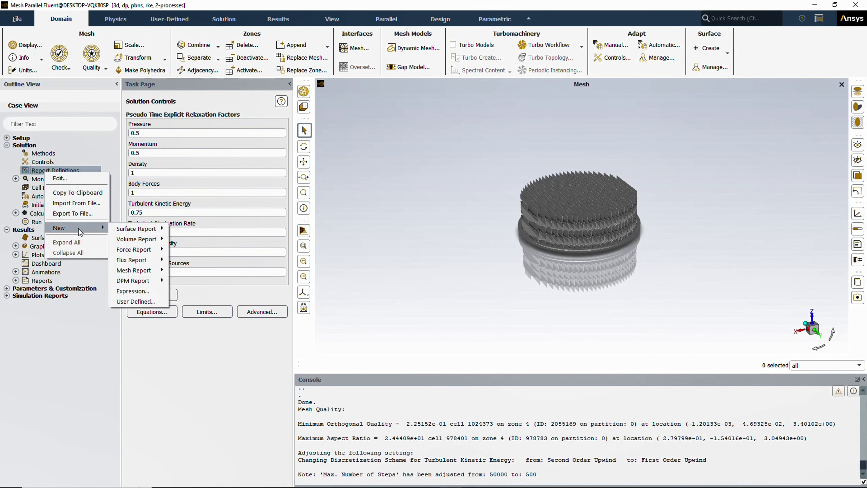
{"action": "mouse_move", "coordinate": [136, 233]}
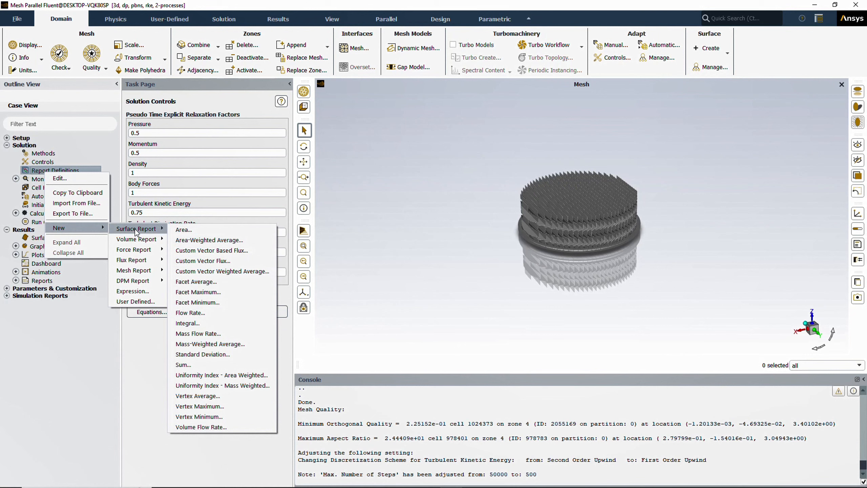
{"action": "left_click", "coordinate": [209, 243]}
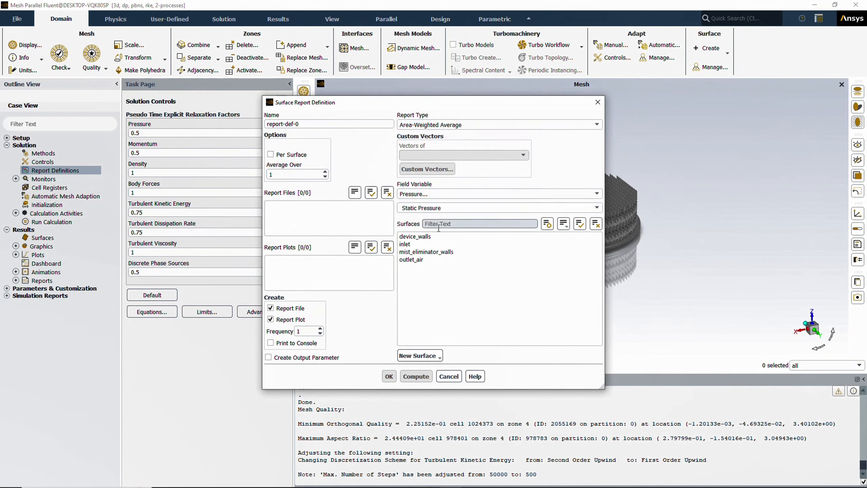
{"action": "left_click", "coordinate": [413, 260]}
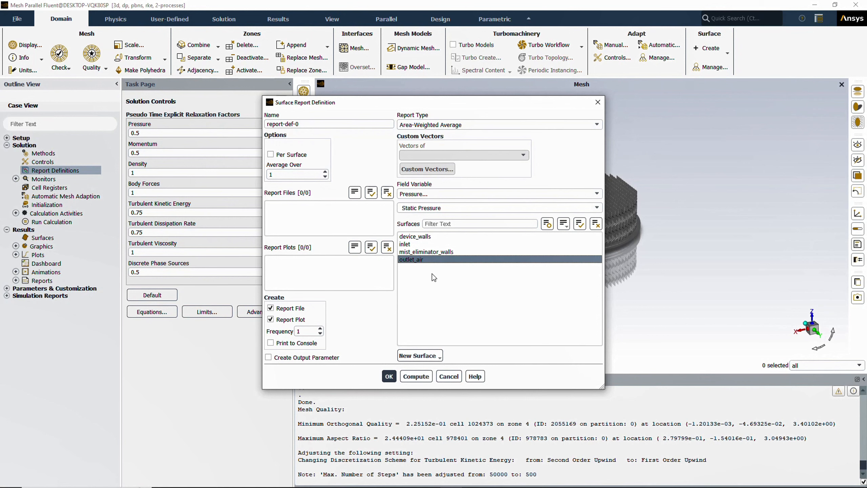
{"action": "left_click", "coordinate": [429, 193]}
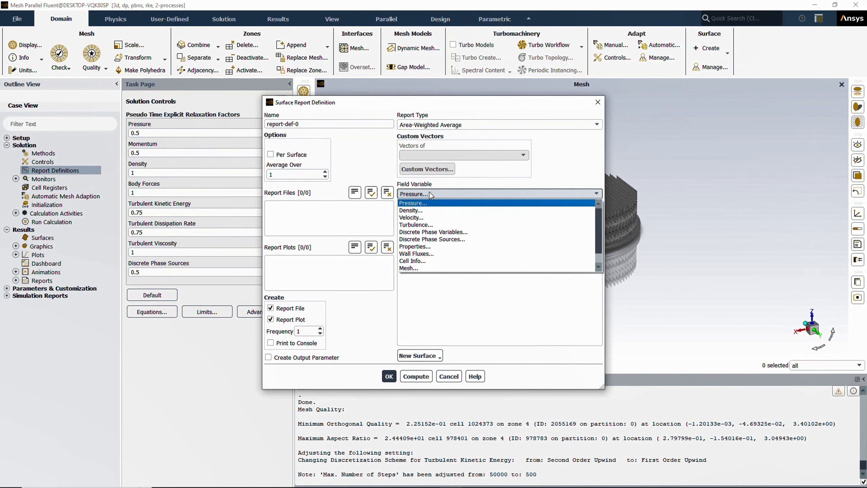
{"action": "left_click", "coordinate": [415, 218]}
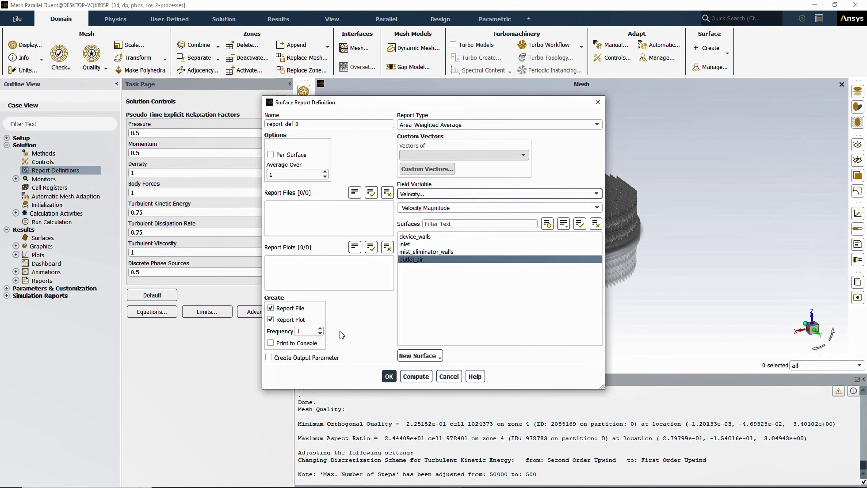
{"action": "left_click", "coordinate": [280, 342]}
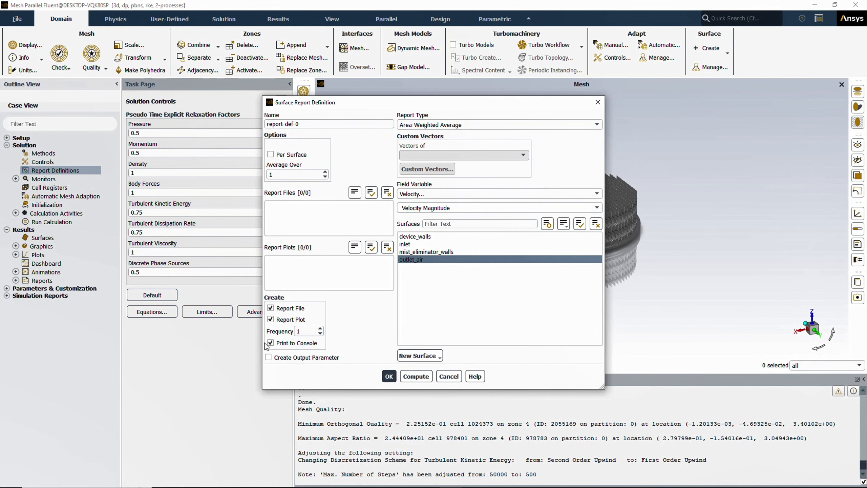
{"action": "left_click", "coordinate": [446, 200]}
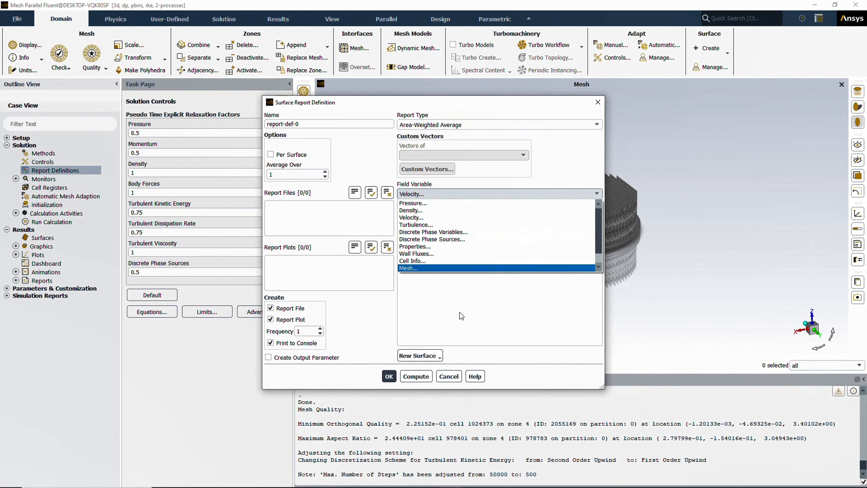
{"action": "left_click", "coordinate": [452, 377]}
{"action": "left_click", "coordinate": [452, 377]}
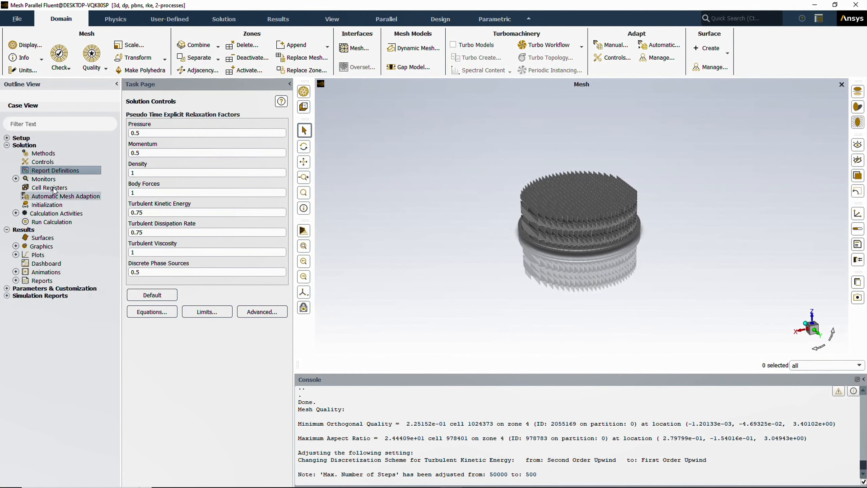
- Review the monitored equations and absolute convergence criteria of the residual monitors and accept them
{"action": "left_click", "coordinate": [16, 178]}
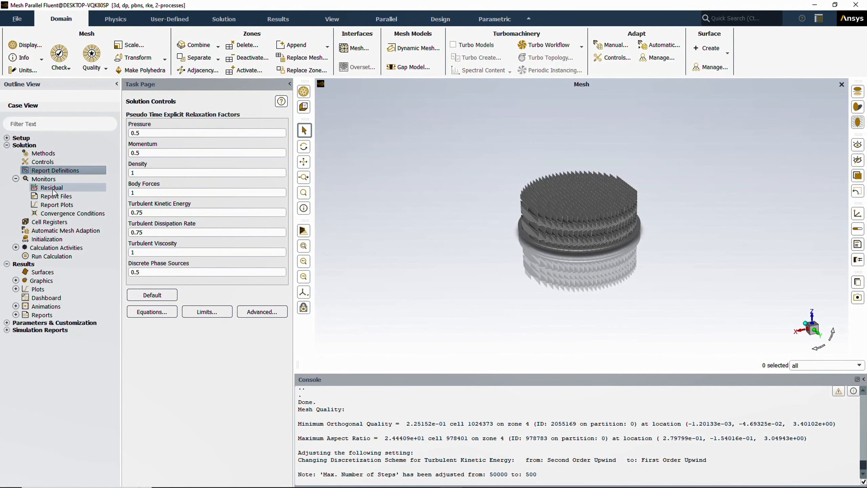
{"action": "double_click", "coordinate": [53, 188]}
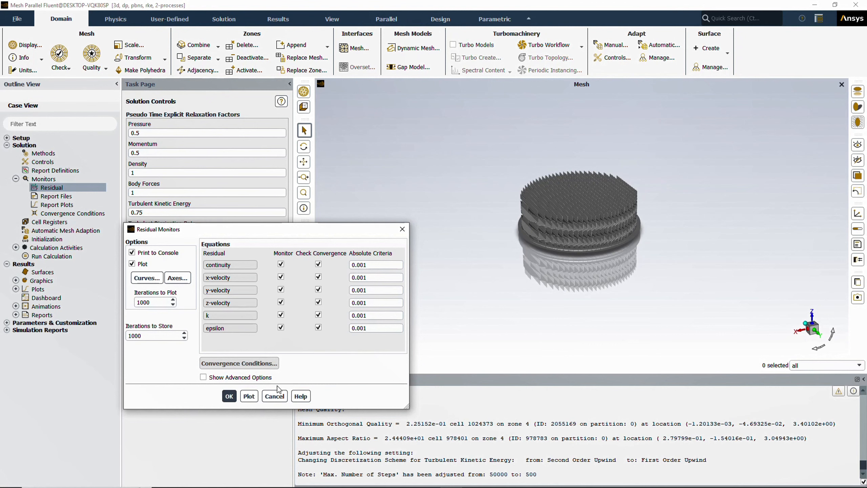
{"action": "left_click", "coordinate": [233, 397]}
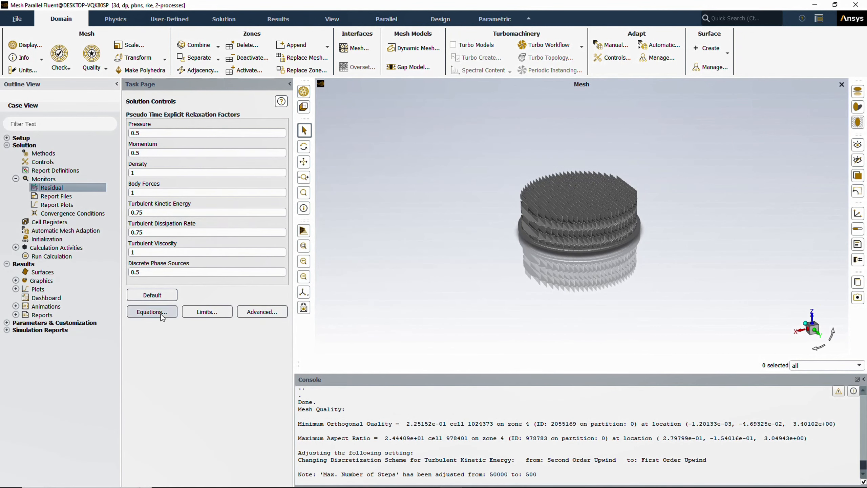
{"action": "left_click", "coordinate": [15, 179]}
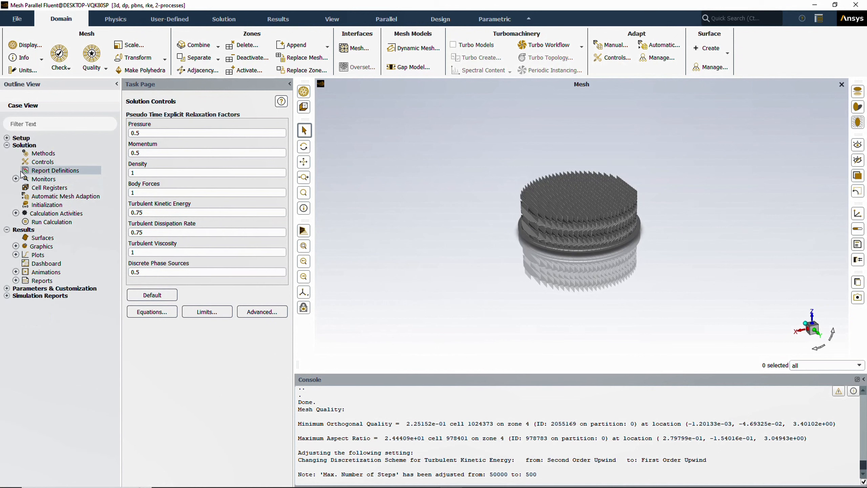
- Initialize the solution using the hybrid initialization method
{"action": "left_click", "coordinate": [49, 206]}
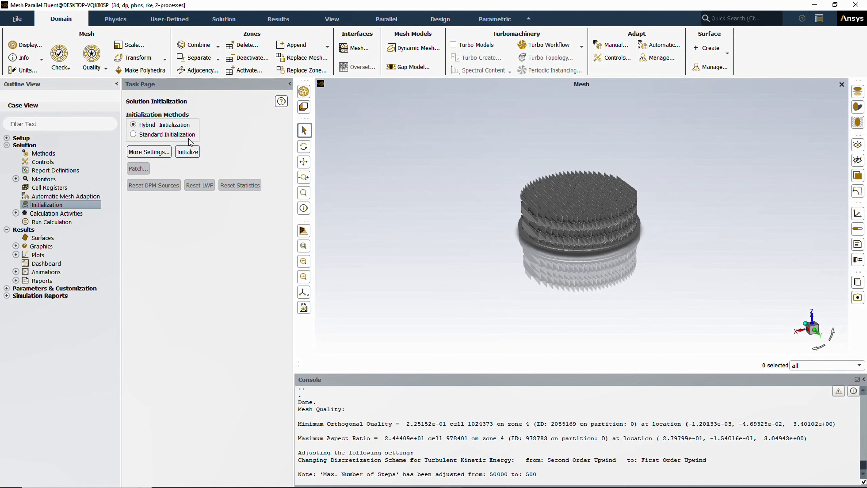
{"action": "left_click", "coordinate": [187, 152]}
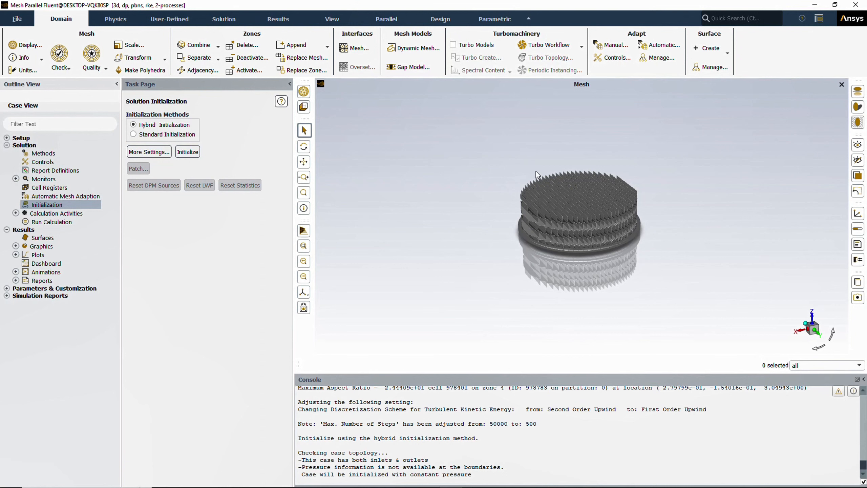
{"action": "scroll", "coordinate": [537, 174], "scroll_direction": "down", "scroll_amount": 2}
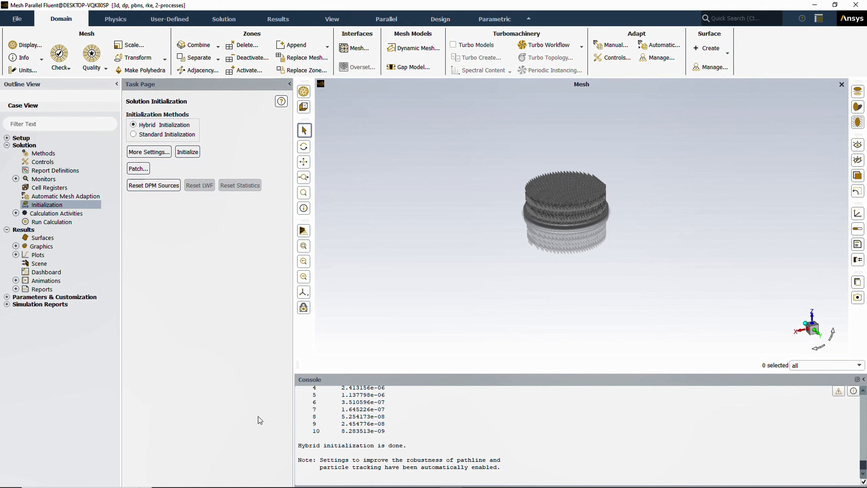
- Set the calculation's pseudo time scale factor to 0.5 and the number of iterations to 15000
{"action": "left_click", "coordinate": [45, 223]}
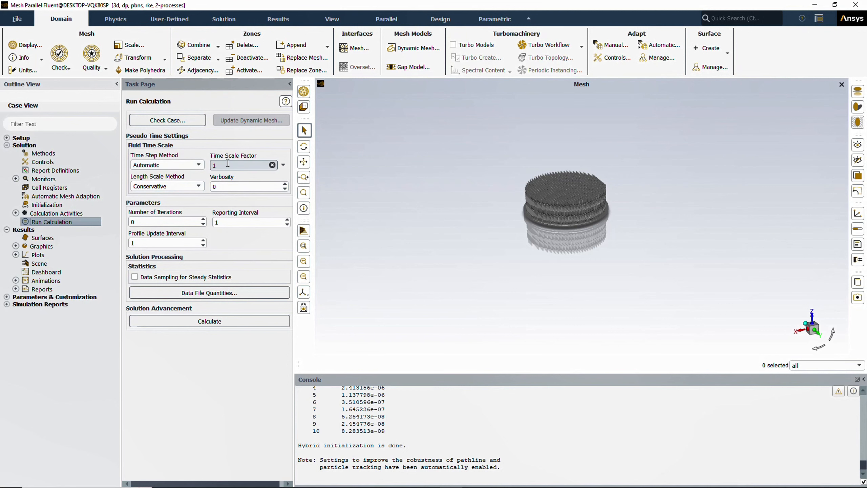
{"action": "left_click_drag", "start_coordinate": [228, 164], "coordinate": [200, 168]}
{"action": "type", "text": "0."}
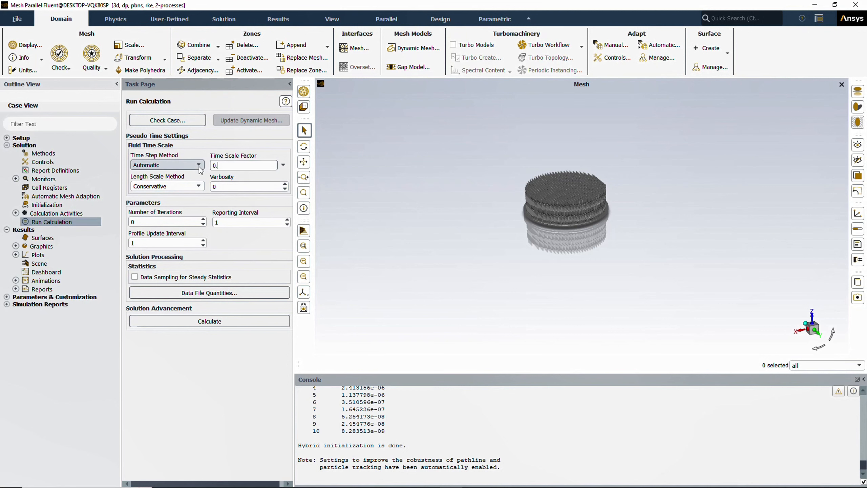
{"action": "type", "text": "5"}
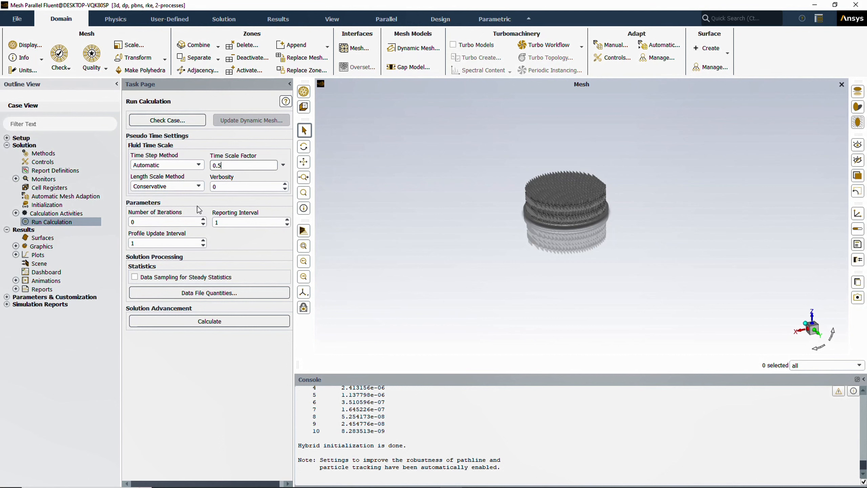
{"action": "left_click_drag", "start_coordinate": [139, 221], "coordinate": [122, 223]}
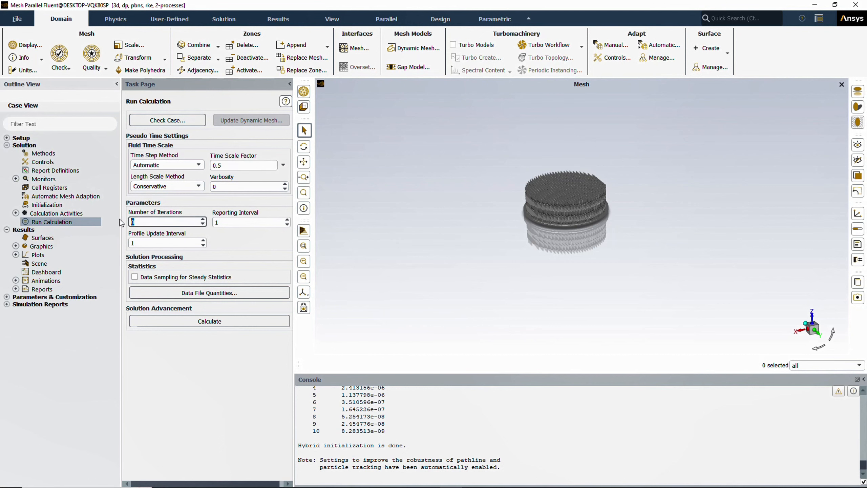
{"action": "type", "text": "15000"}
{"action": "scroll", "coordinate": [575, 168], "scroll_direction": "down", "scroll_amount": 1}
{"action": "scroll", "coordinate": [573, 168], "scroll_direction": "down", "scroll_amount": 1}
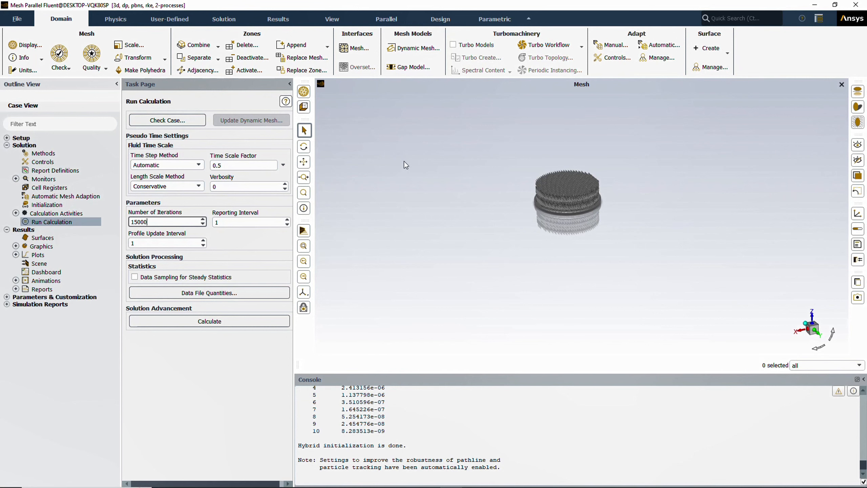
- Set the calculation activities to autosave every 500 iterations
{"action": "left_click", "coordinate": [16, 213]}
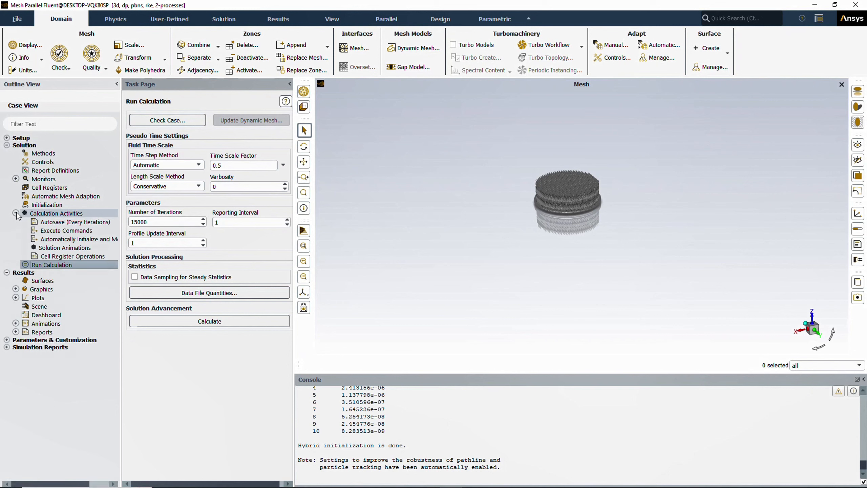
{"action": "double_click", "coordinate": [58, 215]}
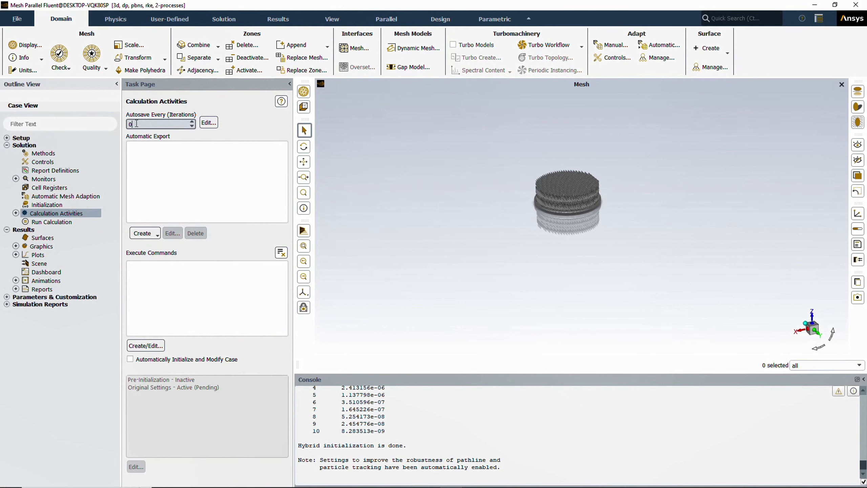
{"action": "double_click", "coordinate": [149, 124]}
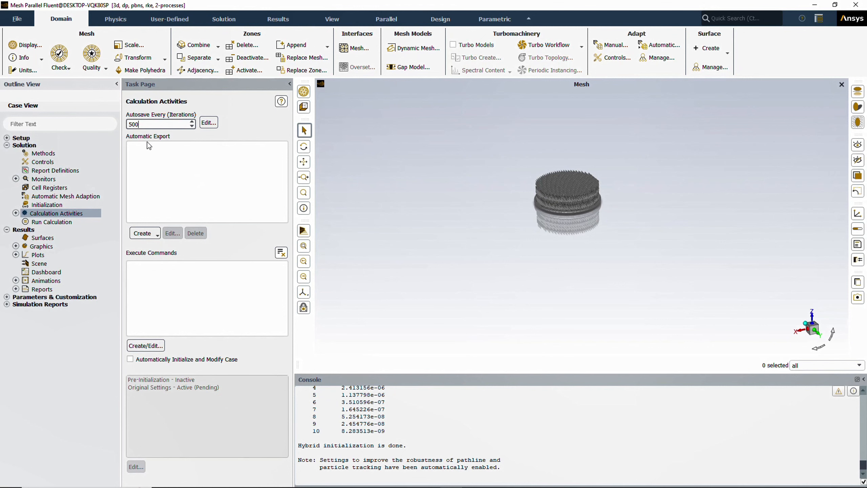
{"action": "left_click", "coordinate": [172, 122]}
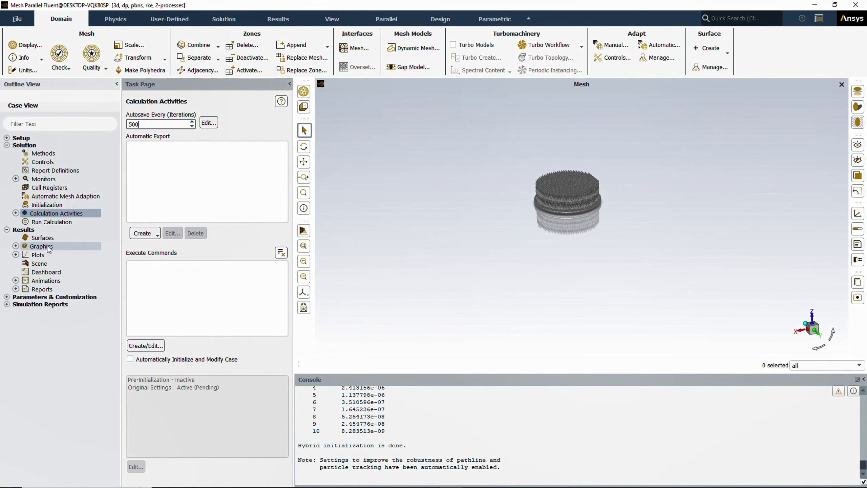
- Create a faces-only mesh graphic of device_walls, inlet and outlet_air, leaving out mist_eliminator_walls, and display it
{"action": "left_click", "coordinate": [15, 246]}
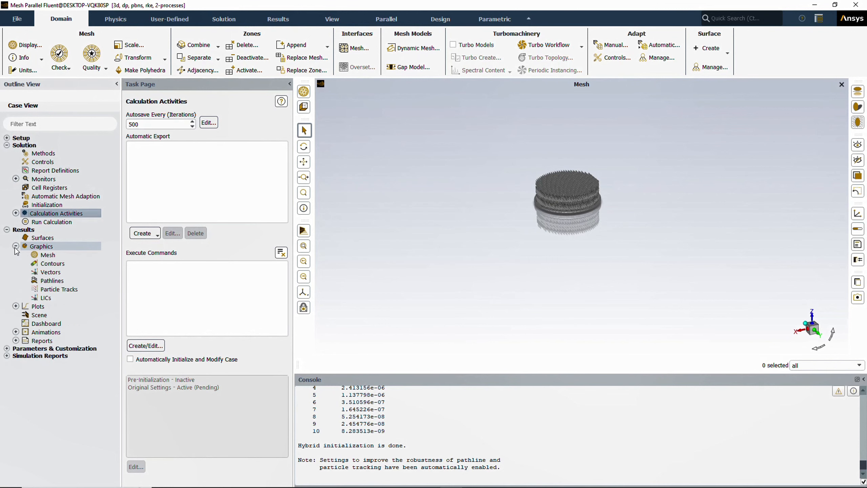
{"action": "double_click", "coordinate": [47, 255]}
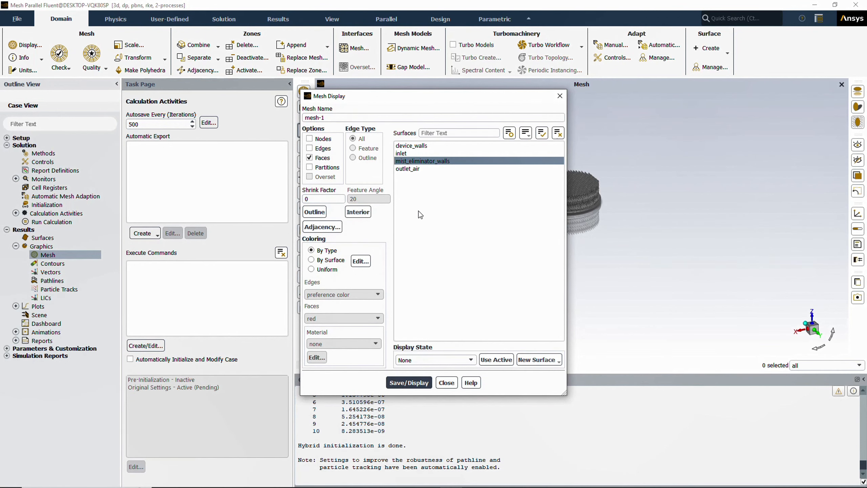
{"action": "left_click_drag", "start_coordinate": [403, 96], "coordinate": [256, 121]}
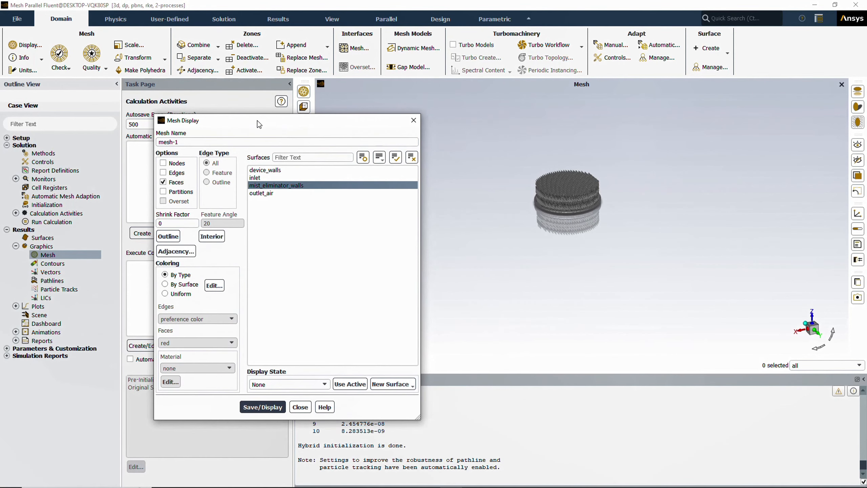
{"action": "left_click_drag", "start_coordinate": [274, 171], "coordinate": [267, 194]}
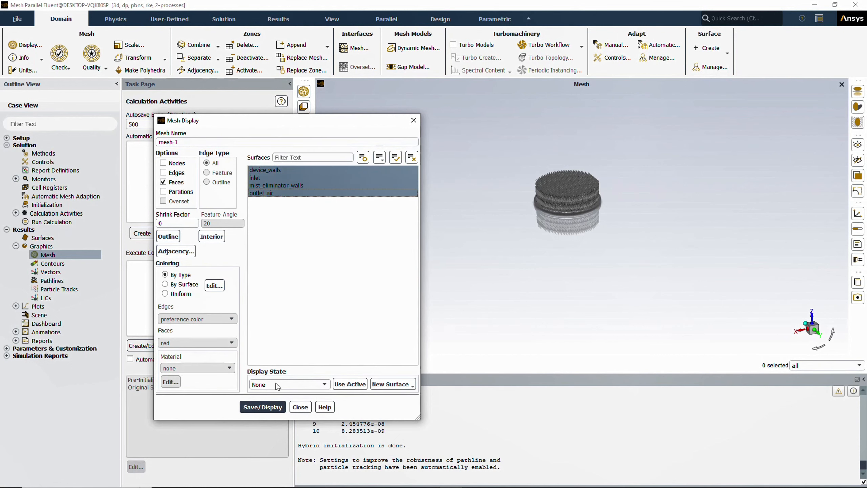
{"action": "left_click", "coordinate": [271, 194]}
{"action": "left_click_drag", "start_coordinate": [271, 194], "coordinate": [271, 177]}
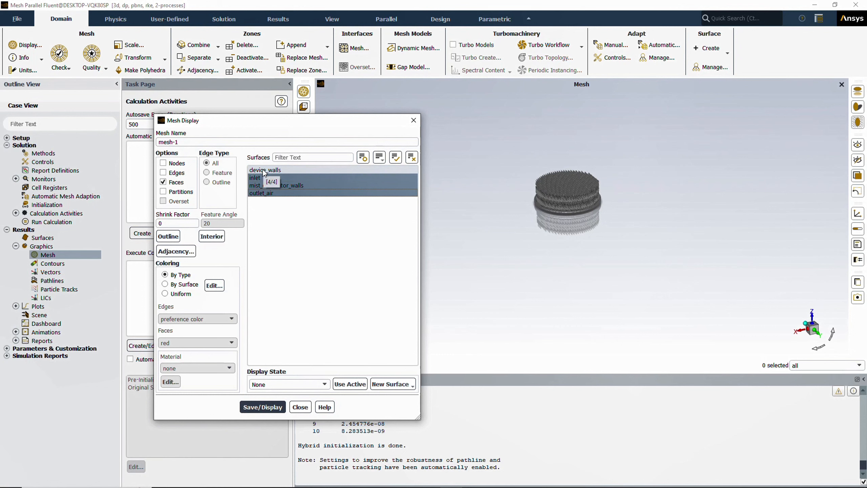
{"action": "left_click", "coordinate": [273, 170]}
{"action": "left_click", "coordinate": [276, 185]}
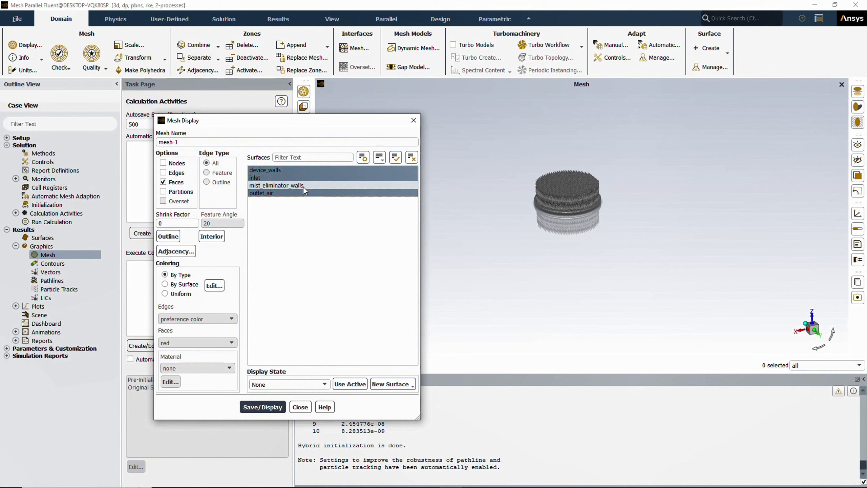
{"action": "left_click", "coordinate": [263, 407]}
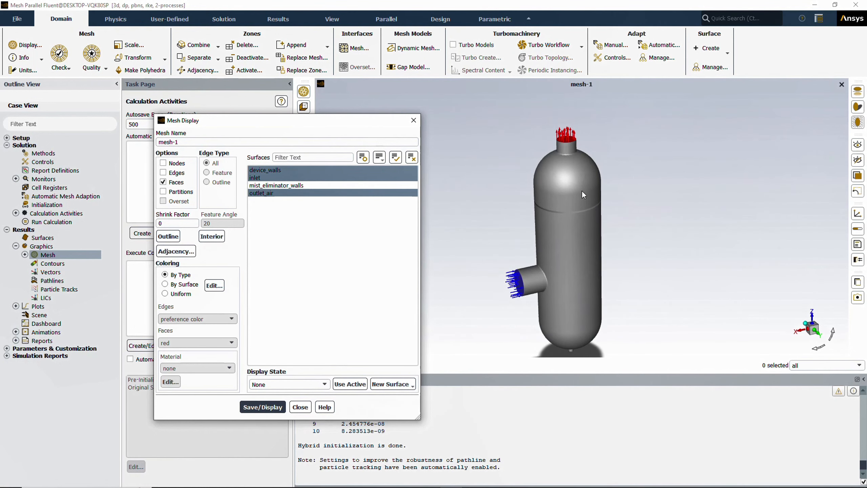
{"action": "left_click_drag", "start_coordinate": [587, 138], "coordinate": [597, 137]}
- Reduce the mesh-1 graphic to the device_walls surface only by removing inlet and outlet_air, and display it
{"action": "left_click", "coordinate": [282, 177]}
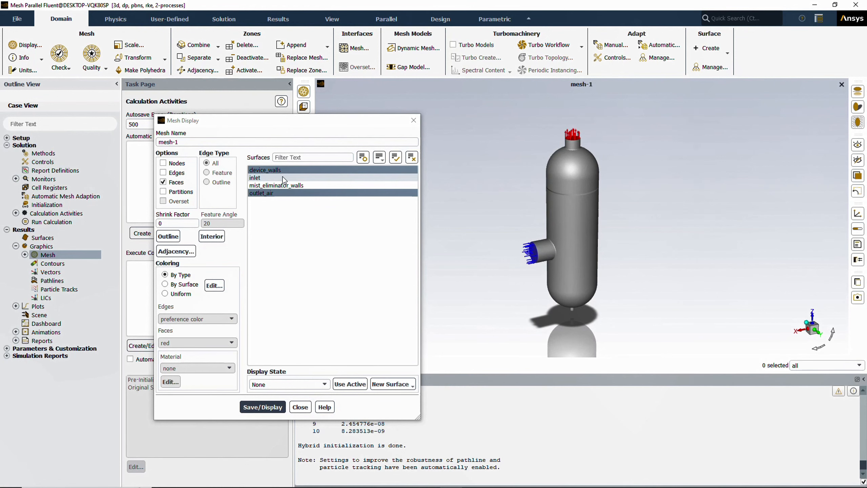
{"action": "left_click", "coordinate": [280, 194]}
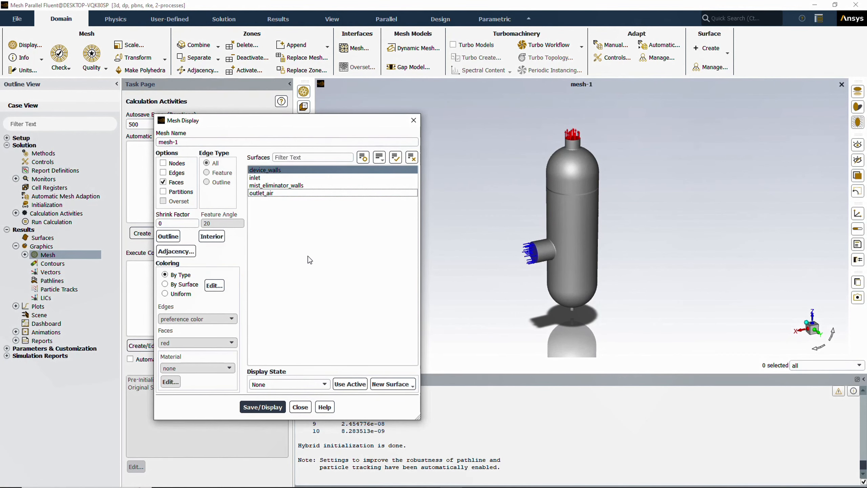
{"action": "left_click", "coordinate": [265, 407]}
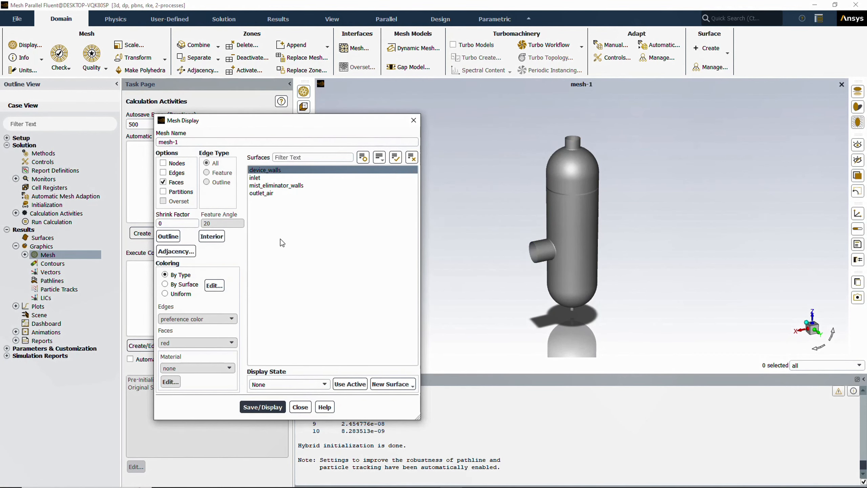
{"action": "left_click", "coordinate": [257, 171]}
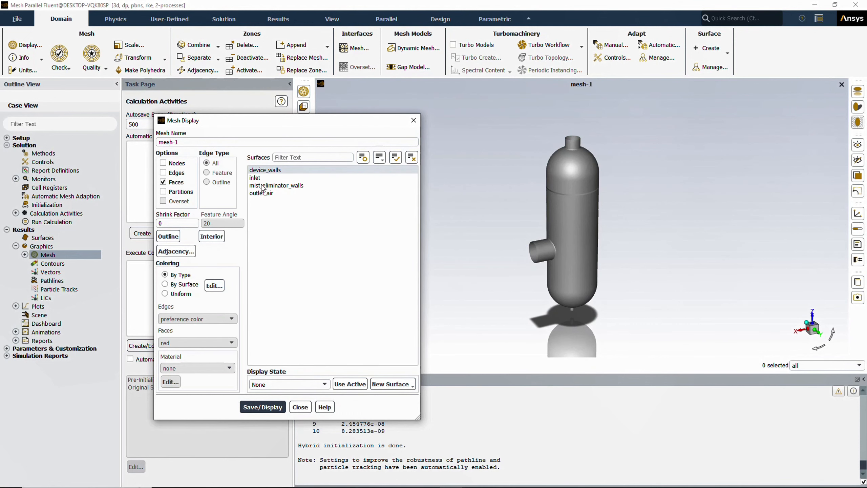
{"action": "left_click", "coordinate": [269, 169]}
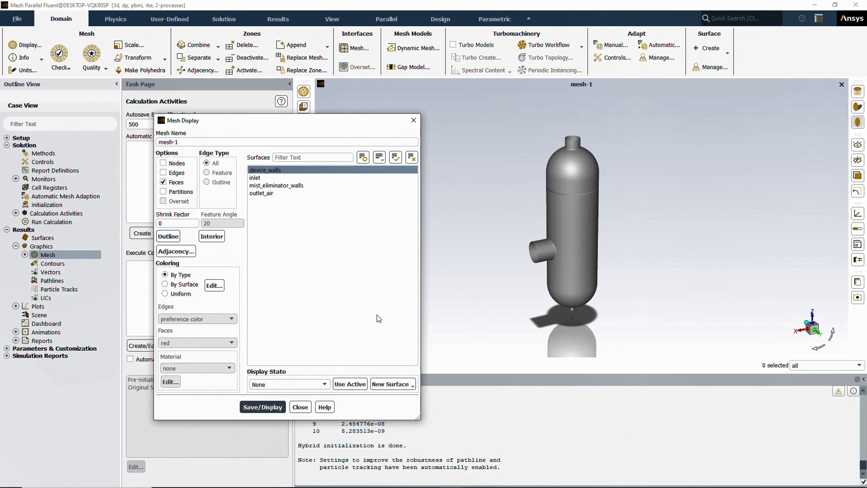
{"action": "left_click", "coordinate": [301, 407]}
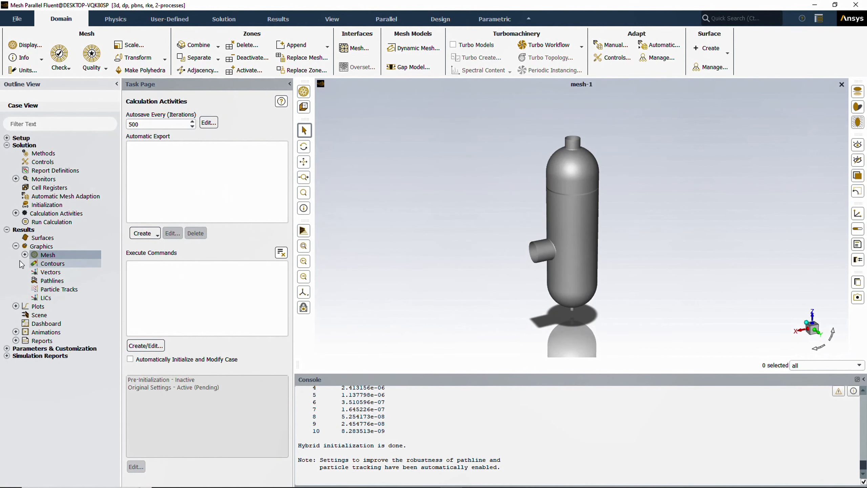
- Create a second faces-only mesh graphic of inlet, mist_eliminator_walls and outlet_air, leaving out device_walls, and display it
{"action": "double_click", "coordinate": [48, 257]}
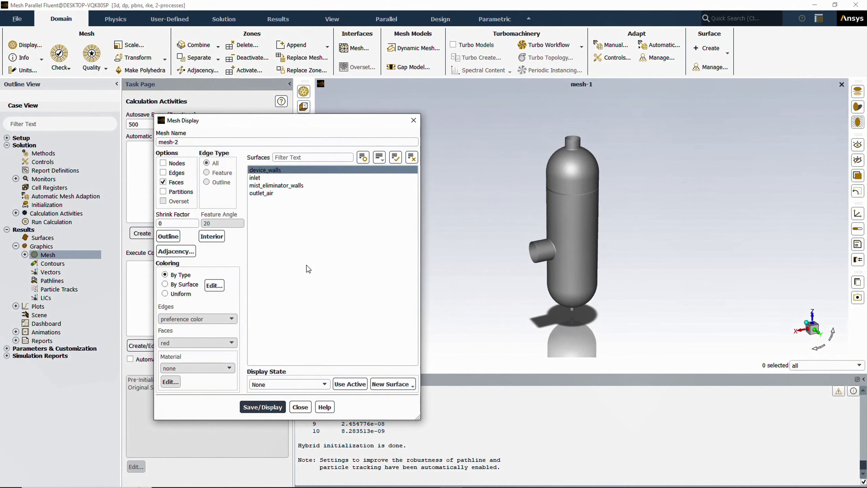
{"action": "left_click", "coordinate": [255, 177]}
{"action": "left_click", "coordinate": [259, 185]}
{"action": "left_click", "coordinate": [260, 194]}
{"action": "left_click", "coordinate": [263, 170]}
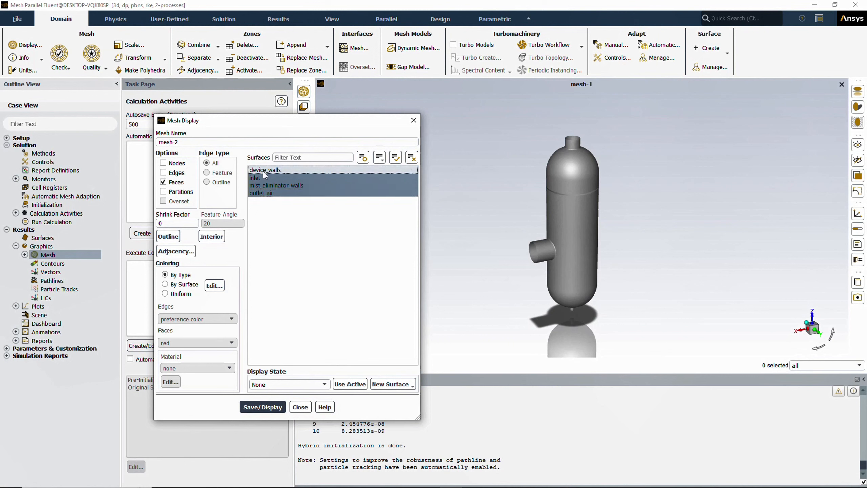
{"action": "left_click", "coordinate": [262, 407]}
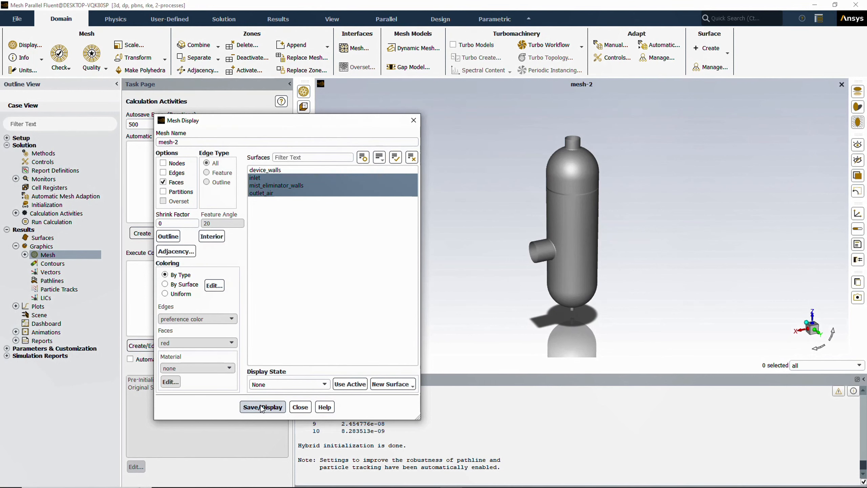
{"action": "left_click", "coordinate": [300, 407]}
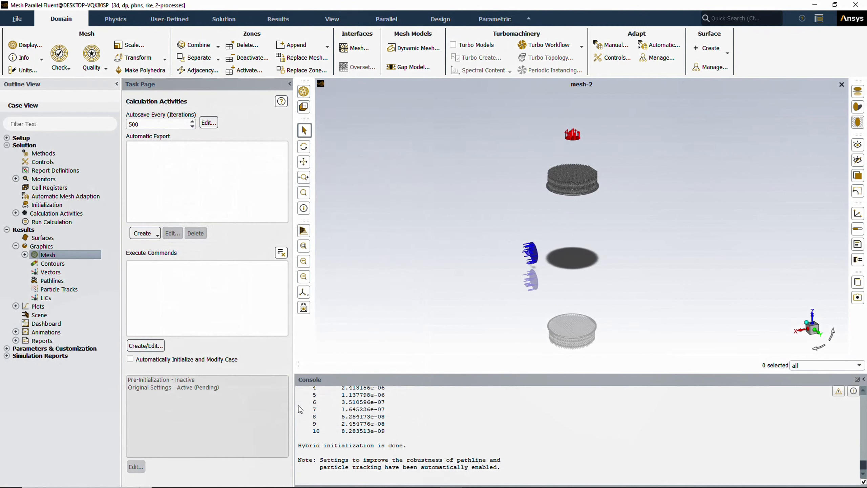
- Create and display particle tracks released from injection-0 with a skip of 10, coloured by Particle Residence Time
{"action": "double_click", "coordinate": [58, 290]}
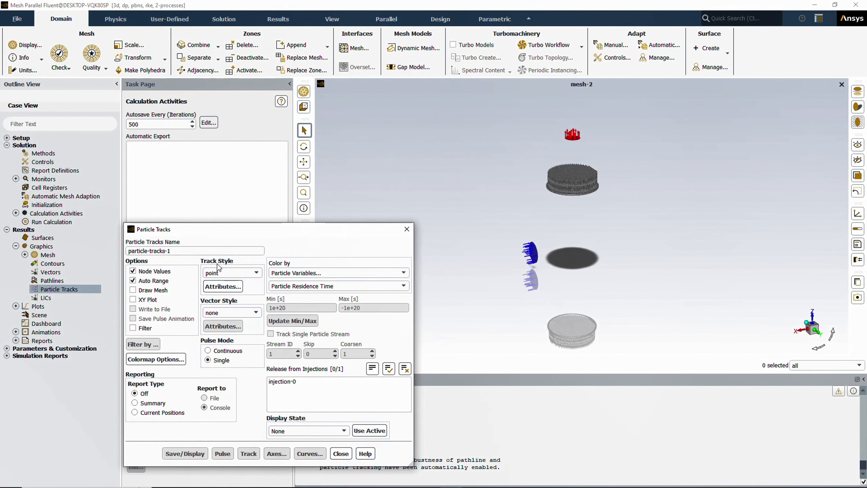
{"action": "left_click_drag", "start_coordinate": [256, 231], "coordinate": [241, 185]}
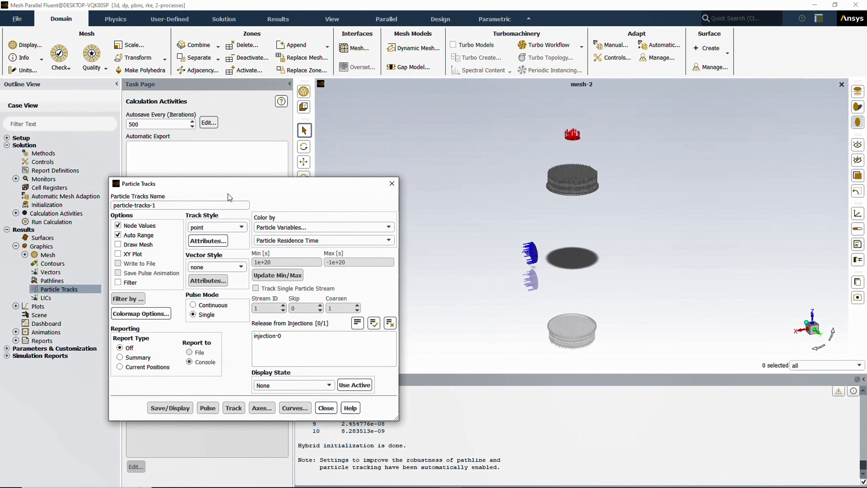
{"action": "left_click", "coordinate": [268, 336]}
{"action": "double_click", "coordinate": [301, 307]}
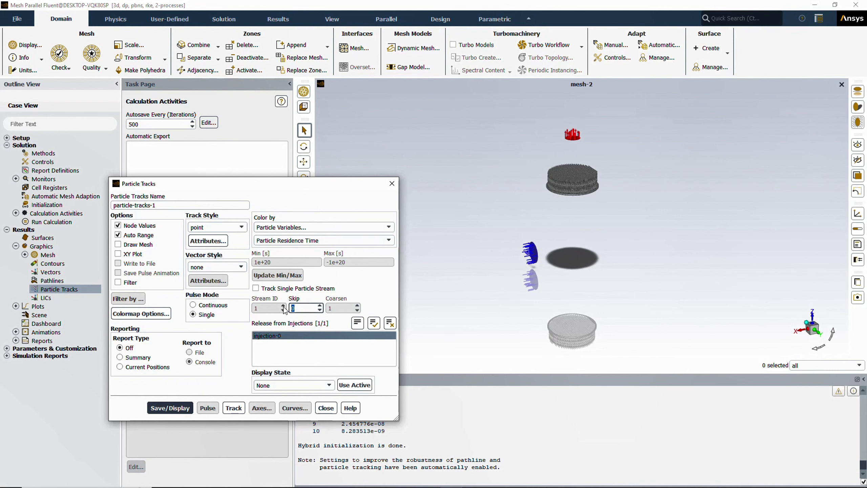
{"action": "type", "text": "10"}
{"action": "left_click", "coordinate": [299, 230]}
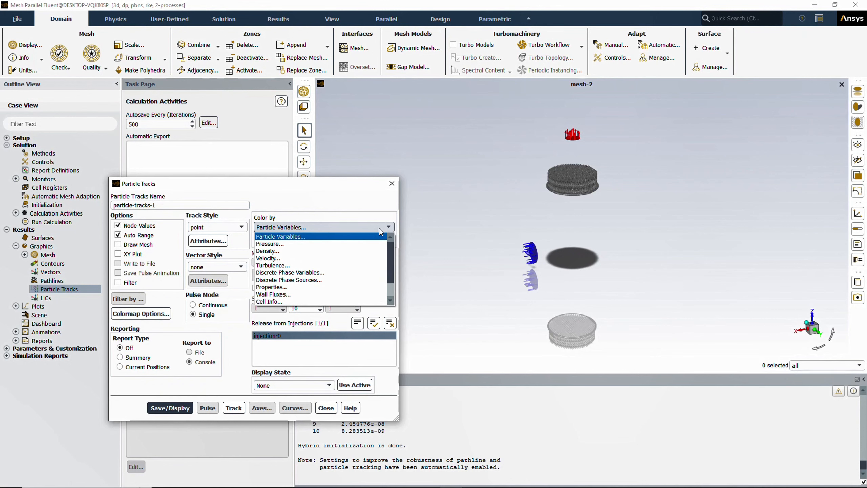
{"action": "left_click", "coordinate": [252, 213]}
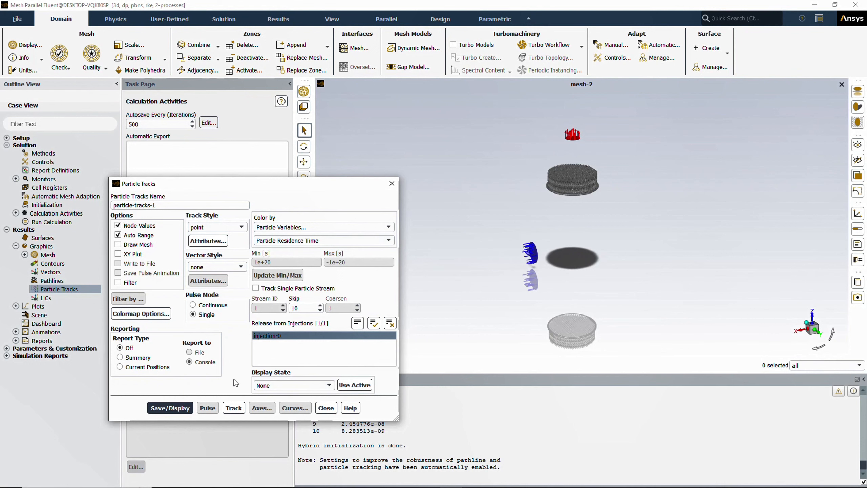
{"action": "left_click", "coordinate": [169, 408]}
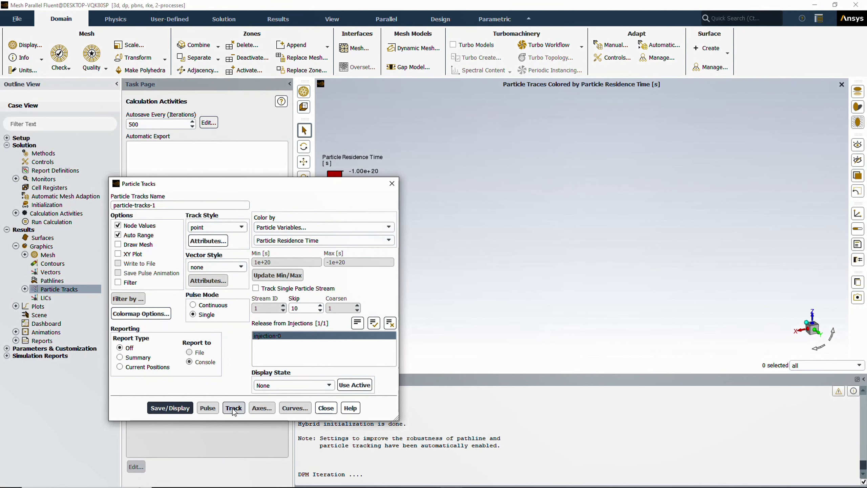
{"action": "left_click", "coordinate": [326, 408]}
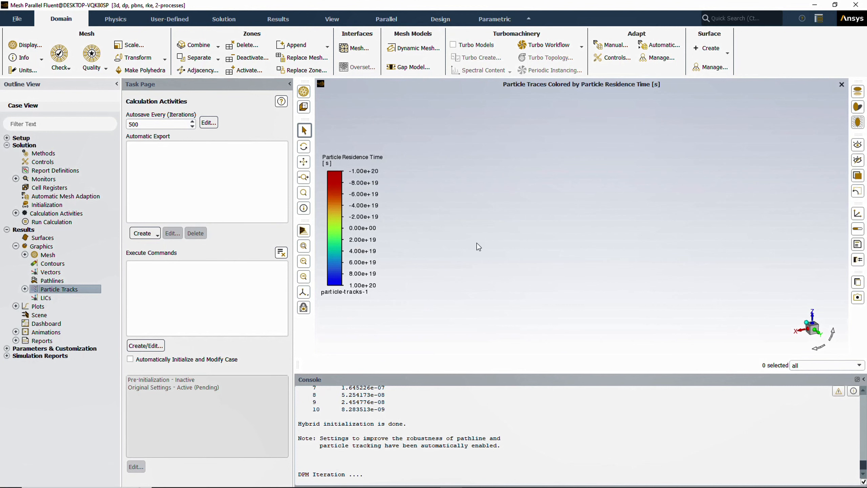
- Create and display a scene combining mesh-2, mesh-1 at transparency 60 and particle-tracks-1
{"action": "double_click", "coordinate": [36, 316]}
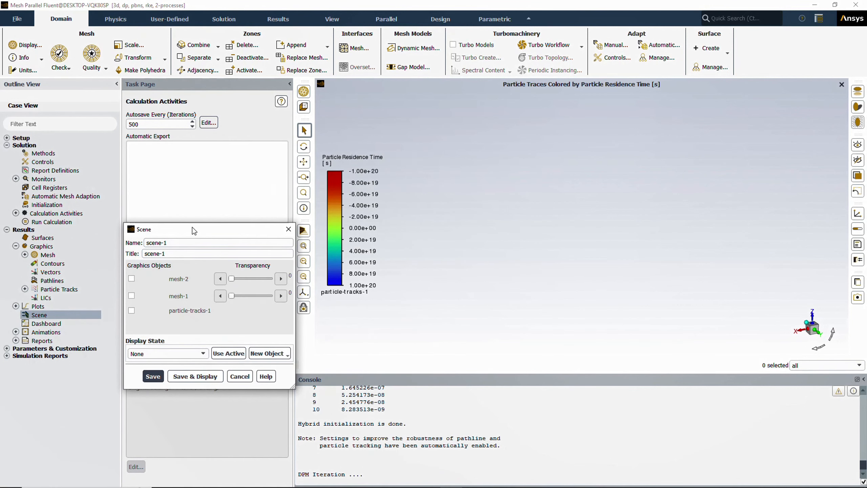
{"action": "left_click_drag", "start_coordinate": [193, 229], "coordinate": [196, 207]}
{"action": "left_click", "coordinate": [131, 252]}
{"action": "left_click", "coordinate": [131, 270]}
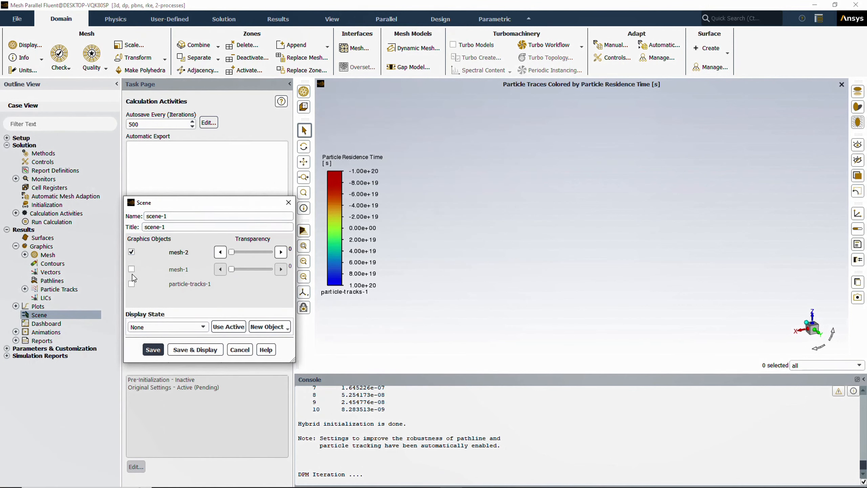
{"action": "left_click", "coordinate": [133, 284]}
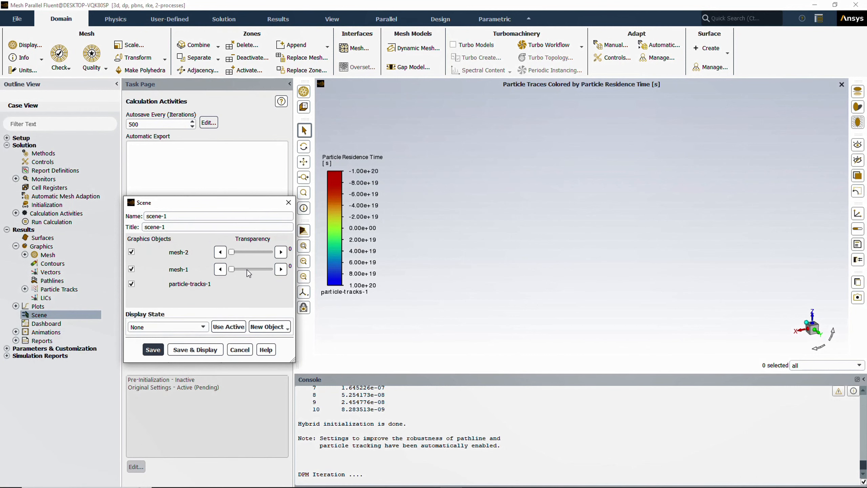
{"action": "left_click_drag", "start_coordinate": [248, 272], "coordinate": [263, 273]}
{"action": "left_click", "coordinate": [195, 350]}
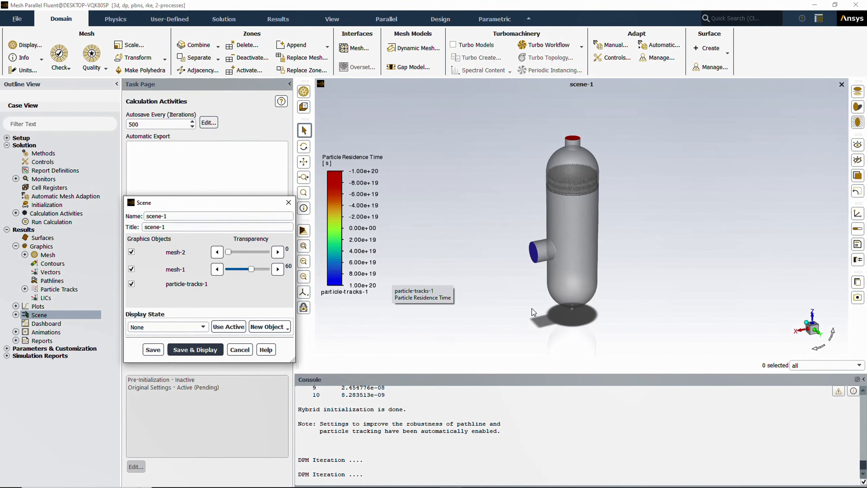
{"action": "left_click", "coordinate": [240, 349]}
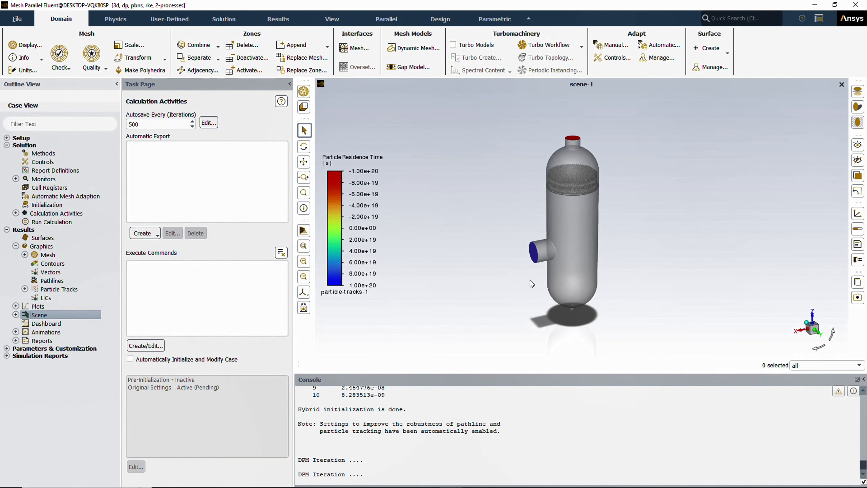
- Define a solution animation of scene-1 that records after every 60 iterations
{"action": "left_click", "coordinate": [15, 213]}
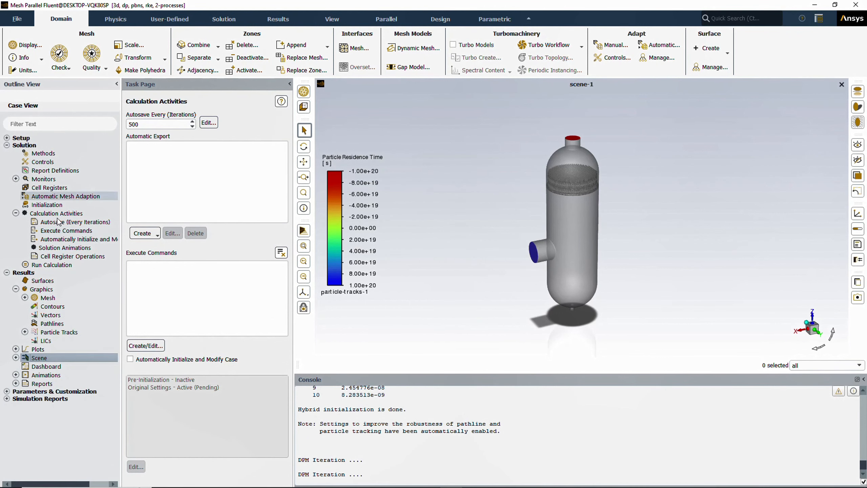
{"action": "double_click", "coordinate": [61, 251]}
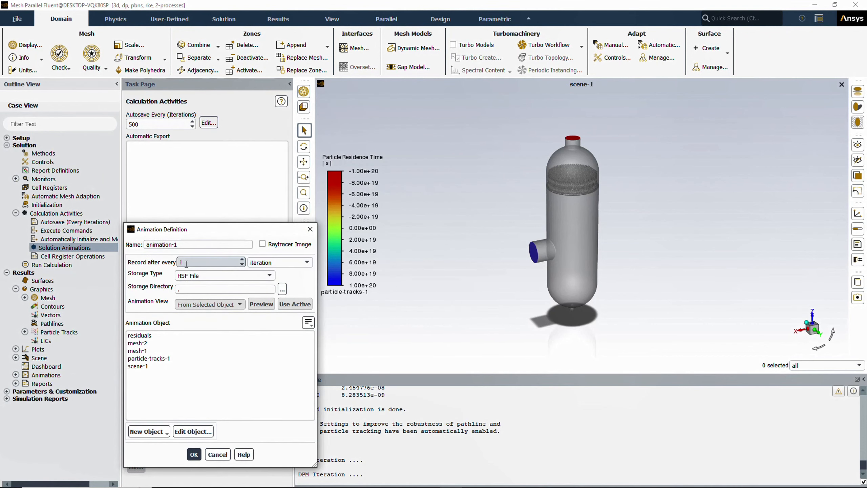
{"action": "double_click", "coordinate": [186, 263]}
{"action": "type", "text": "60"}
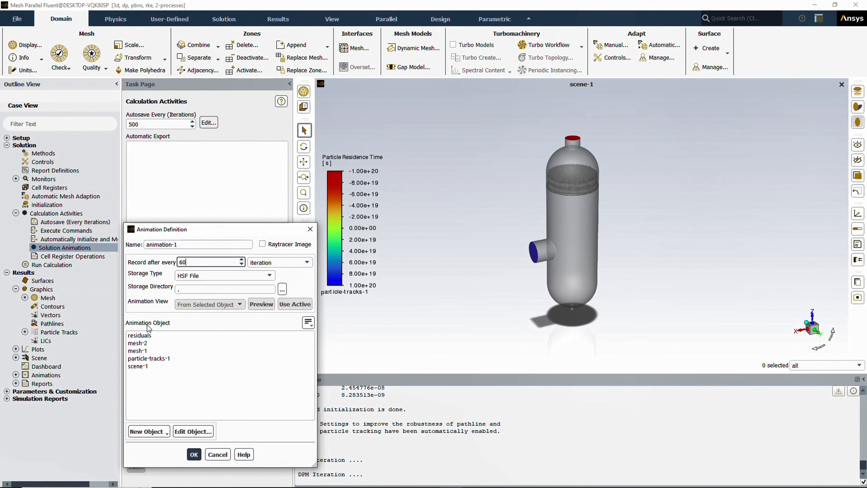
{"action": "left_click", "coordinate": [144, 365]}
{"action": "left_click_drag", "start_coordinate": [242, 230], "coordinate": [177, 200]}
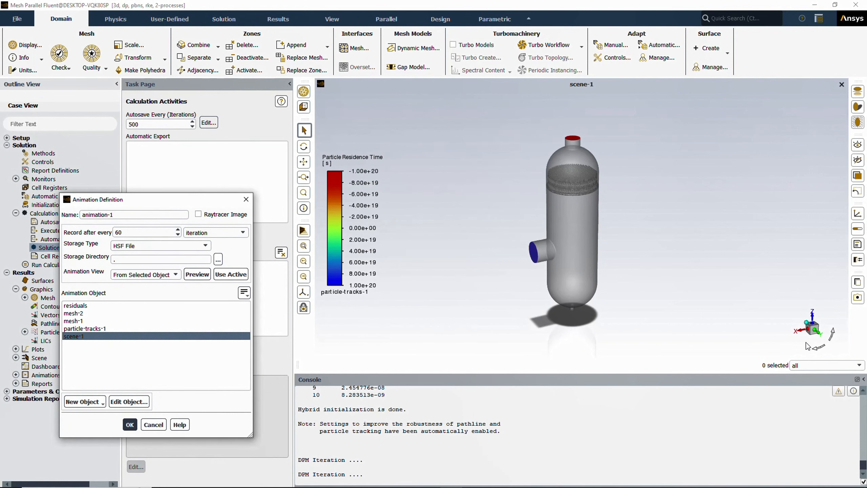
- Use a straight-on side view along the Y axis showing the full vessel as the animation view, and save the animation definition
{"action": "left_click", "coordinate": [816, 330]}
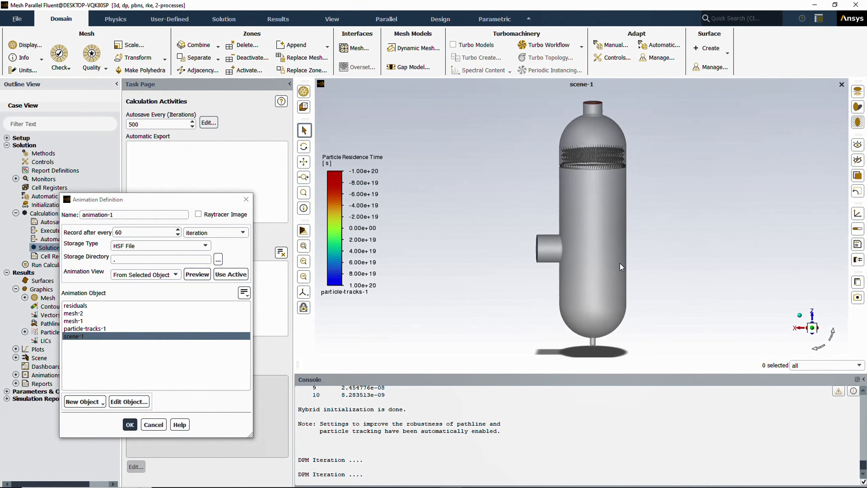
{"action": "scroll", "coordinate": [579, 273], "scroll_direction": "down", "scroll_amount": 1}
{"action": "scroll", "coordinate": [577, 299], "scroll_direction": "down", "scroll_amount": 1}
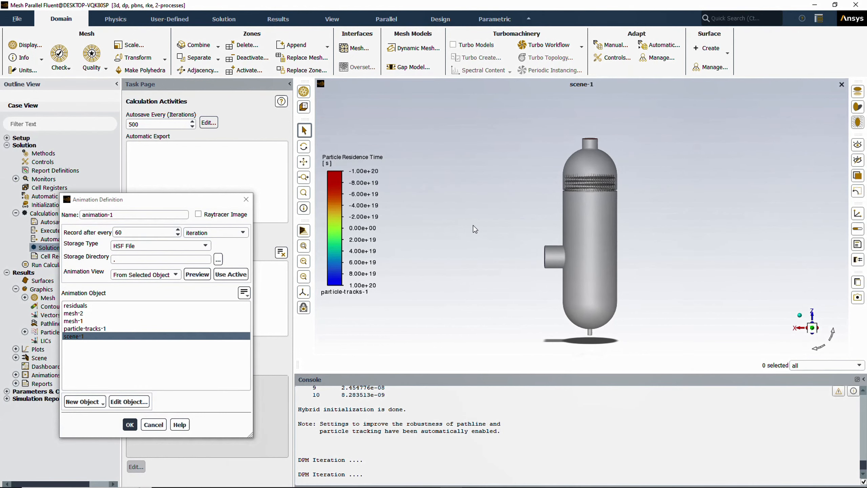
{"action": "left_click_drag", "start_coordinate": [473, 225], "coordinate": [620, 255]}
{"action": "left_click_drag", "start_coordinate": [559, 229], "coordinate": [611, 197]}
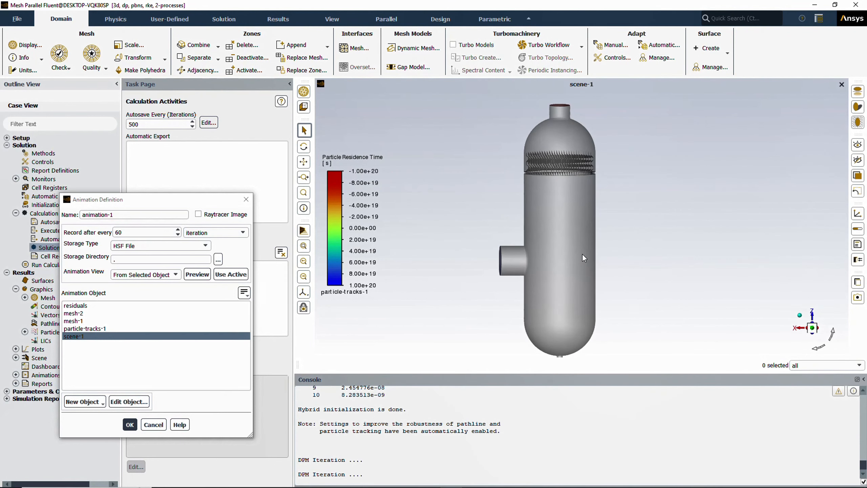
{"action": "left_click", "coordinate": [228, 275]}
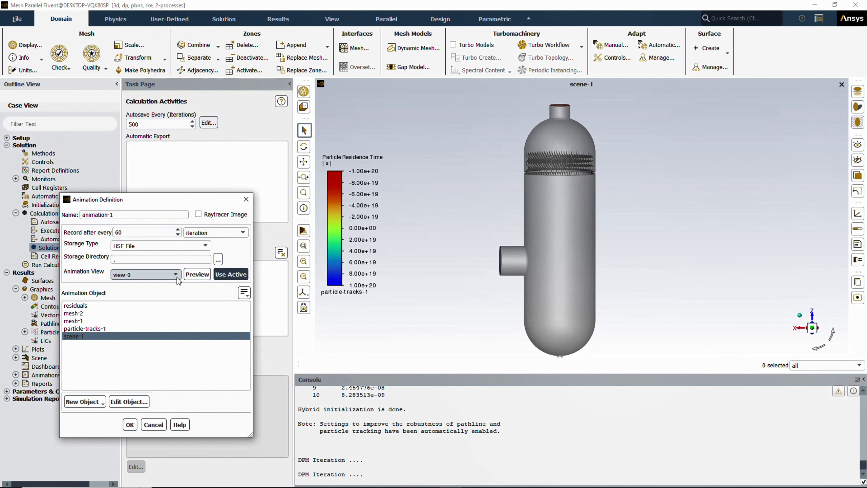
{"action": "left_click", "coordinate": [130, 424]}
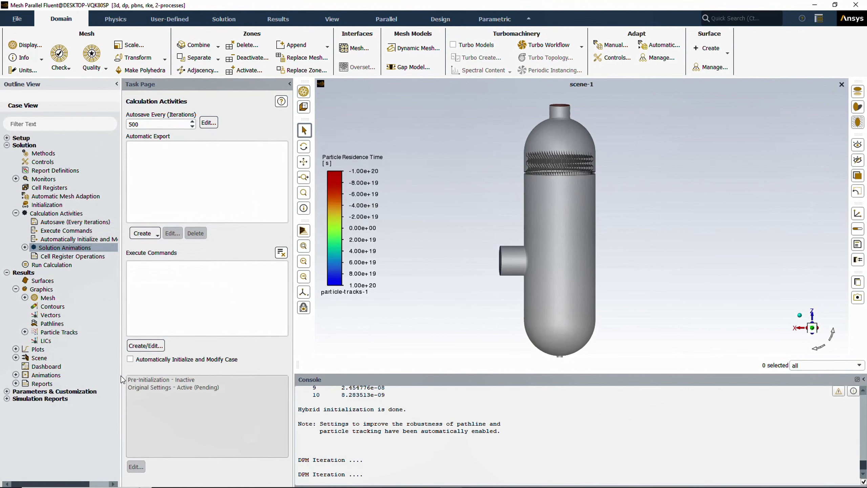
- Start the calculation with the current run settings
{"action": "left_click", "coordinate": [16, 213]}
{"action": "left_click", "coordinate": [39, 223]}
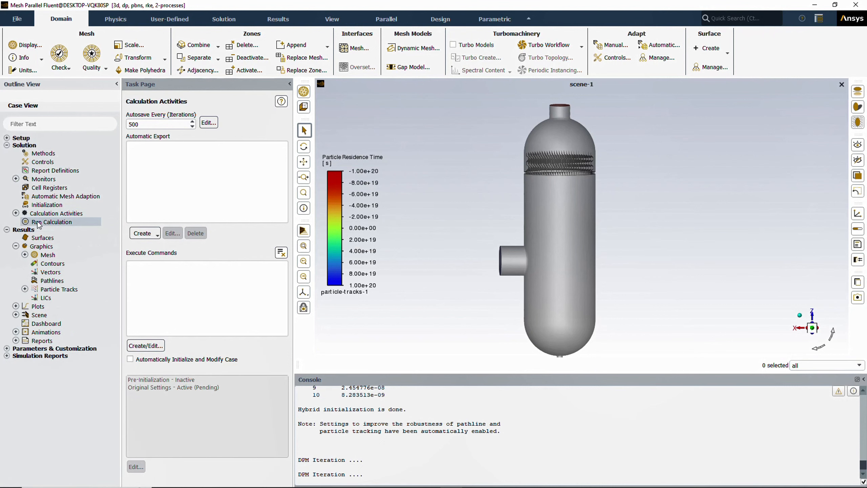
{"action": "left_click", "coordinate": [50, 225]}
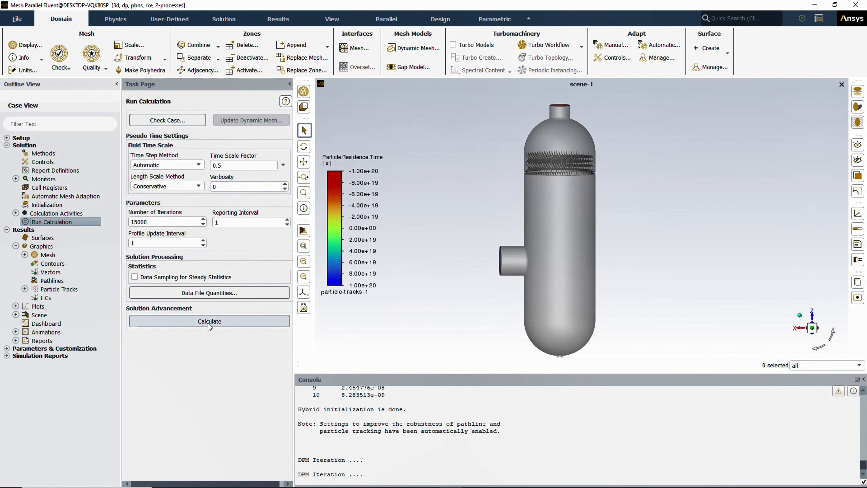
{"action": "left_click", "coordinate": [209, 324]}
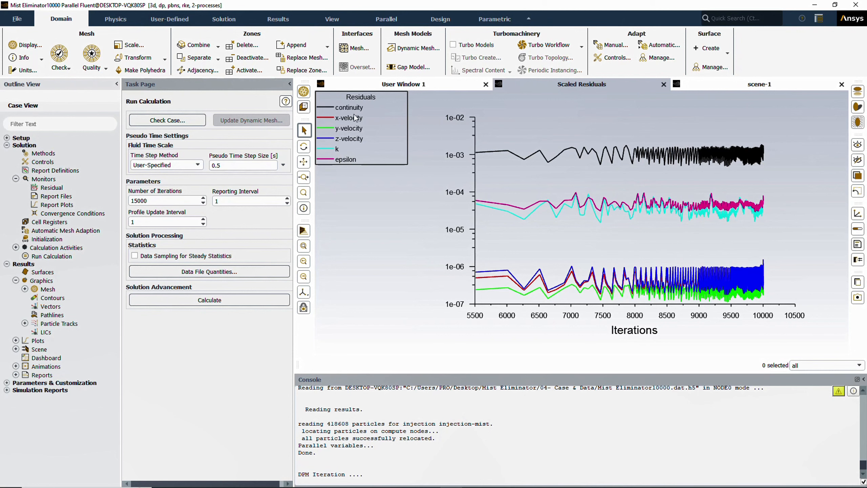
- Enlarge the residuals legend in the Scaled Residuals plot
{"action": "left_click_drag", "start_coordinate": [406, 163], "coordinate": [415, 169]}
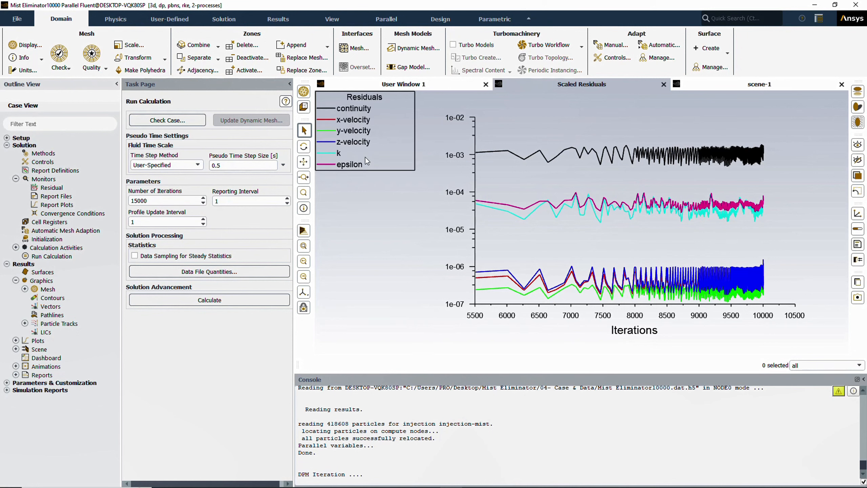
- In the scene-1 view, create a ZX plane surface named zx through the middle of the vessel
{"action": "left_click", "coordinate": [747, 85]}
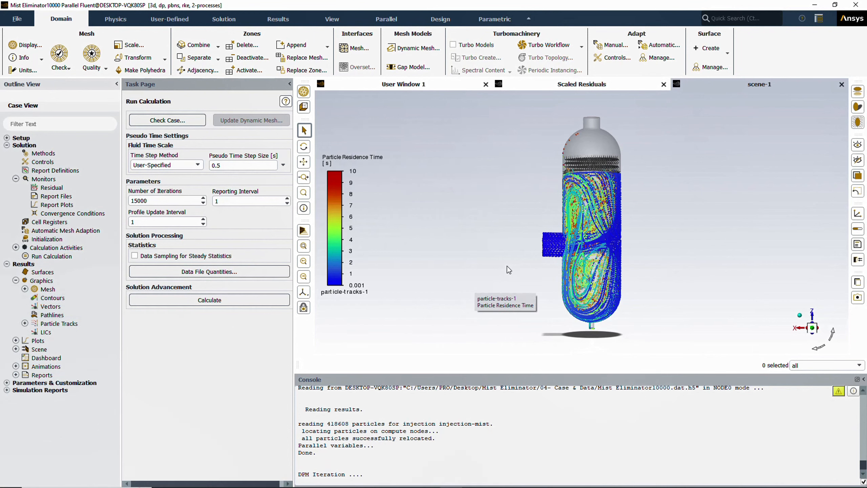
{"action": "left_click_drag", "start_coordinate": [519, 272], "coordinate": [624, 289]}
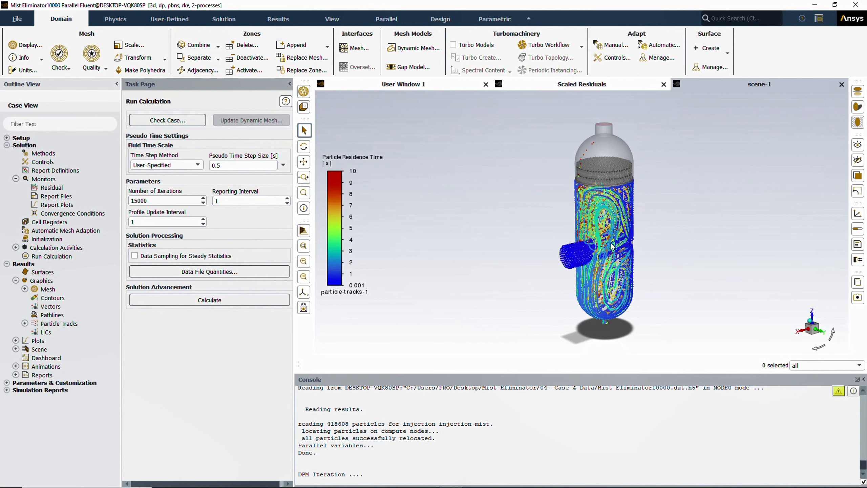
{"action": "left_click", "coordinate": [718, 50]}
{"action": "left_click", "coordinate": [713, 109]}
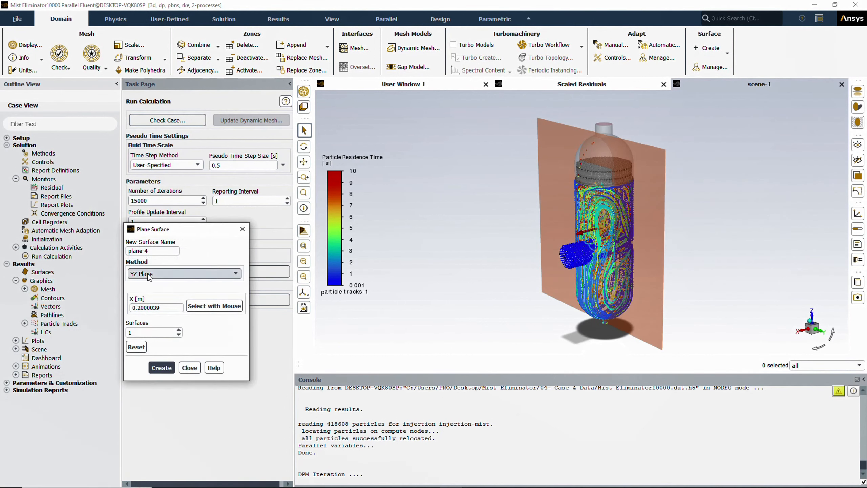
{"action": "left_click", "coordinate": [149, 277]}
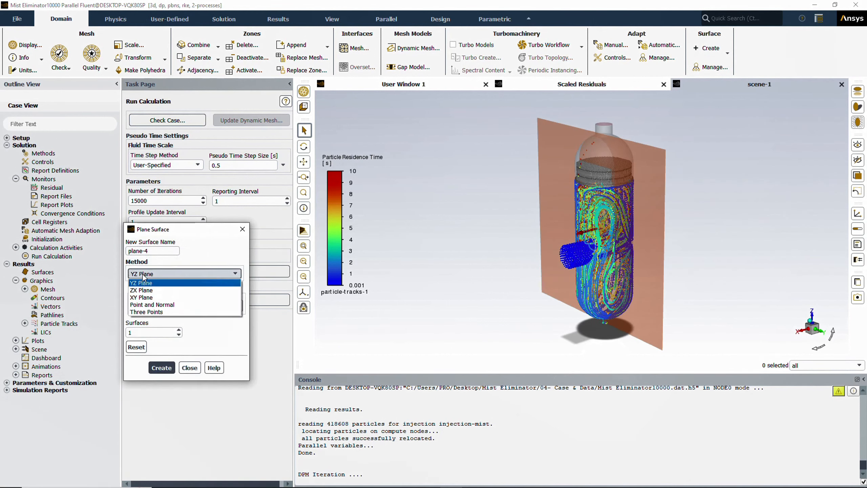
{"action": "left_click", "coordinate": [146, 290]}
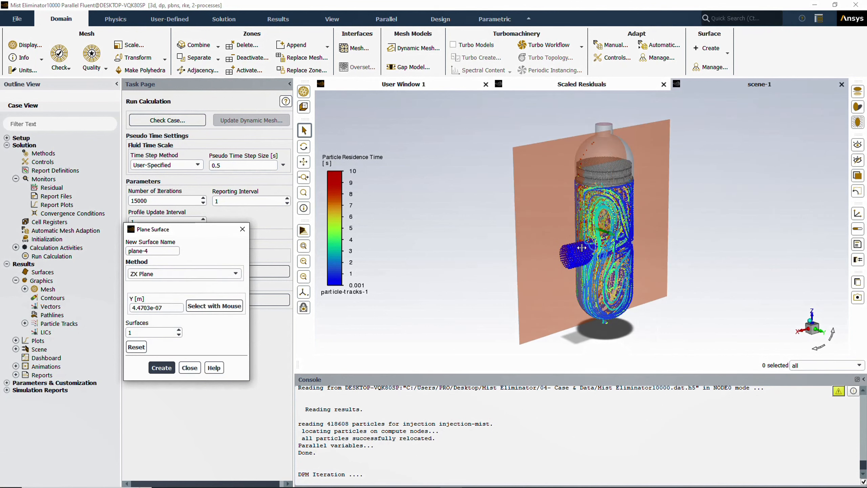
{"action": "middle_click_drag", "start_coordinate": [579, 246], "coordinate": [635, 254]}
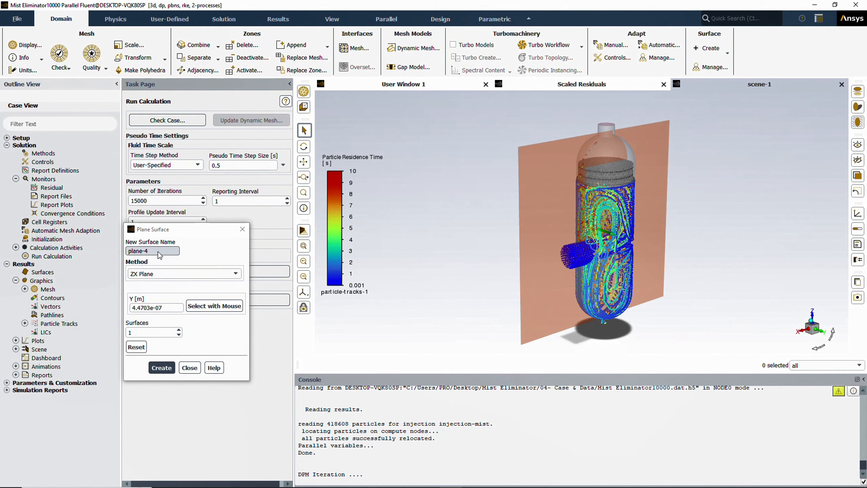
{"action": "left_click_drag", "start_coordinate": [158, 251], "coordinate": [88, 250]}
{"action": "type", "text": "zx"}
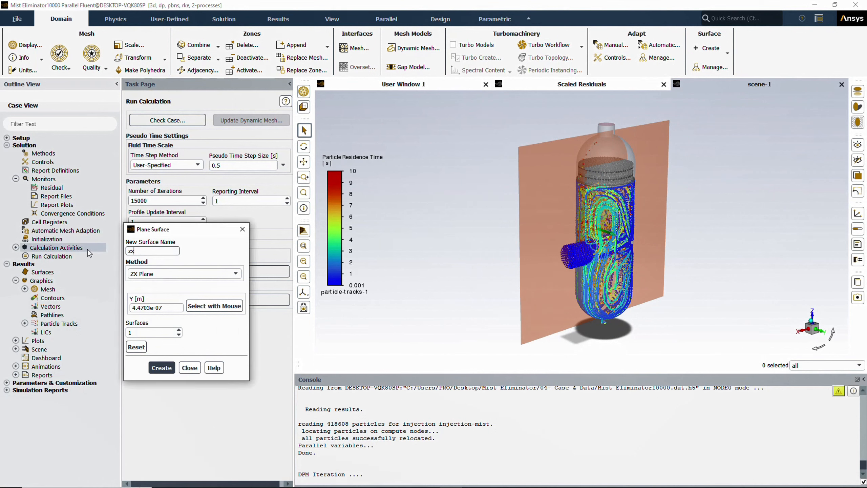
{"action": "left_click", "coordinate": [162, 367]}
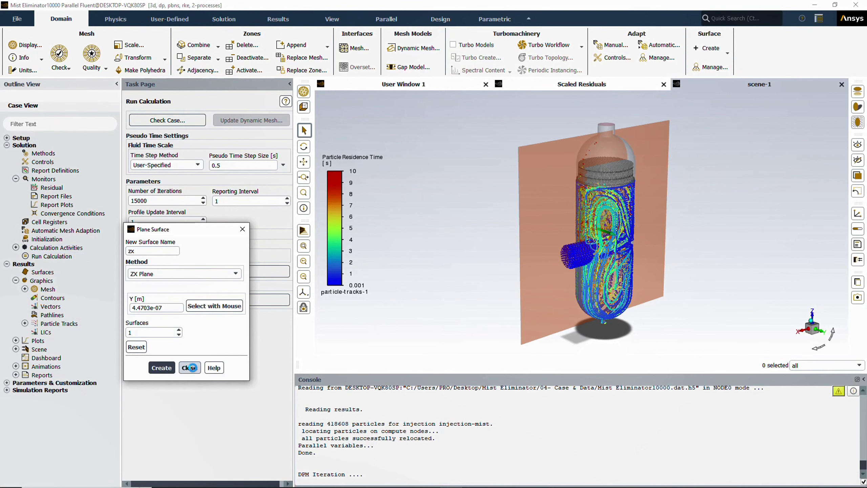
{"action": "left_click", "coordinate": [190, 367]}
- Display filled static pressure contours on the zx surface only, viewed straight on along the Y axis
{"action": "double_click", "coordinate": [53, 298]}
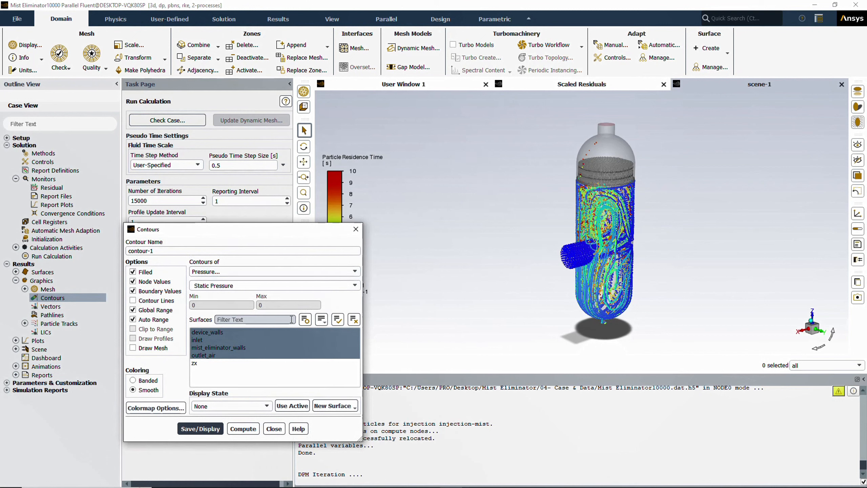
{"action": "left_click", "coordinate": [354, 319]}
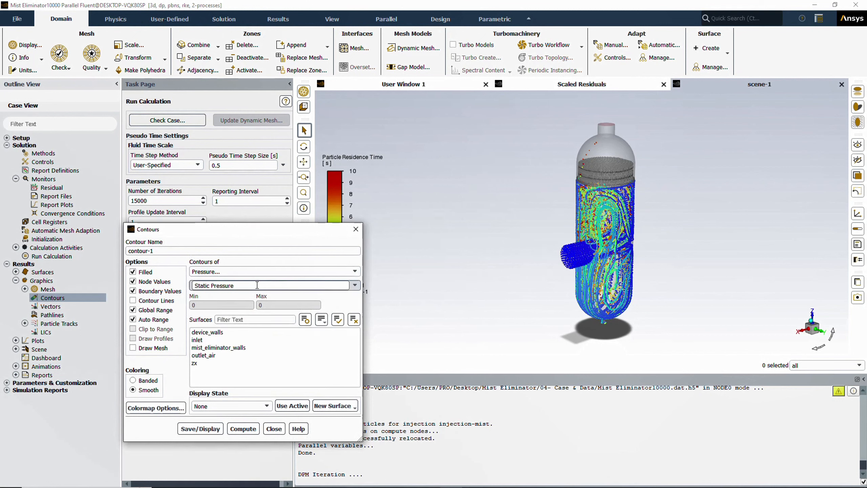
{"action": "left_click", "coordinate": [218, 363]}
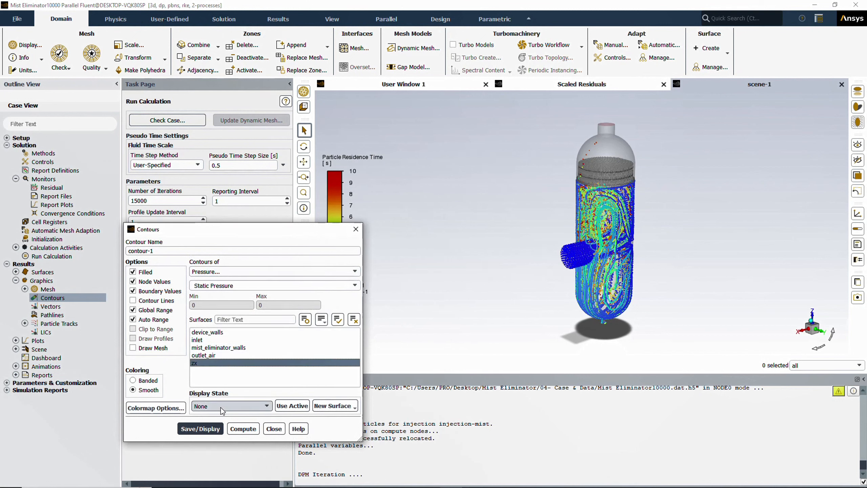
{"action": "left_click", "coordinate": [201, 429]}
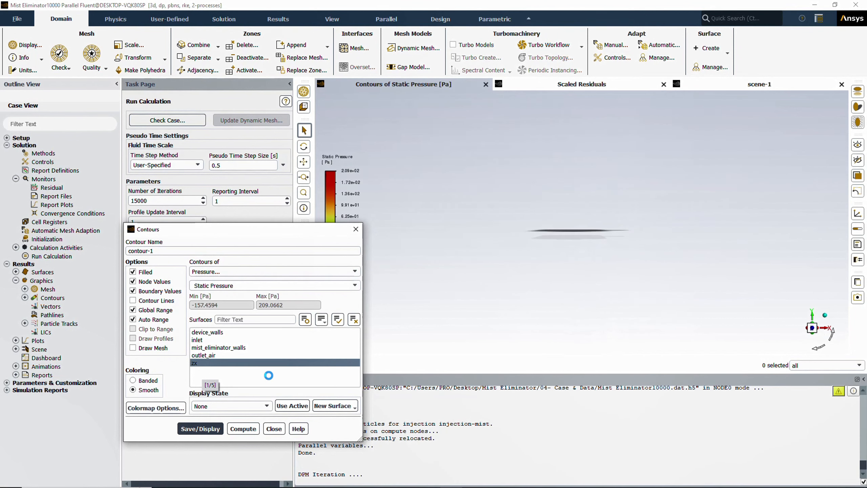
{"action": "left_click", "coordinate": [812, 314]}
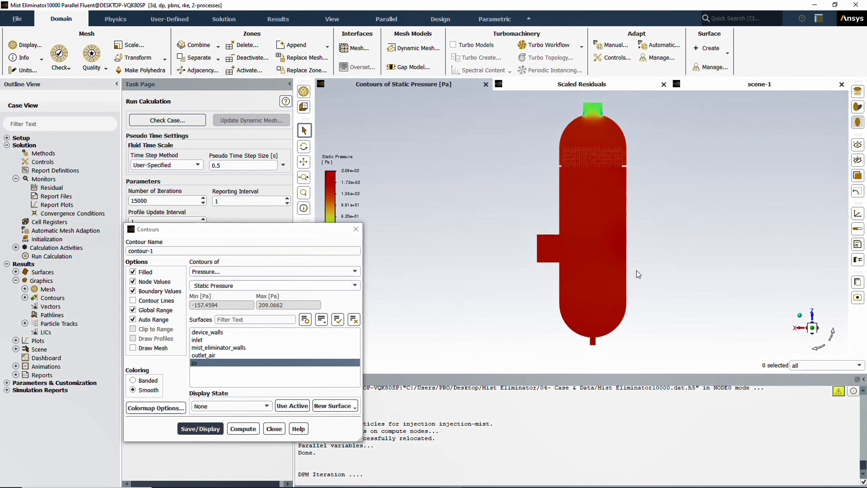
{"action": "left_click_drag", "start_coordinate": [569, 324], "coordinate": [603, 325]}
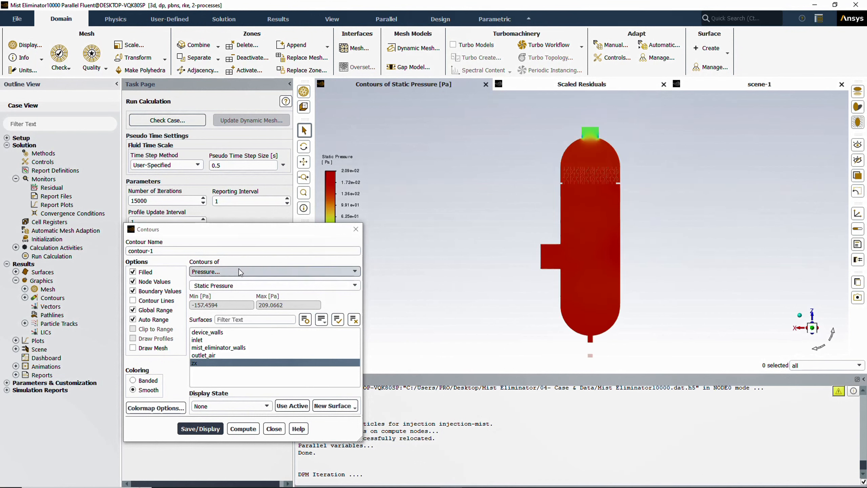
- Switch contour-1 to velocity magnitude and display it on the zx plane
{"action": "left_click", "coordinate": [273, 271]}
{"action": "left_click", "coordinate": [211, 295]}
{"action": "left_click", "coordinate": [200, 428]}
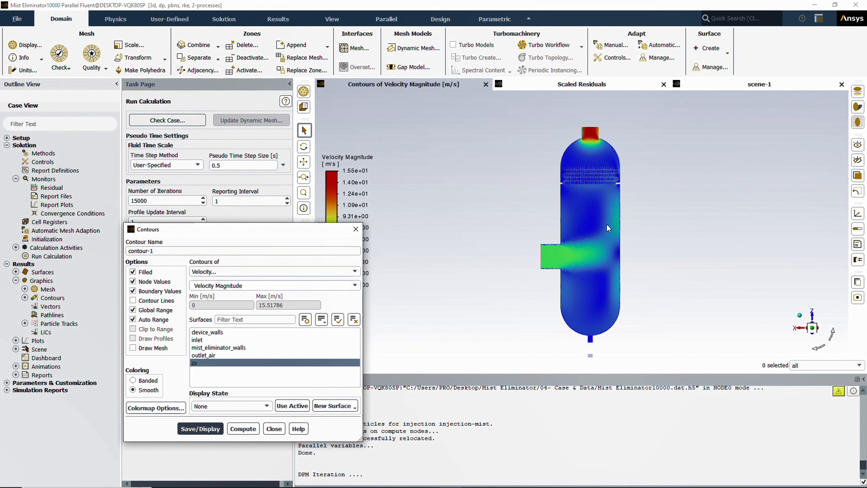
- Switch contour-1 to turbulent intensity, display it on the zx plane, and finish the contour definition
{"action": "left_click", "coordinate": [272, 274]}
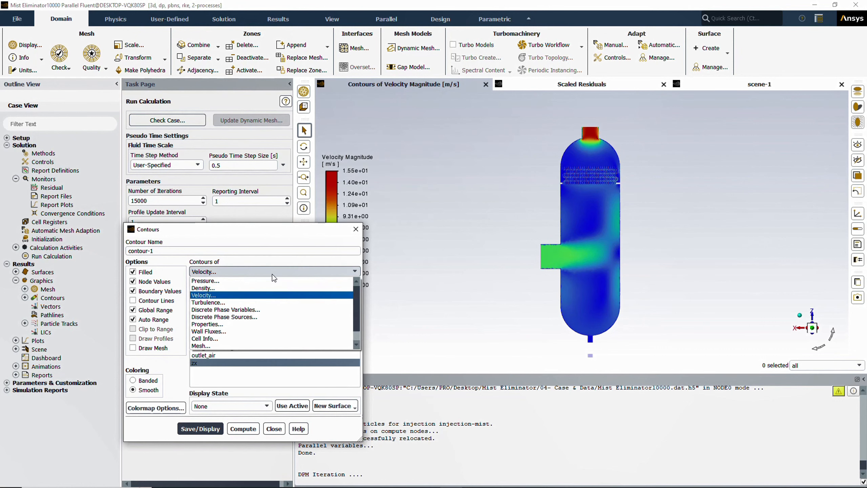
{"action": "left_click", "coordinate": [238, 303]}
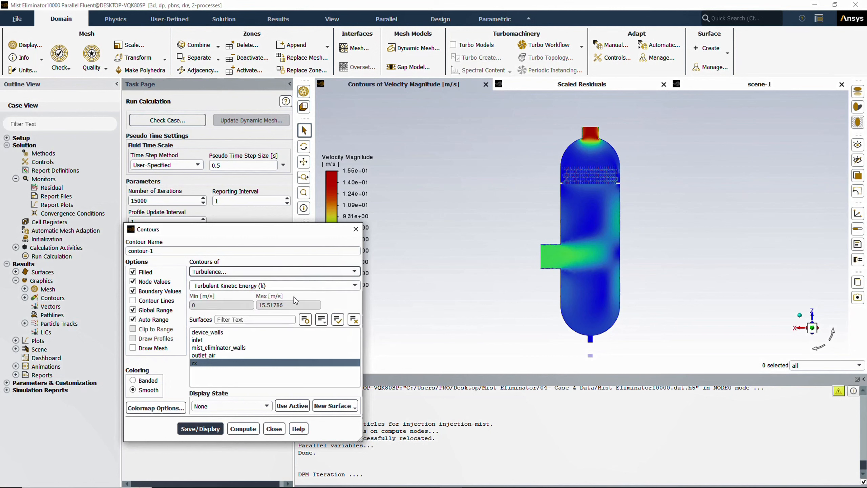
{"action": "left_click", "coordinate": [355, 287]}
{"action": "left_click", "coordinate": [247, 304]}
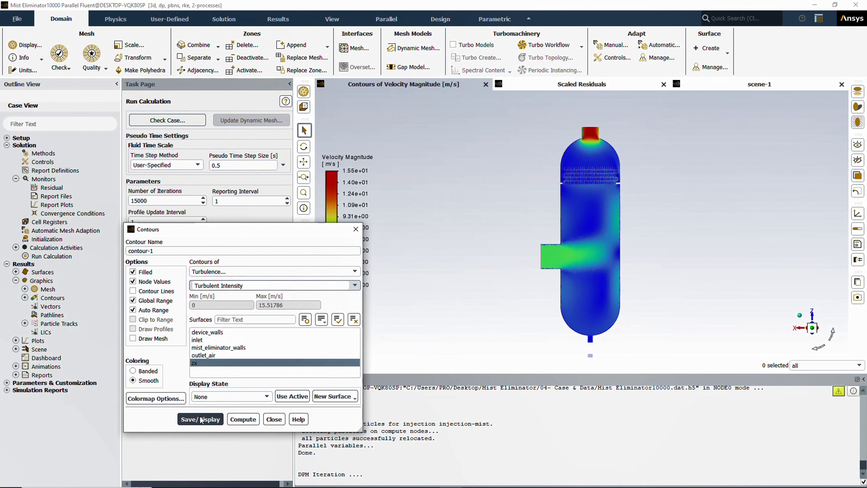
{"action": "left_click", "coordinate": [200, 419]}
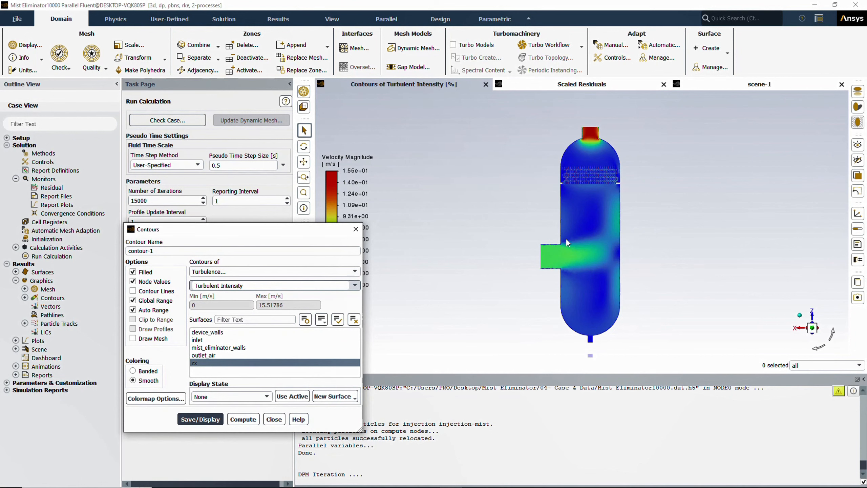
{"action": "left_click", "coordinate": [274, 418]}
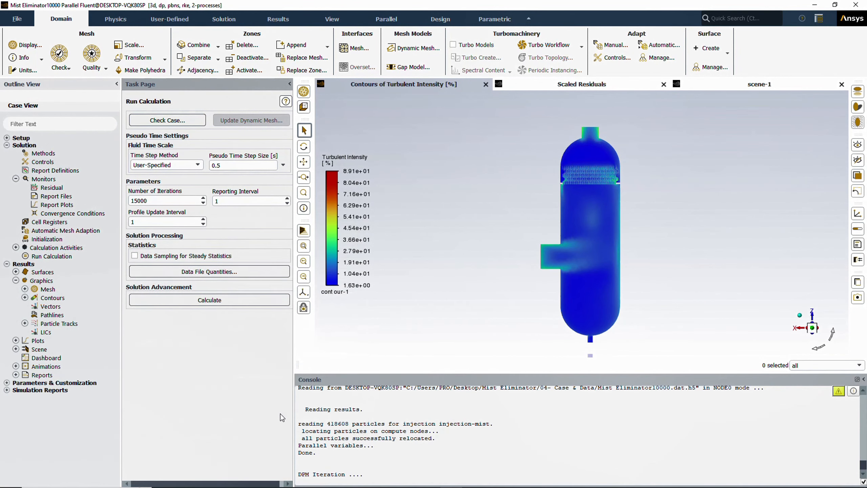
- Create and display velocity vectors colored by velocity magnitude on the zx surface only
{"action": "left_click", "coordinate": [51, 309]}
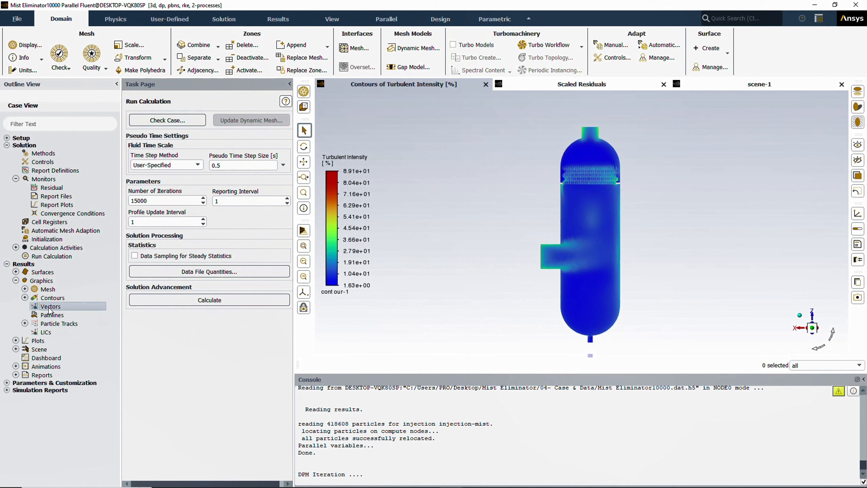
{"action": "double_click", "coordinate": [50, 307]}
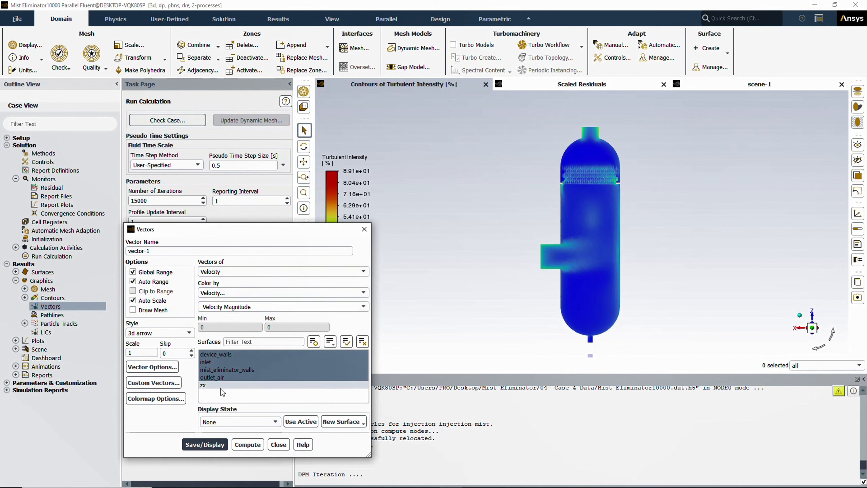
{"action": "left_click", "coordinate": [362, 341]}
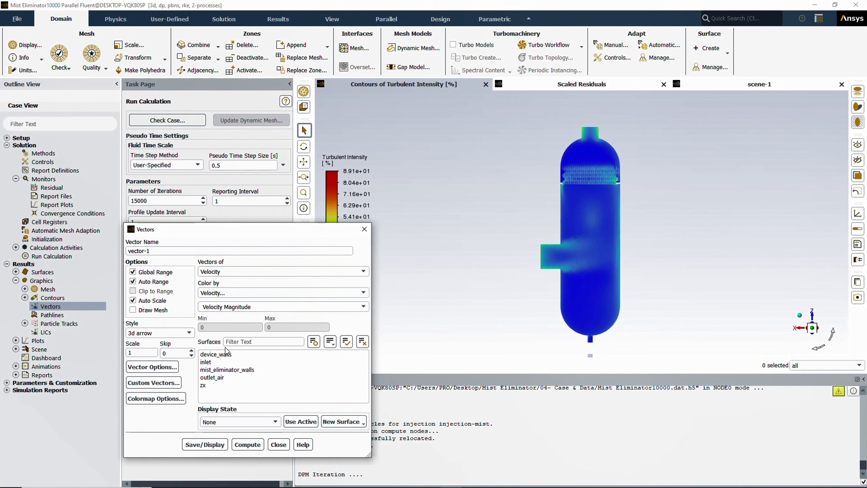
{"action": "left_click", "coordinate": [209, 385]}
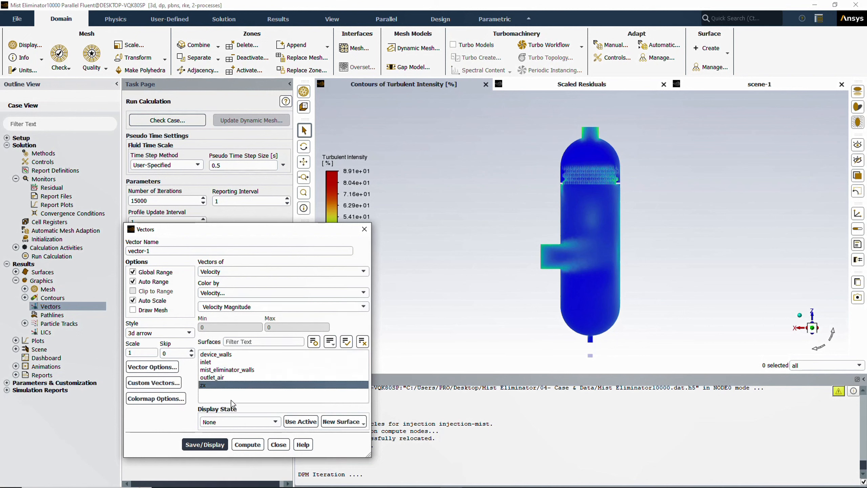
{"action": "left_click", "coordinate": [207, 448]}
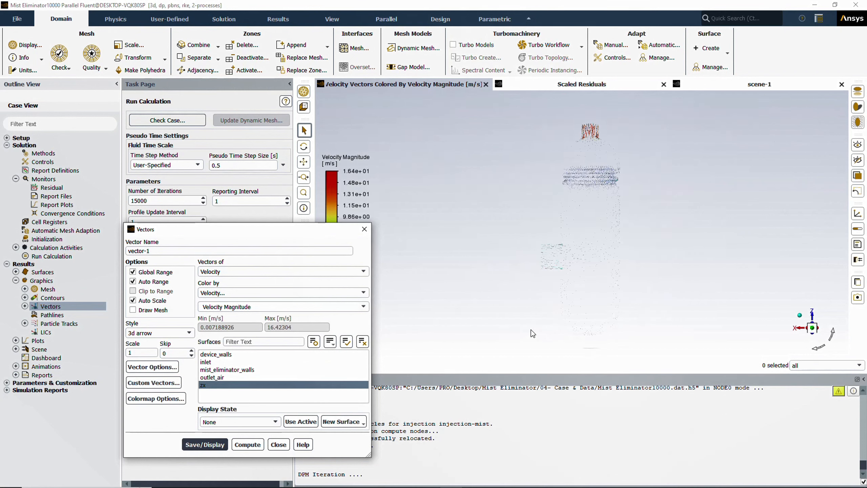
- Set the vector scale to 3, redisplay vector-1, and inspect the flow at the inlet and through the mist eliminator
{"action": "scroll", "coordinate": [583, 257], "scroll_direction": "up", "scroll_amount": 10}
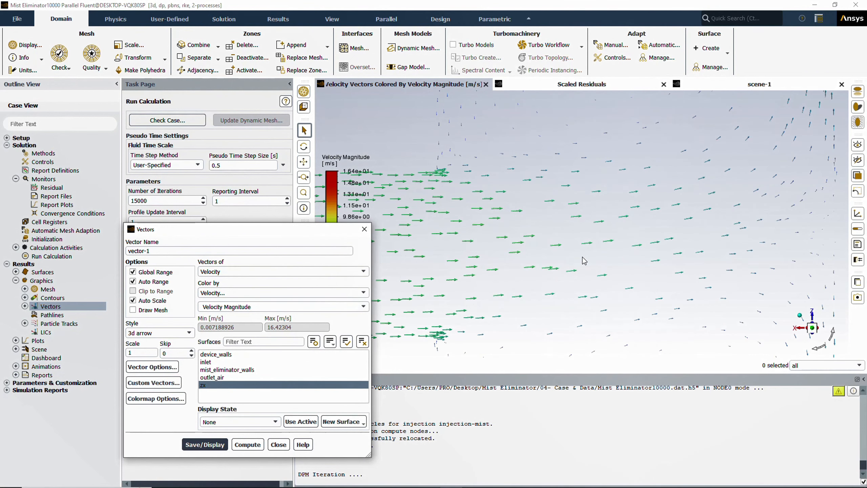
{"action": "scroll", "coordinate": [583, 257], "scroll_direction": "down", "scroll_amount": 5}
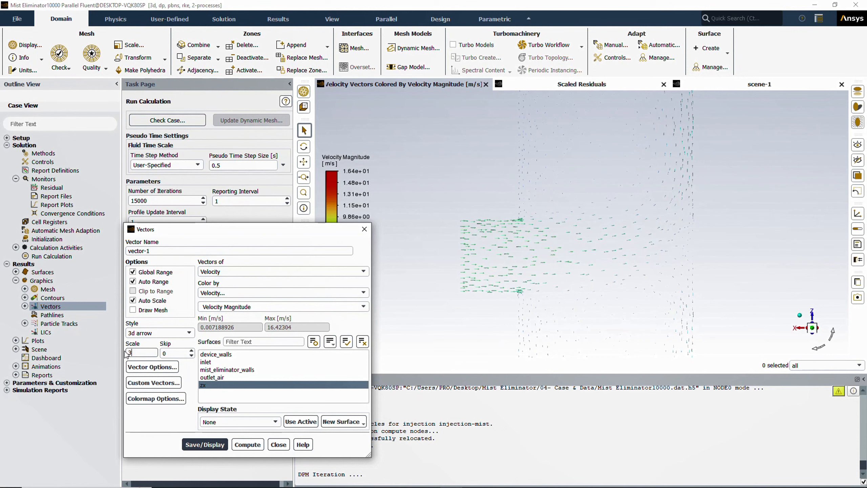
{"action": "left_click", "coordinate": [205, 444]}
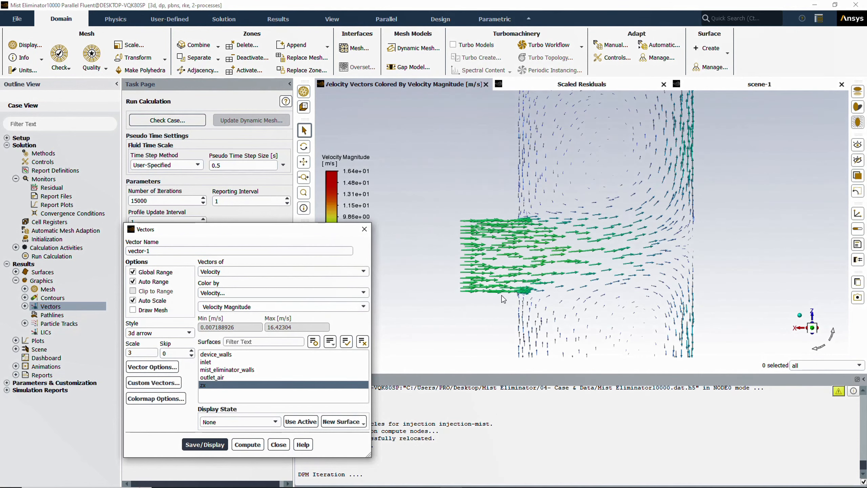
{"action": "scroll", "coordinate": [503, 299], "scroll_direction": "down", "scroll_amount": 5}
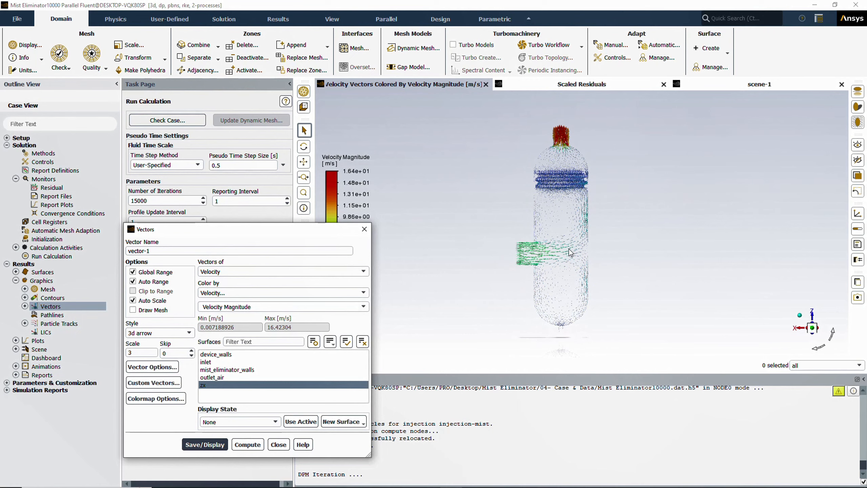
{"action": "scroll", "coordinate": [557, 176], "scroll_direction": "up", "scroll_amount": 8}
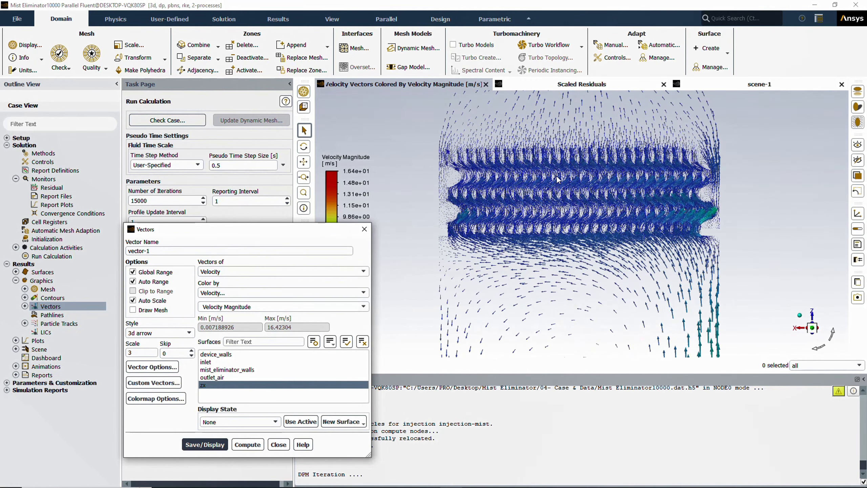
{"action": "scroll", "coordinate": [558, 181], "scroll_direction": "down", "scroll_amount": 8}
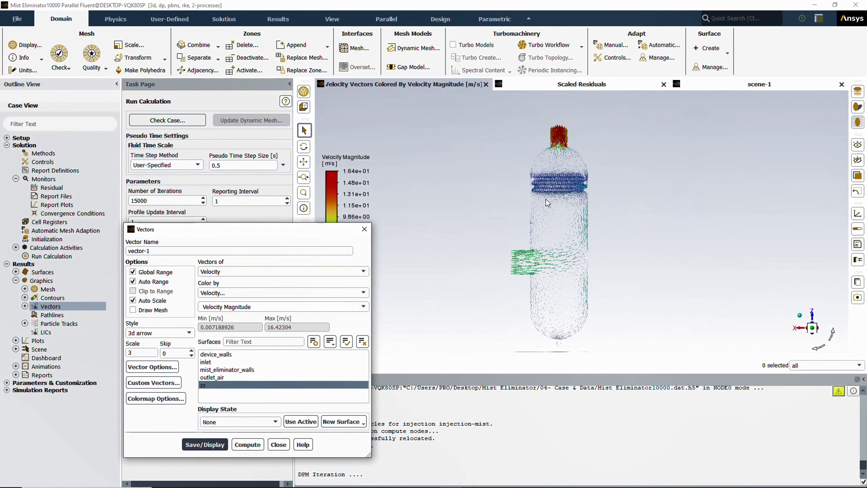
{"action": "left_click", "coordinate": [276, 443]}
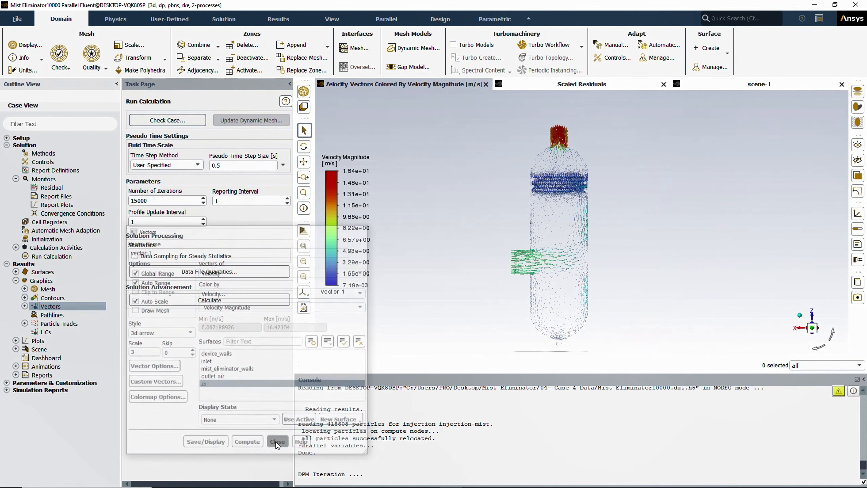
- Create and display pathlines released from the inlet surface, colored by velocity magnitude, with a path skip of 10
{"action": "double_click", "coordinate": [50, 316]}
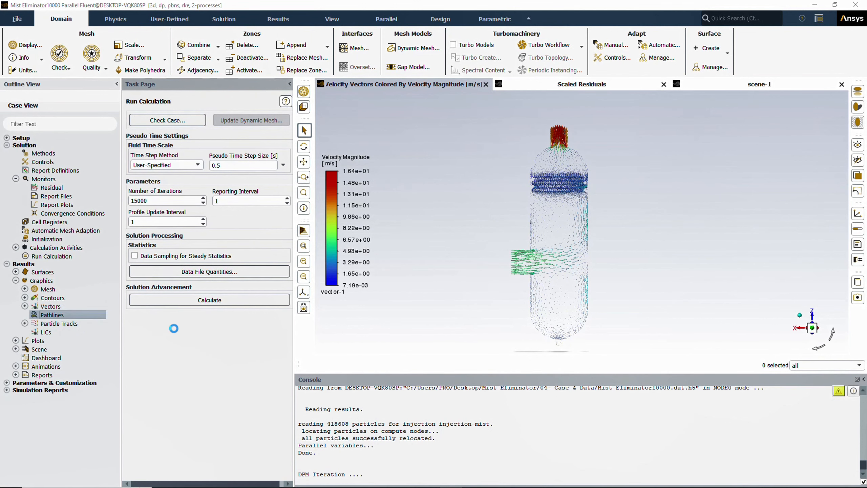
{"action": "left_click_drag", "start_coordinate": [265, 232], "coordinate": [171, 161]}
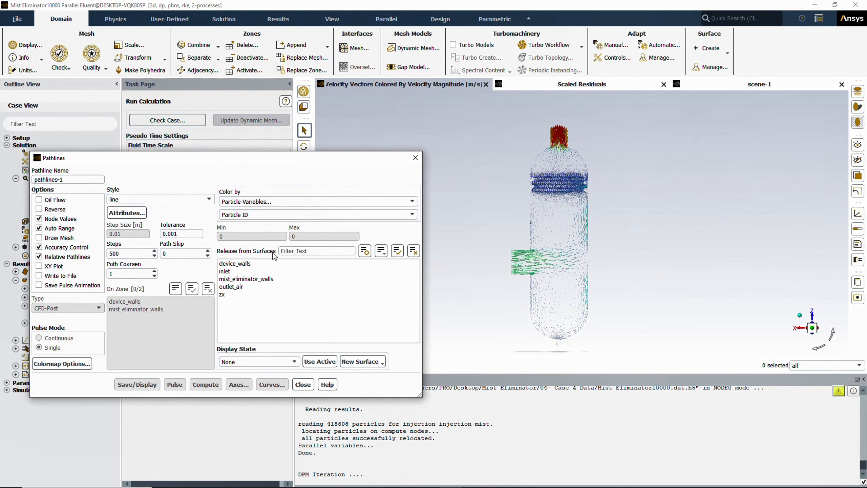
{"action": "left_click", "coordinate": [253, 272]}
{"action": "left_click", "coordinate": [225, 272]}
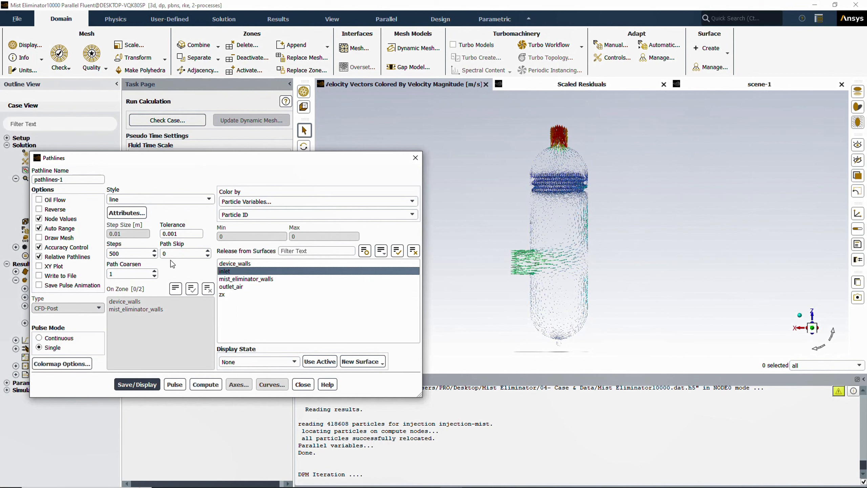
{"action": "left_click_drag", "start_coordinate": [168, 254], "coordinate": [154, 254]}
{"action": "left_click", "coordinate": [259, 202]}
{"action": "left_click", "coordinate": [246, 233]}
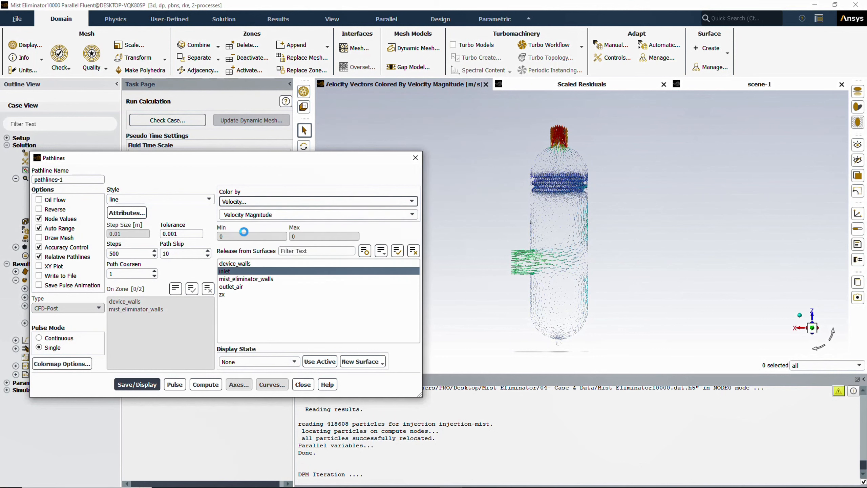
{"action": "left_click", "coordinate": [137, 384]}
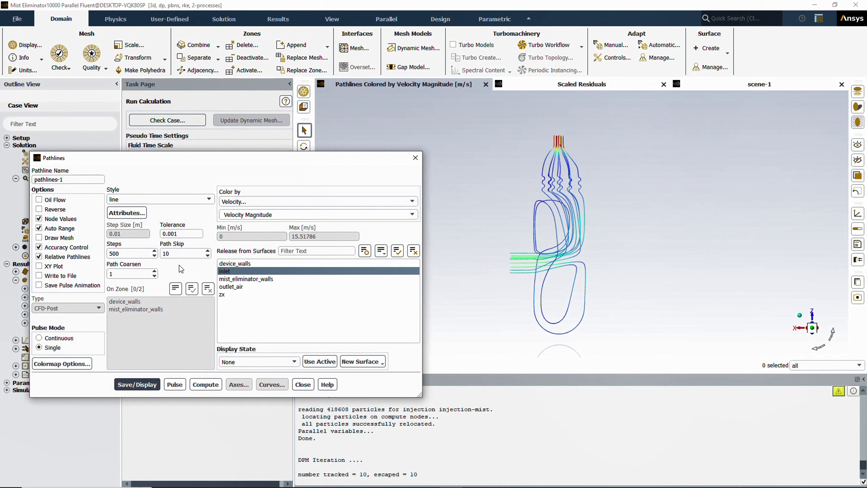
- Set the path skip of pathlines-1 to 5, redisplay the pathlines, and finish their definition
{"action": "left_click", "coordinate": [179, 253]}
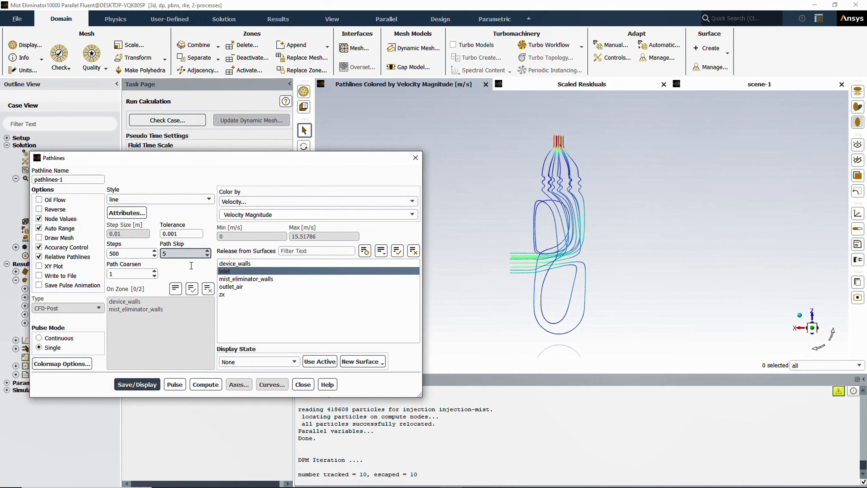
{"action": "left_click", "coordinate": [136, 384]}
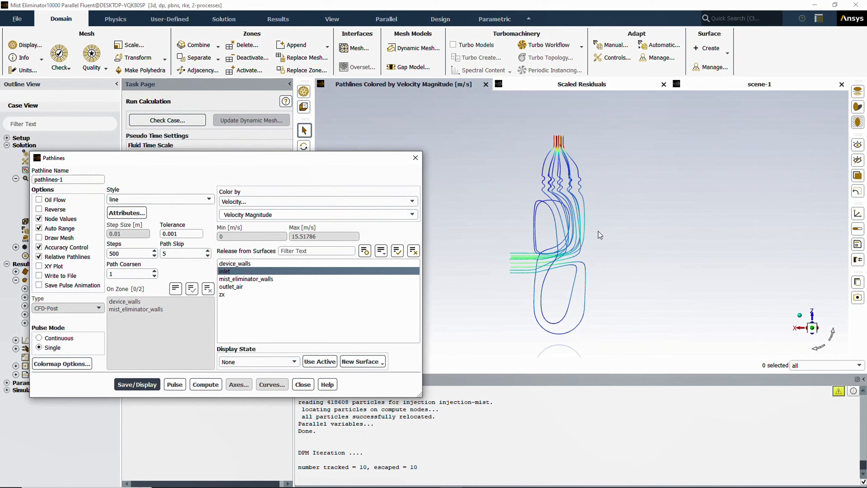
{"action": "left_click_drag", "start_coordinate": [599, 223], "coordinate": [678, 250]}
{"action": "left_click", "coordinate": [300, 385]}
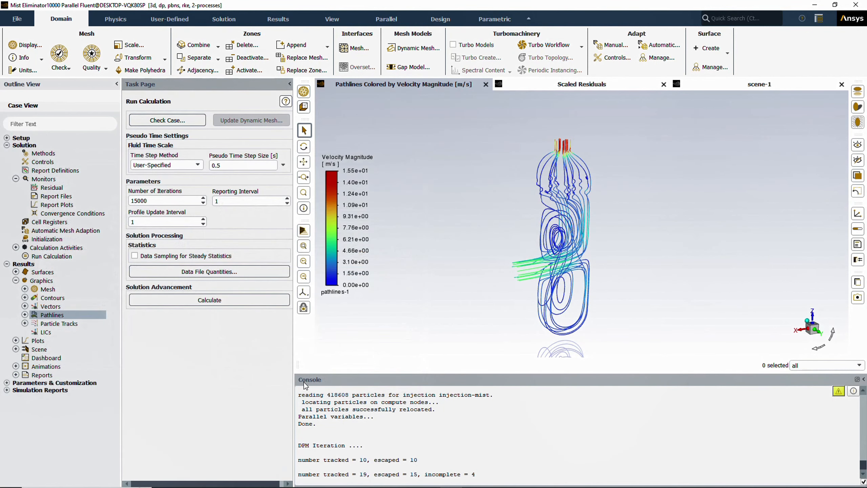
- Replace particle-tracks-1 with pathlines-1 in scene-1 and display the updated scene
{"action": "left_click", "coordinate": [15, 349]}
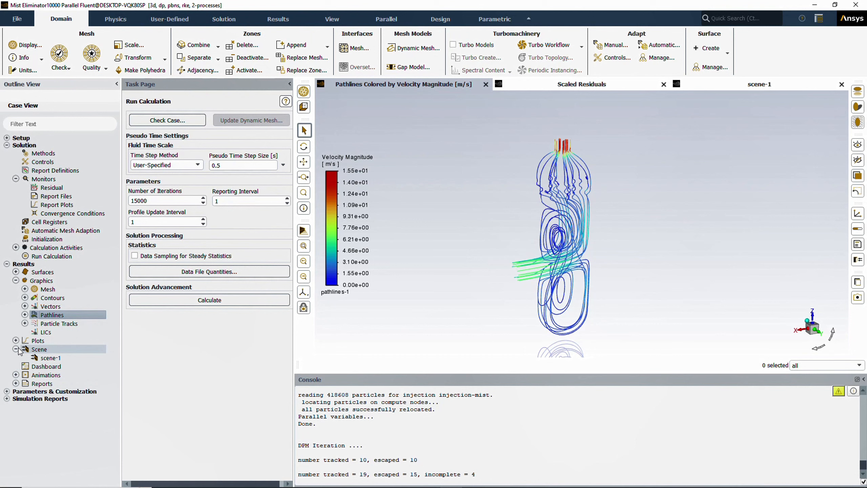
{"action": "double_click", "coordinate": [50, 357]}
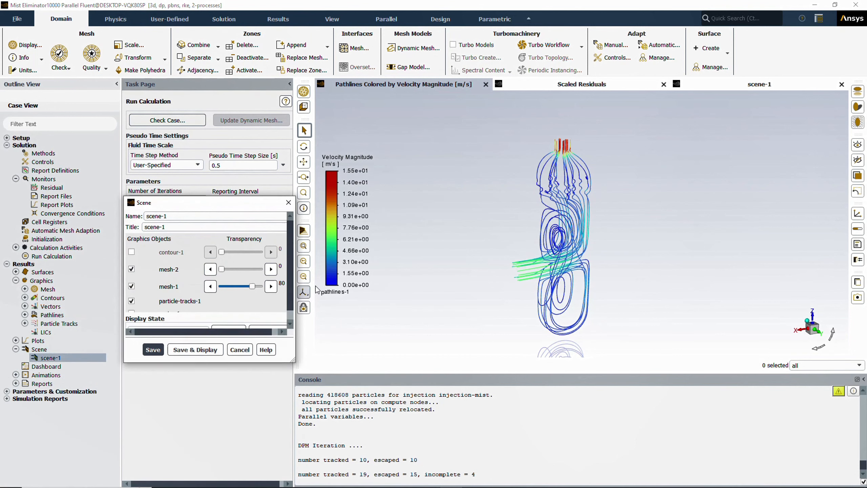
{"action": "scroll", "coordinate": [133, 292], "scroll_direction": "down", "scroll_amount": 1}
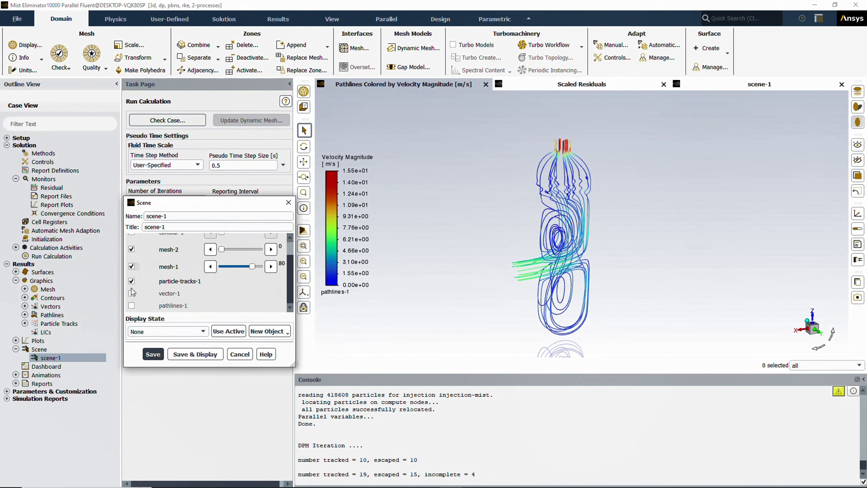
{"action": "left_click", "coordinate": [132, 281]}
{"action": "left_click", "coordinate": [131, 305]}
{"action": "left_click", "coordinate": [195, 354]}
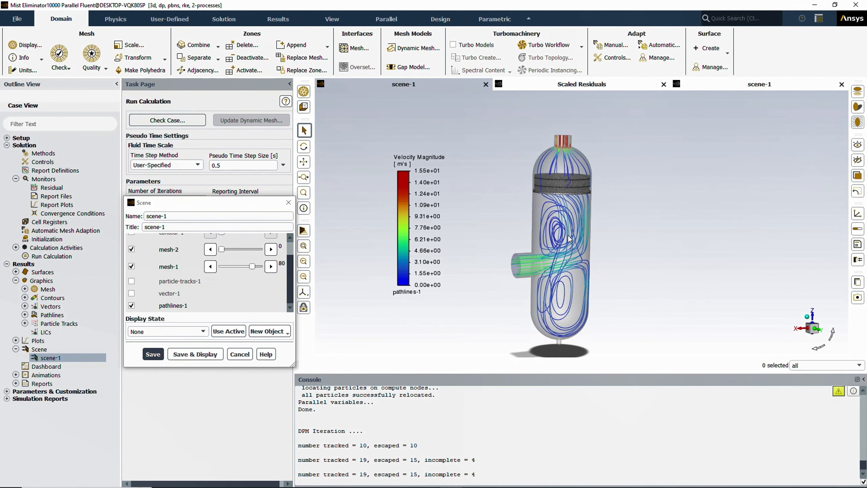
{"action": "left_click_drag", "start_coordinate": [569, 239], "coordinate": [559, 241]}
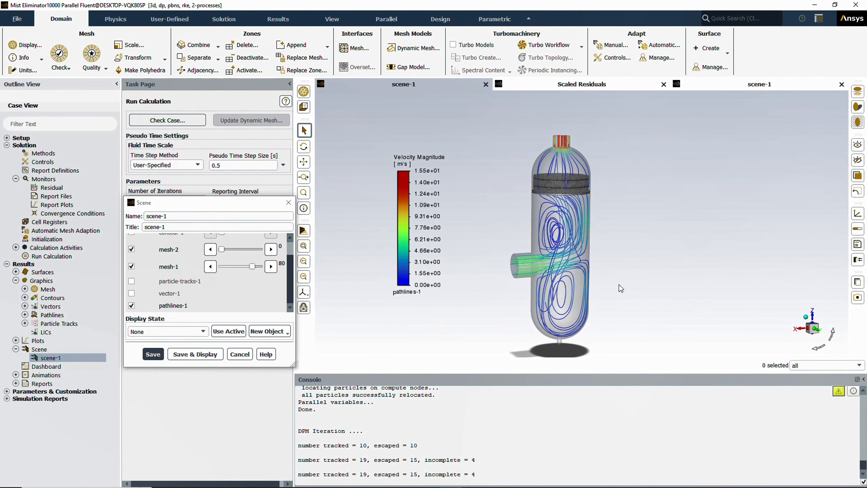
- Set up the picture export without window resolution, choosing the 4K (3840x2160) resolution
{"action": "left_click", "coordinate": [858, 297]}
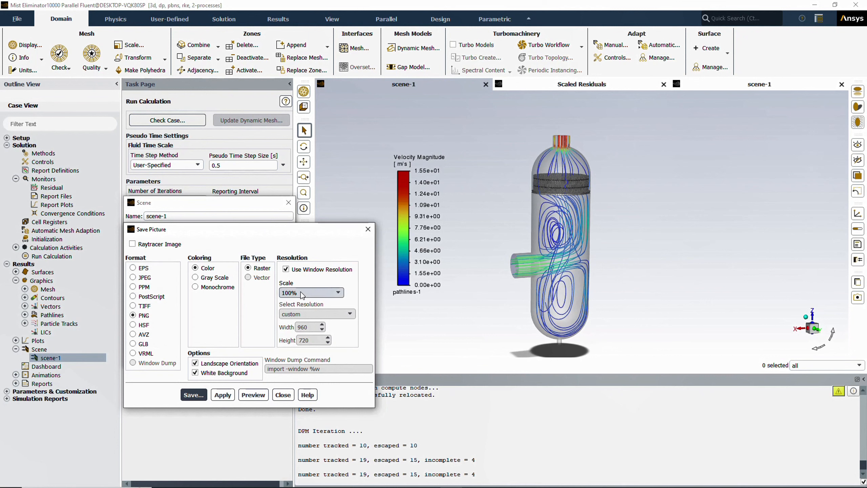
{"action": "left_click", "coordinate": [297, 270]}
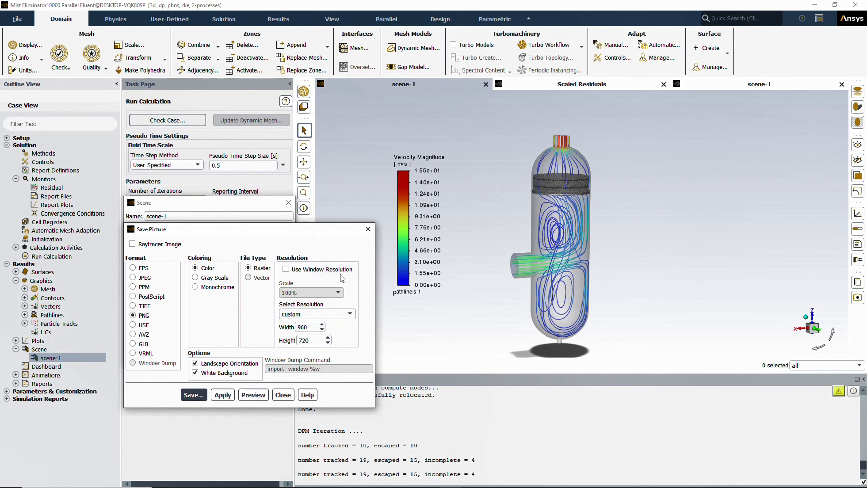
{"action": "left_click", "coordinate": [316, 314]}
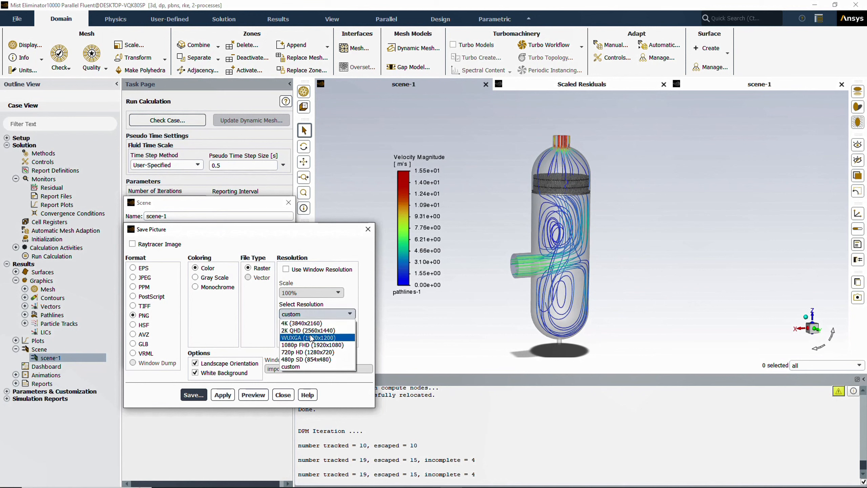
{"action": "left_click", "coordinate": [297, 323]}
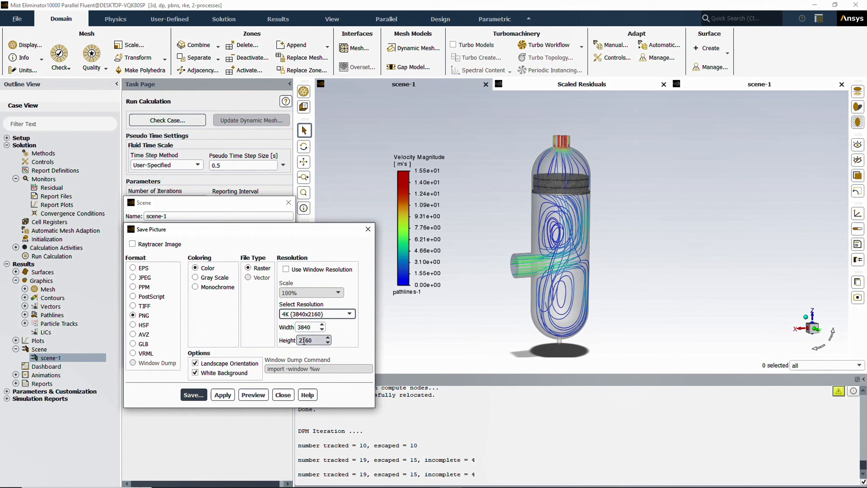
- Save the scene picture as Mist Eliminator10000.png in the Mist Eliminator folder under Documents, and close the picture and scene settings
{"action": "left_click", "coordinate": [193, 395]}
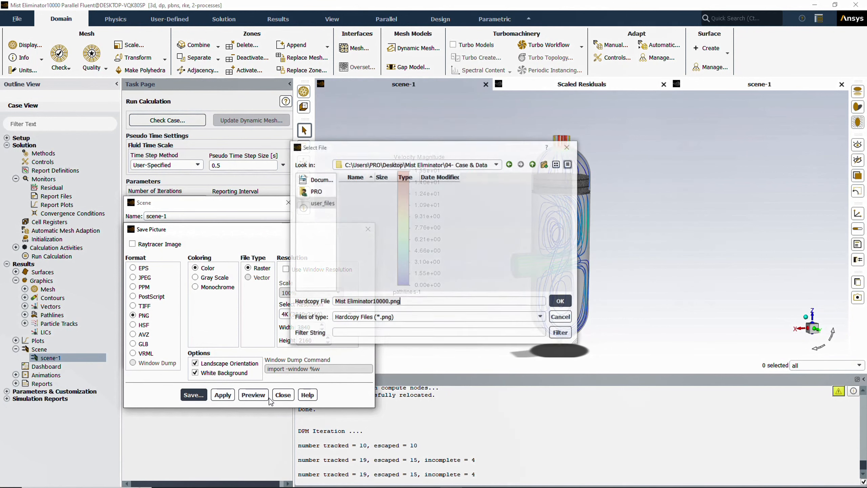
{"action": "left_click", "coordinate": [316, 191]}
{"action": "double_click", "coordinate": [366, 237]}
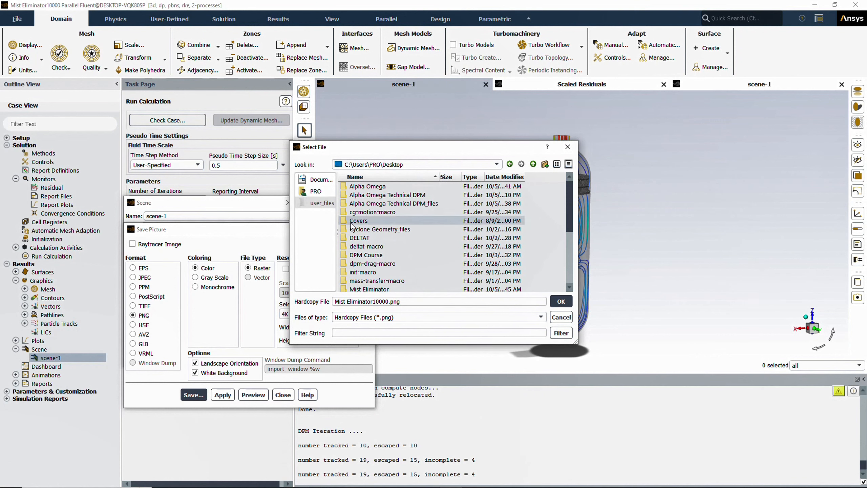
{"action": "left_click", "coordinate": [316, 191]}
{"action": "double_click", "coordinate": [355, 238]}
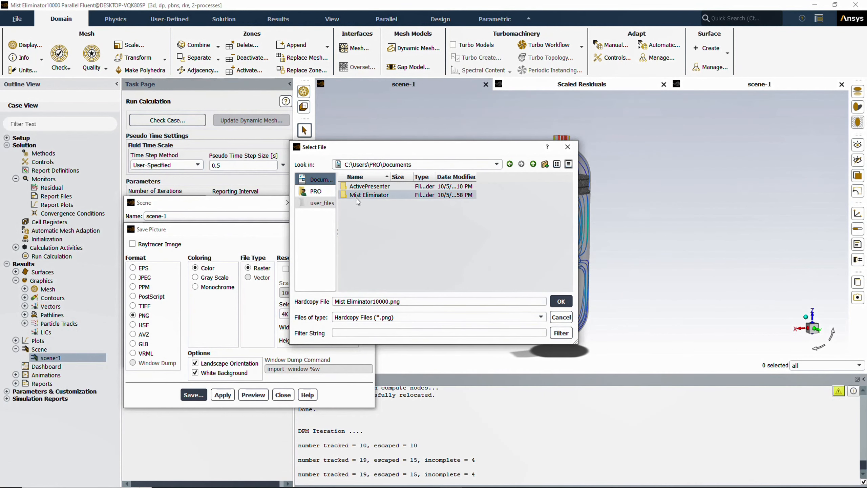
{"action": "double_click", "coordinate": [362, 196]}
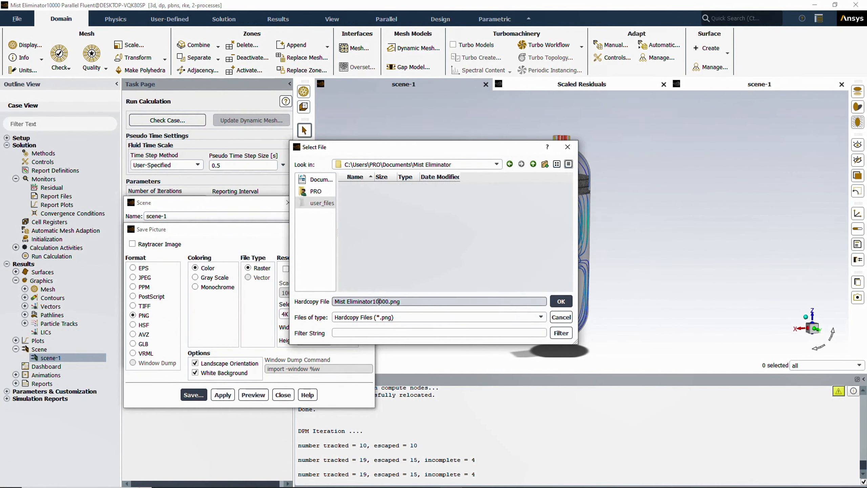
{"action": "left_click", "coordinate": [558, 303]}
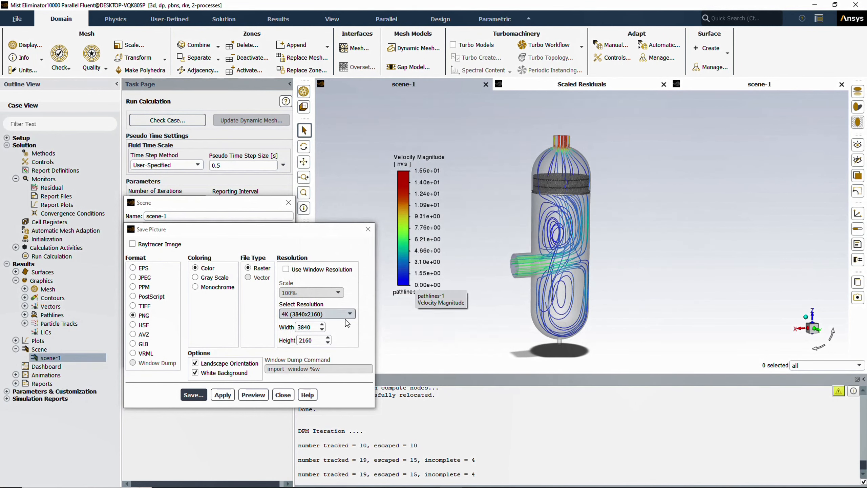
{"action": "left_click", "coordinate": [286, 395]}
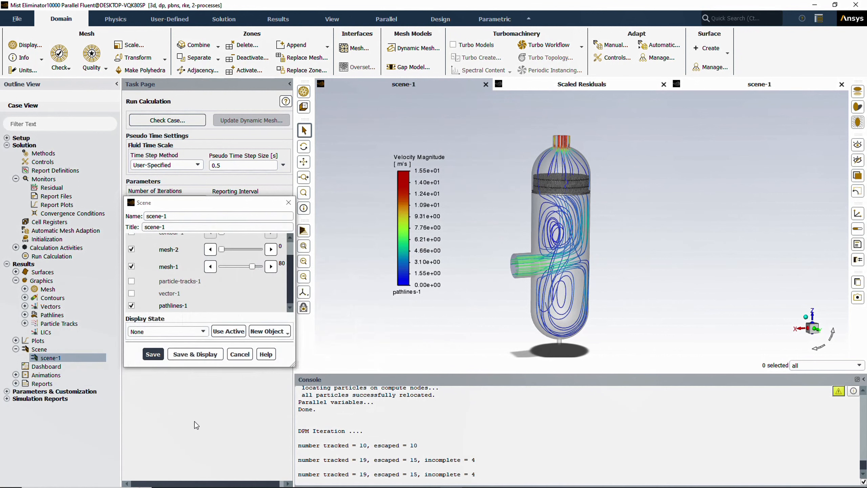
{"action": "left_click", "coordinate": [239, 354]}
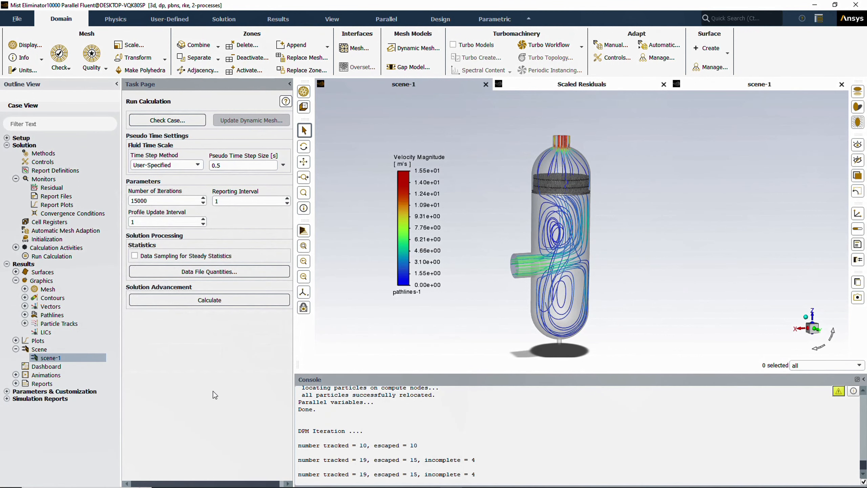
- Switch to File Explorer, open the saved Mist Eliminator10000 image to inspect the pathlines, and close it
{"action": "key", "text": "alt+Tab"}
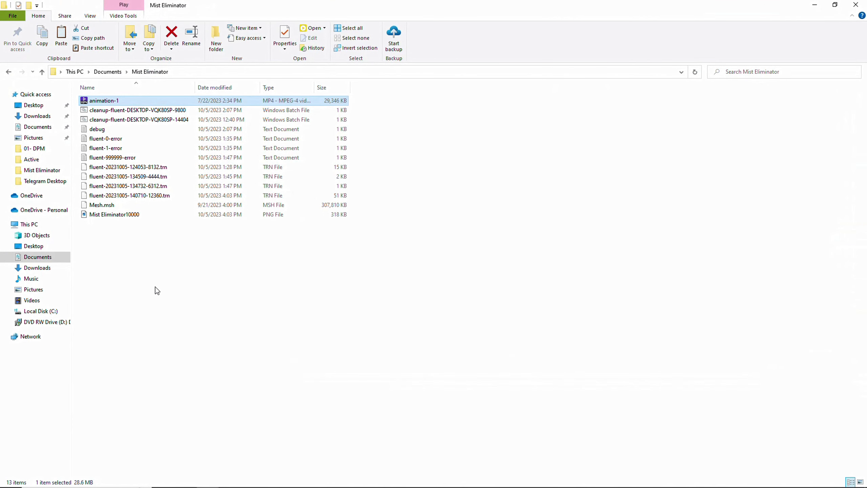
{"action": "double_click", "coordinate": [85, 214]}
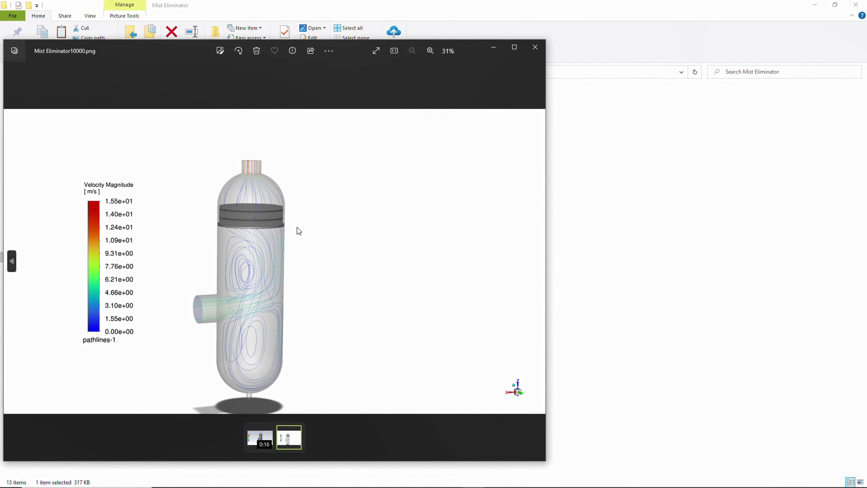
{"action": "left_click_drag", "start_coordinate": [350, 51], "coordinate": [485, 47]}
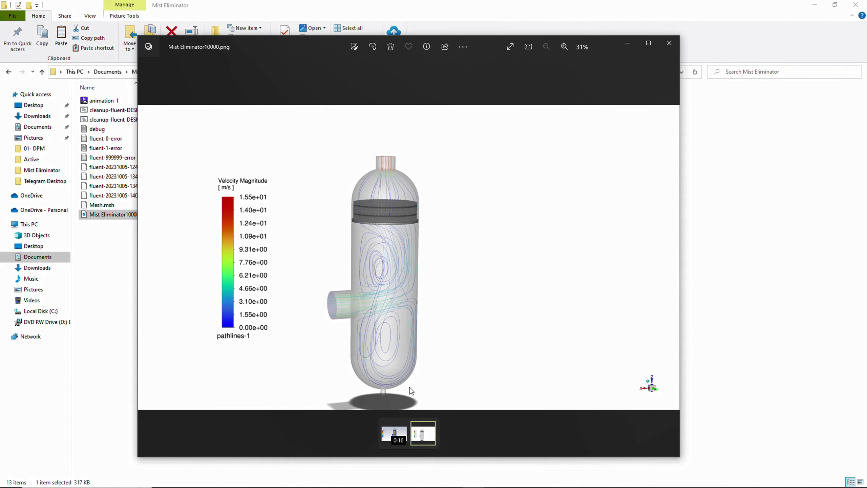
{"action": "left_click", "coordinate": [671, 45]}
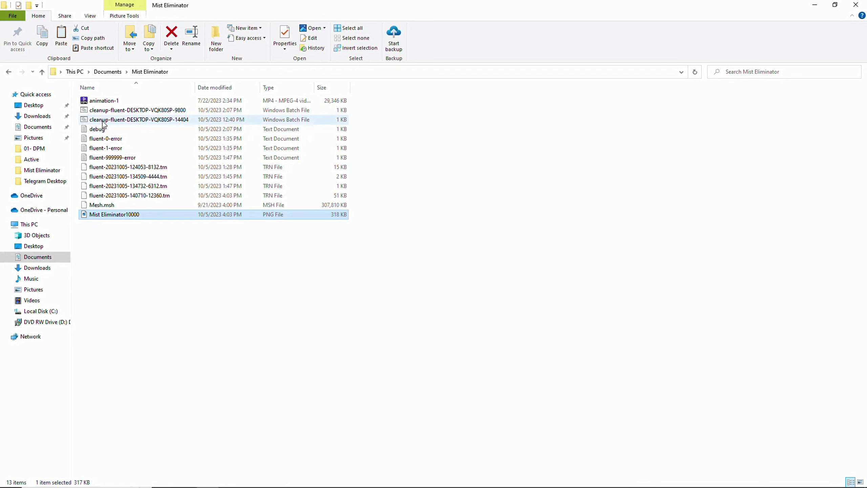
- Open the animation-1 video in Media Player, enlarge it to full window size, and replay it from the start
{"action": "right_click", "coordinate": [92, 103]}
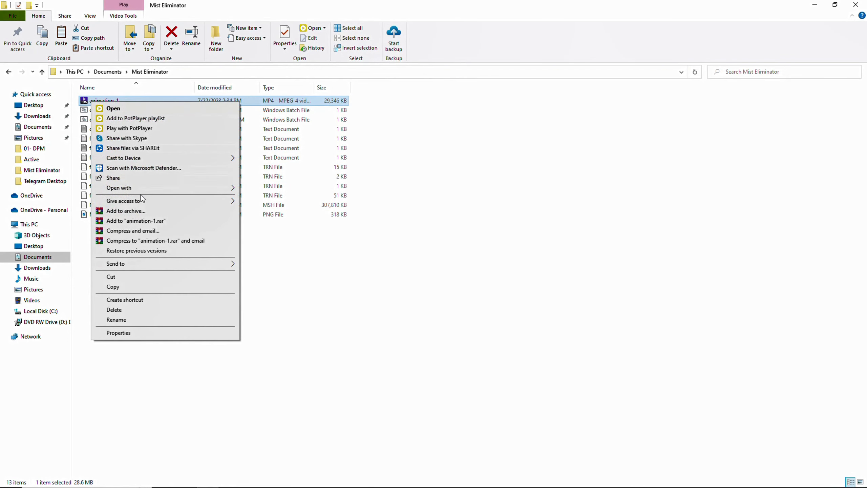
{"action": "mouse_move", "coordinate": [218, 191]}
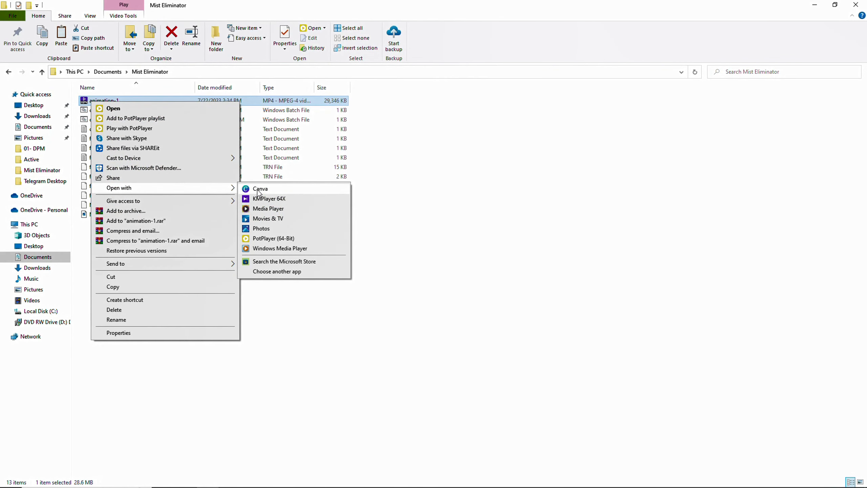
{"action": "left_click", "coordinate": [262, 199]}
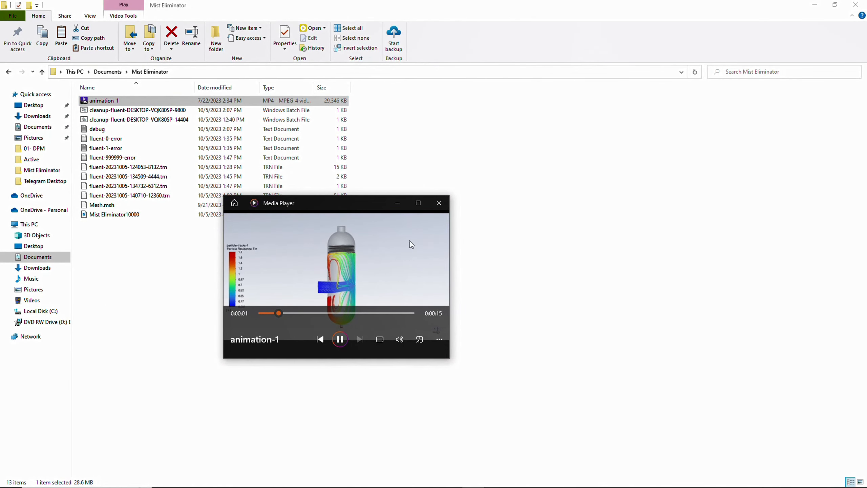
{"action": "left_click", "coordinate": [419, 203]}
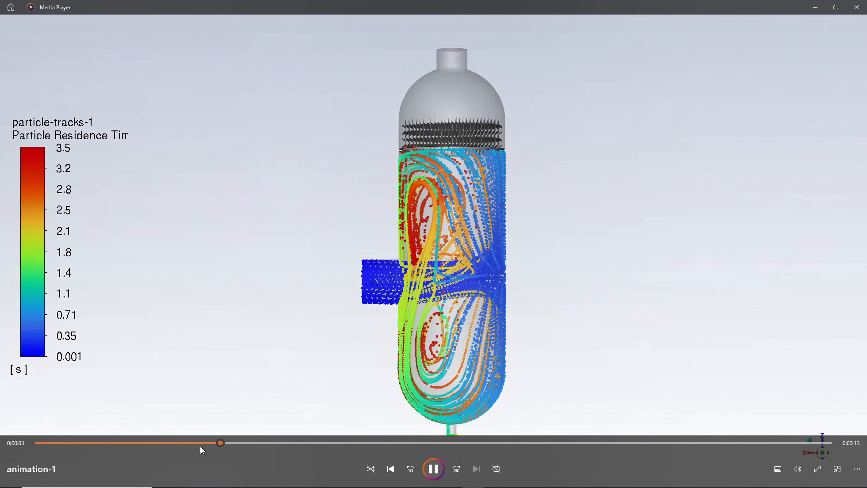
{"action": "left_click_drag", "start_coordinate": [201, 443], "coordinate": [33, 444]}
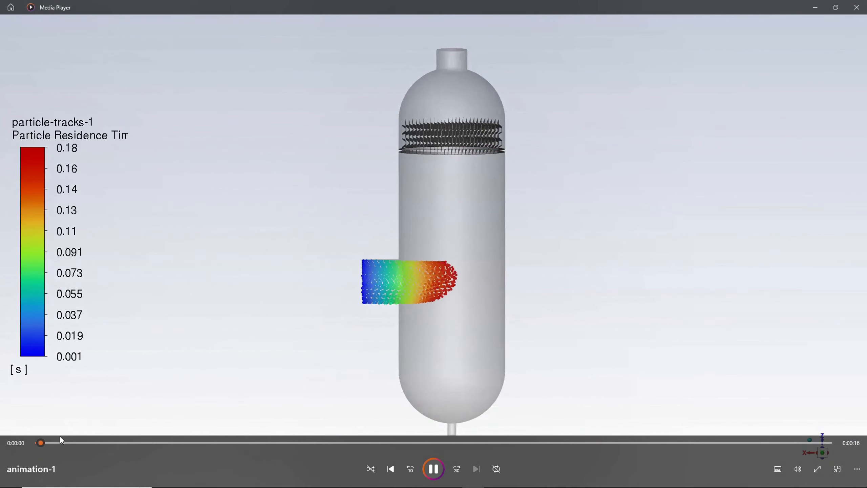